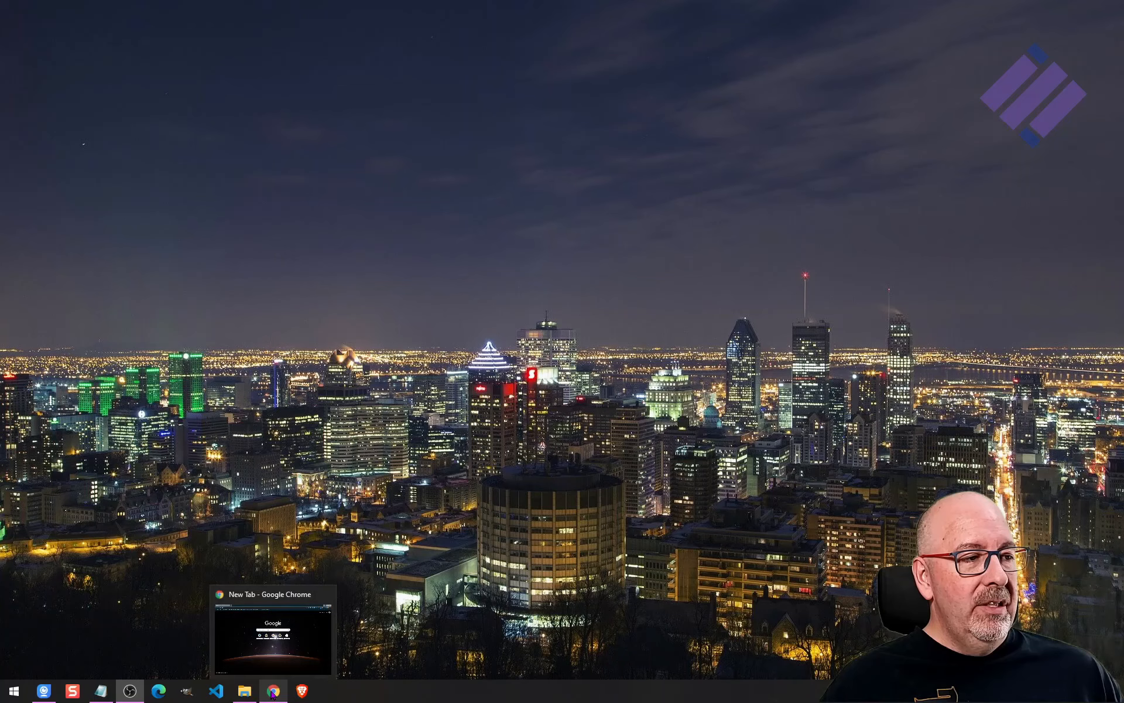
Open the browser and go to apachefriends.org.
click(272, 692)
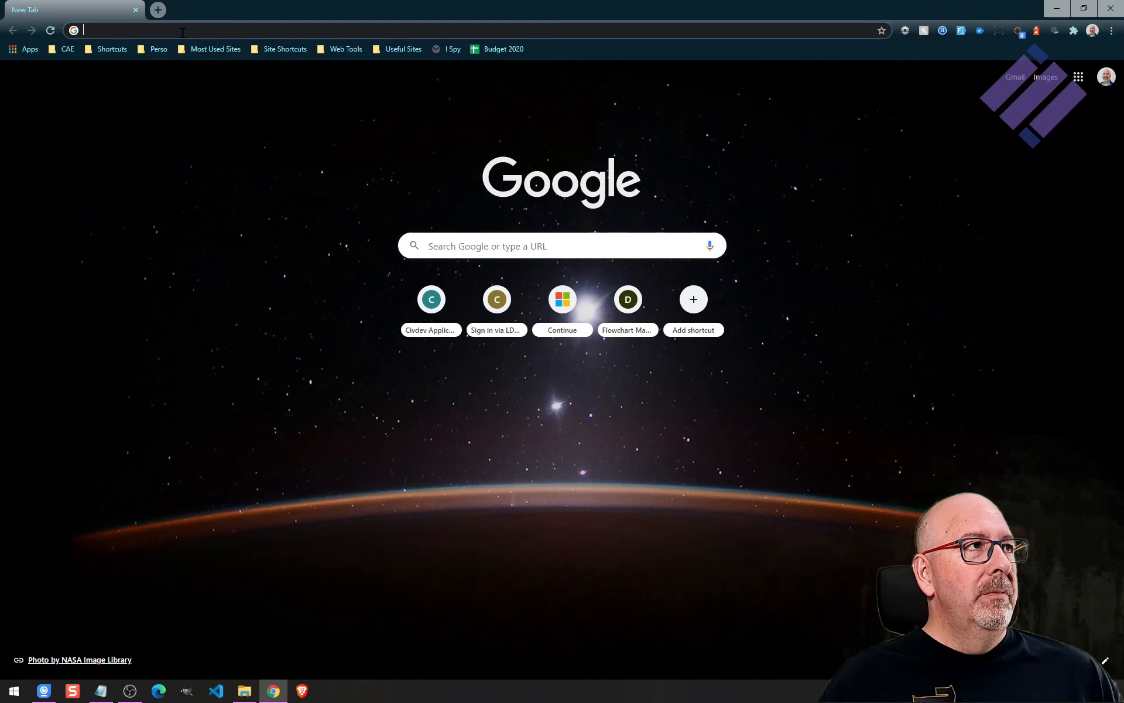
click(182, 31)
text(apachefriends.org)
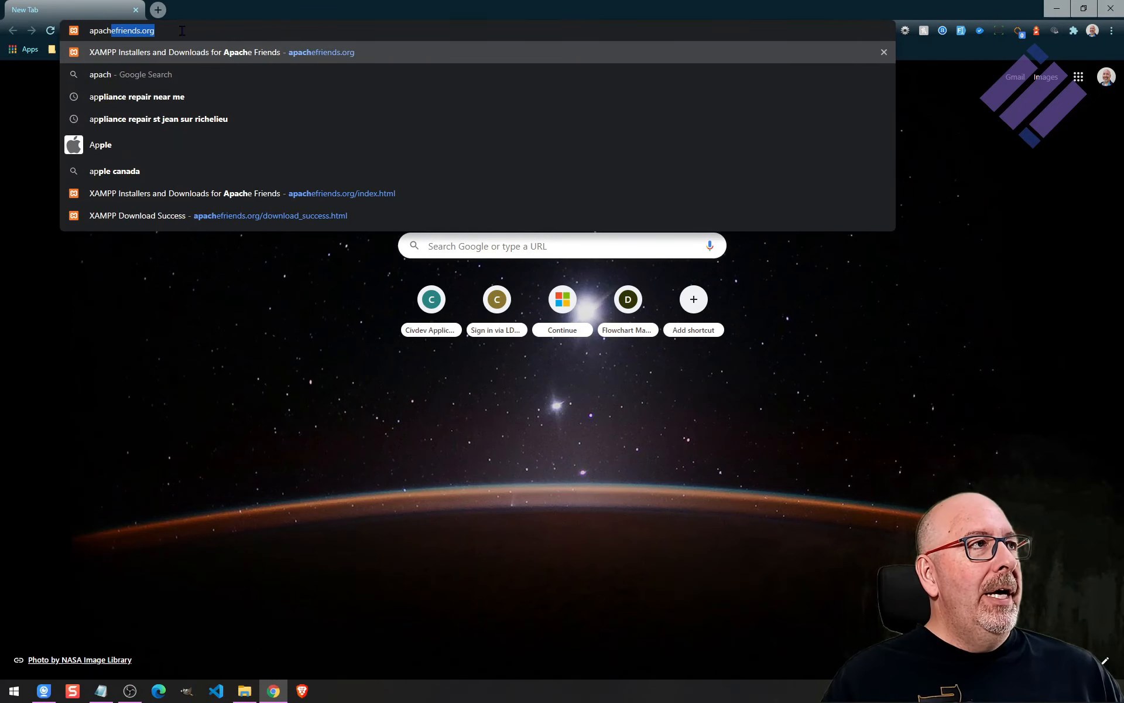
key(End)
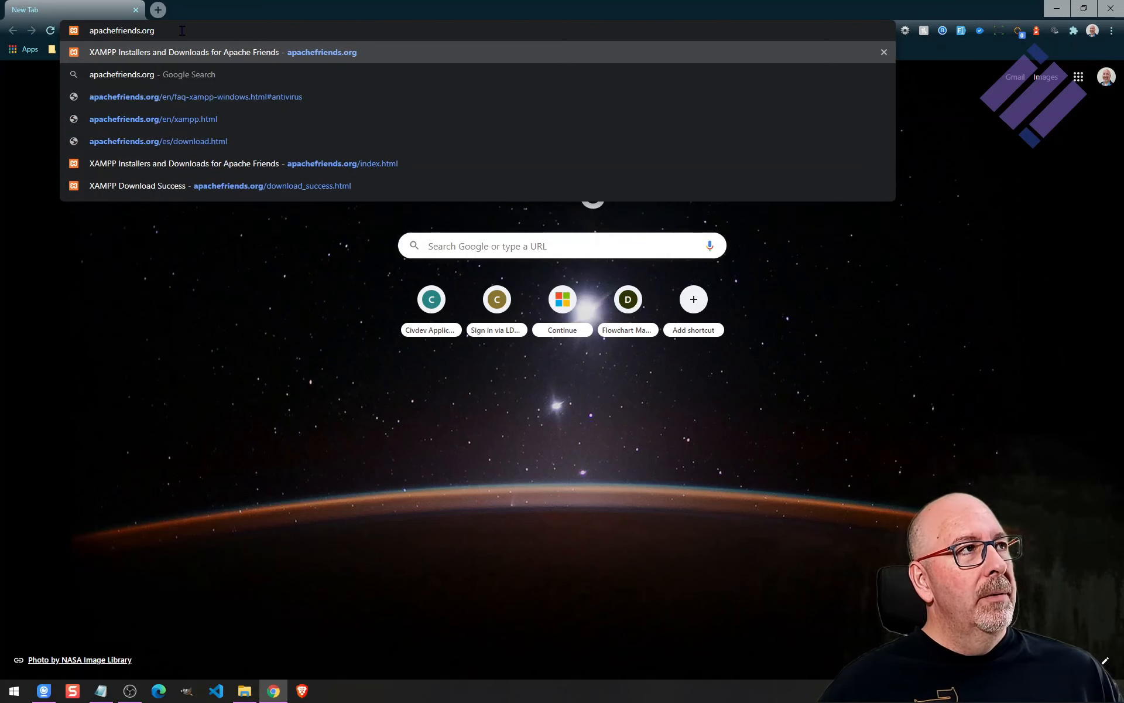
key(Return)
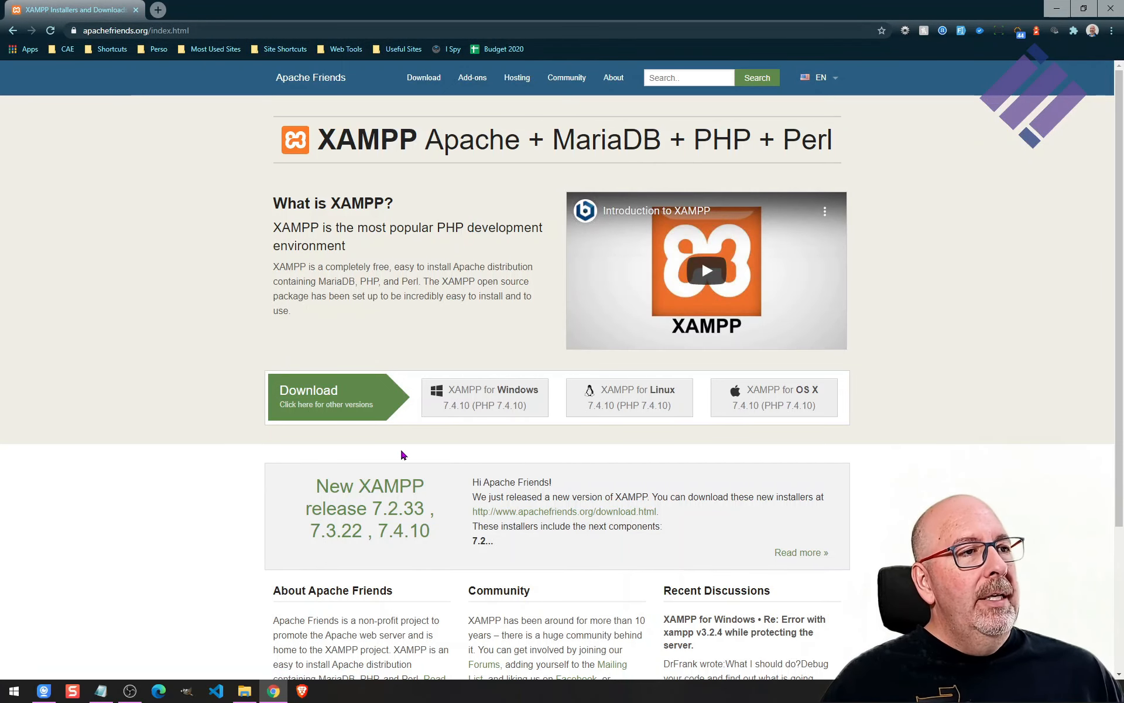
Download the XAMPP for Windows 7.4.10 installer and launch it.
click(484, 413)
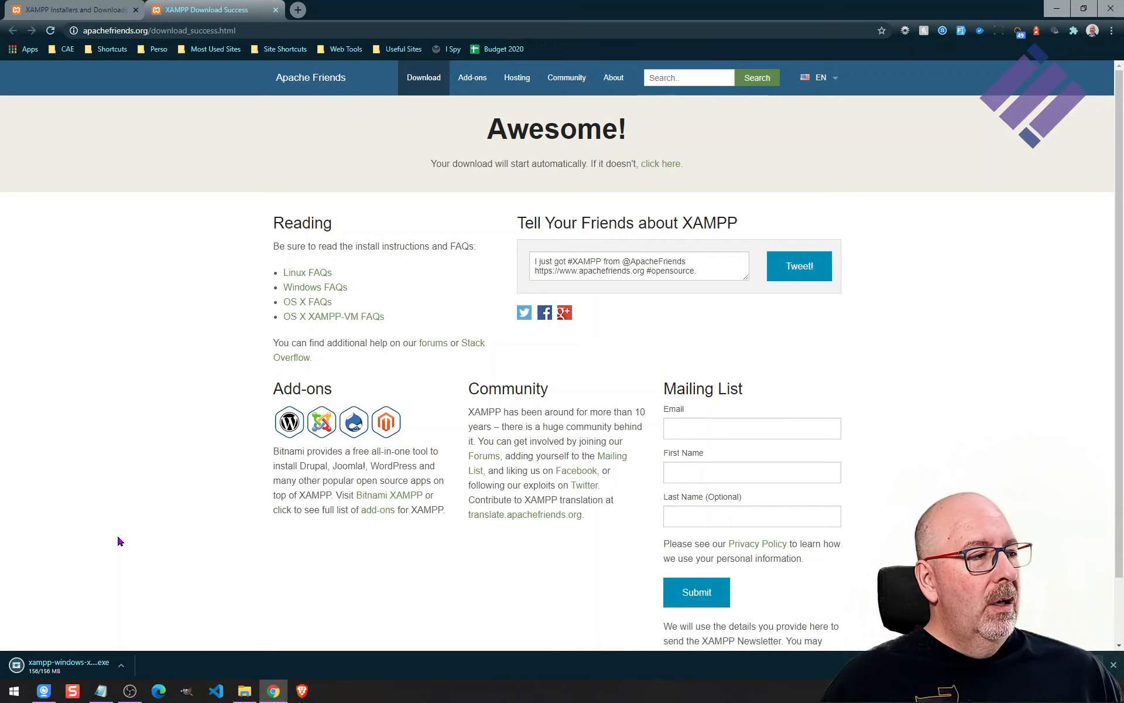
click(58, 667)
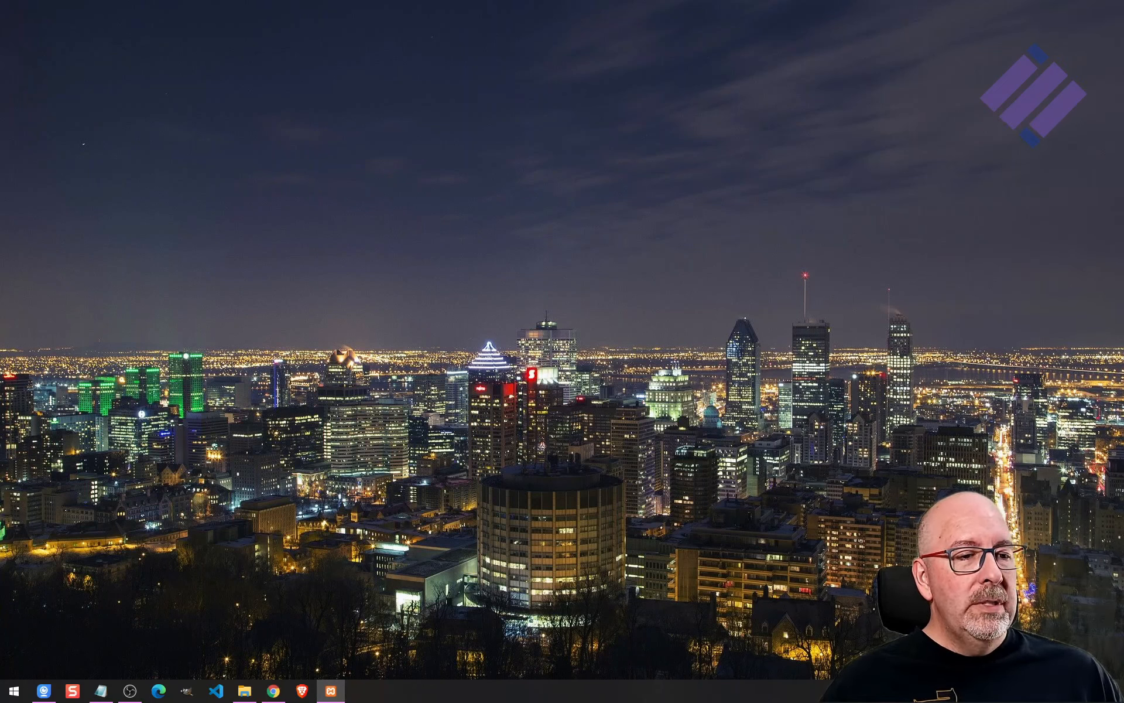
Continue the installation past the antivirus question and acknowledge the User Account Control warning.
drag(515, 494, 634, 298)
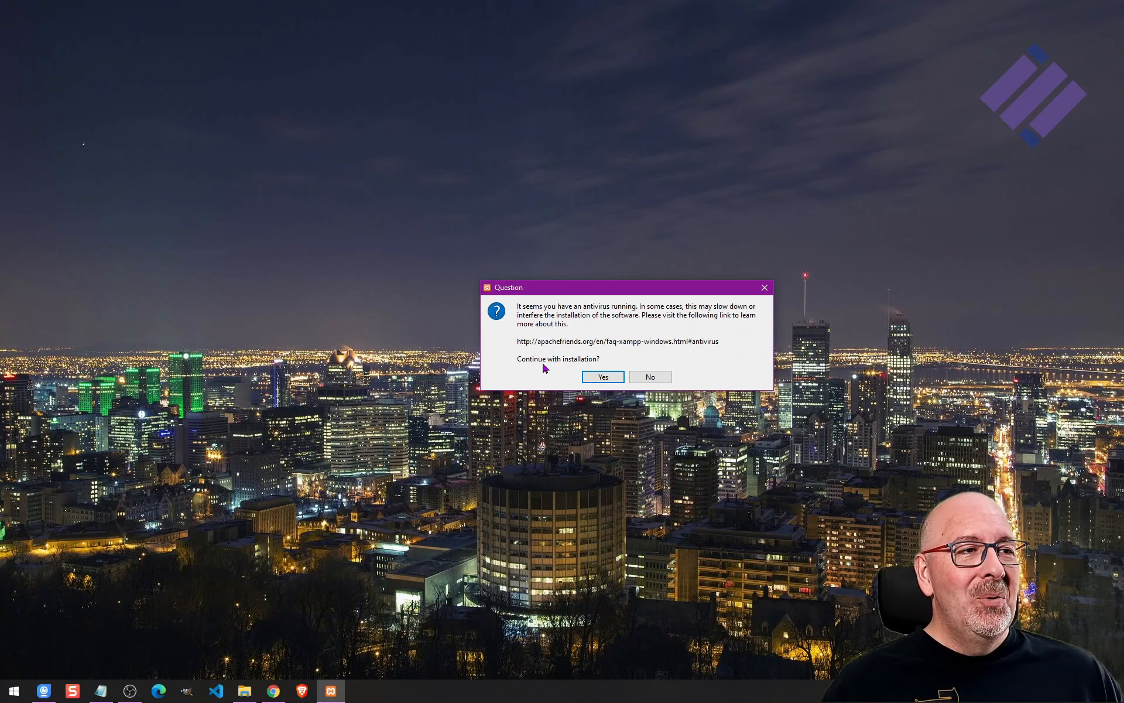
click(608, 377)
drag(537, 302, 583, 264)
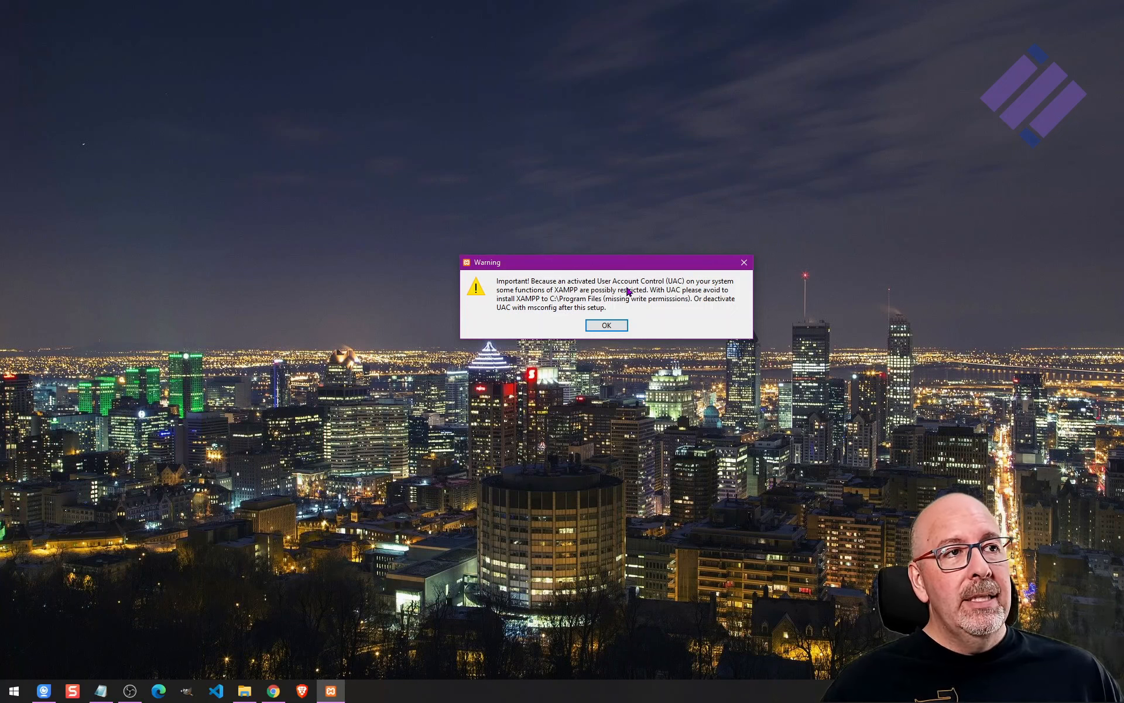
click(612, 331)
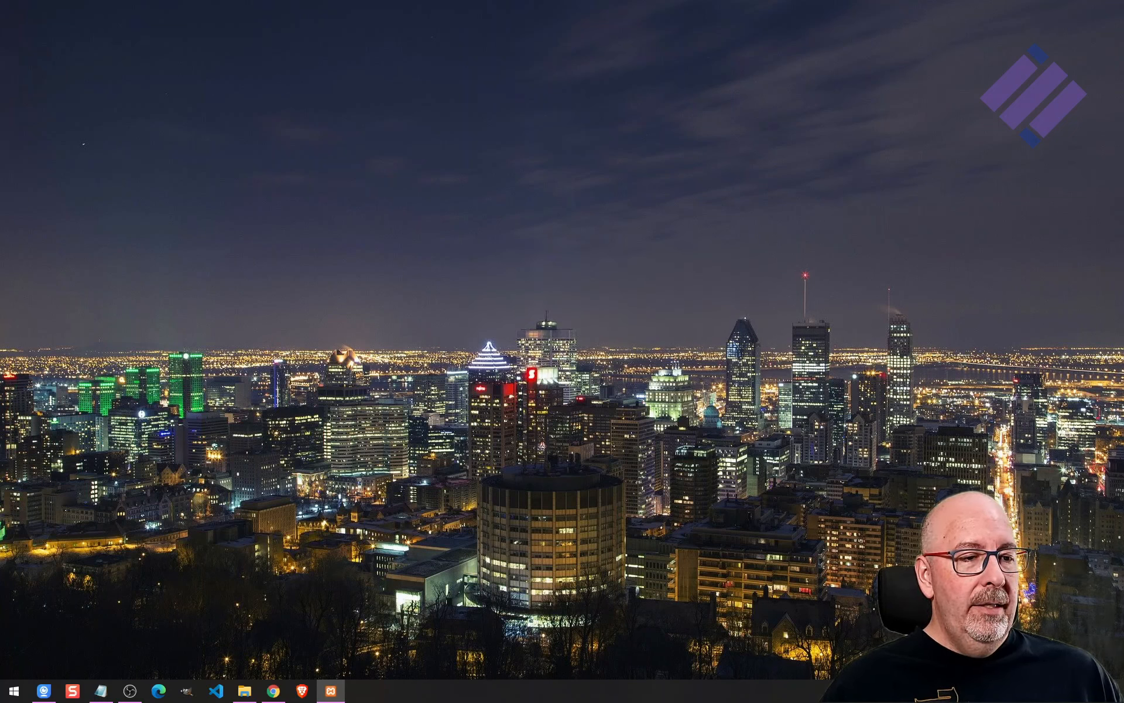
Advance through the setup wizard keeping all components, the C:\xampp installation folder and English as language.
drag(610, 220, 632, 226)
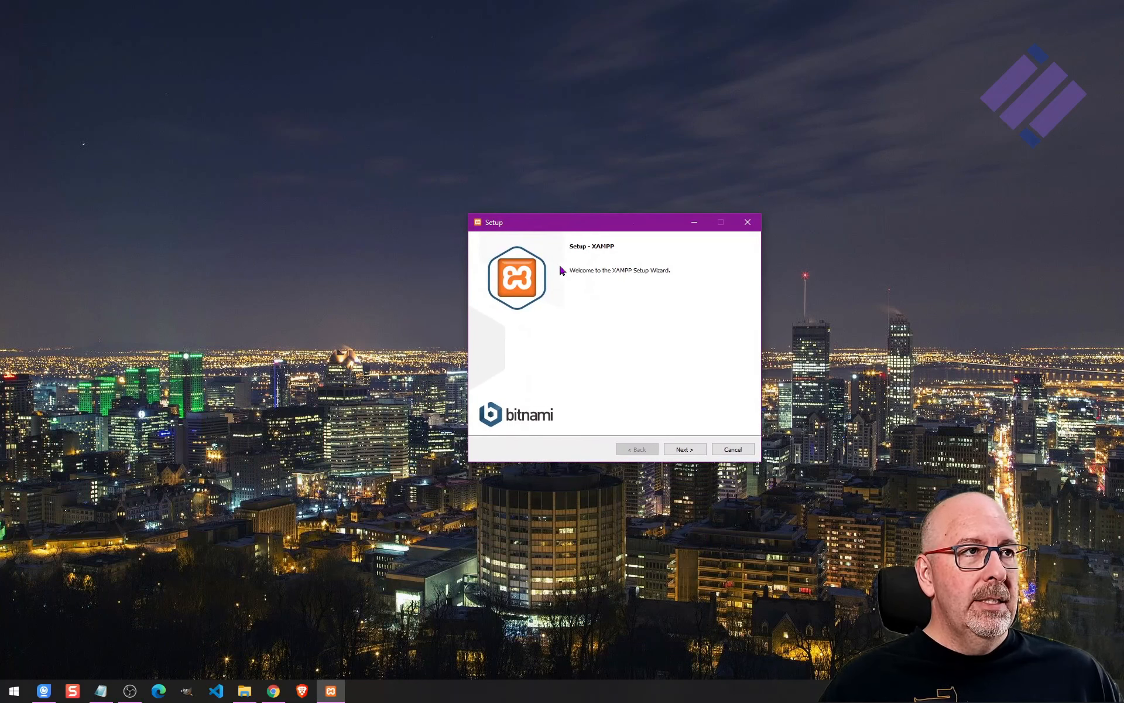
click(689, 451)
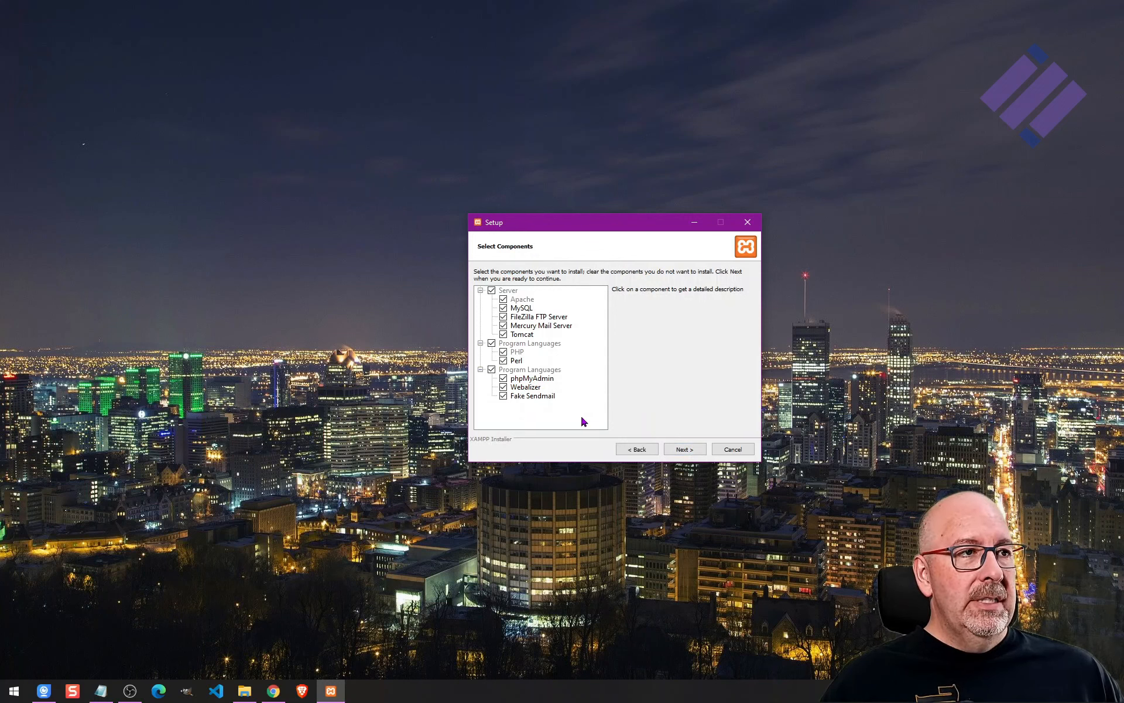
click(686, 450)
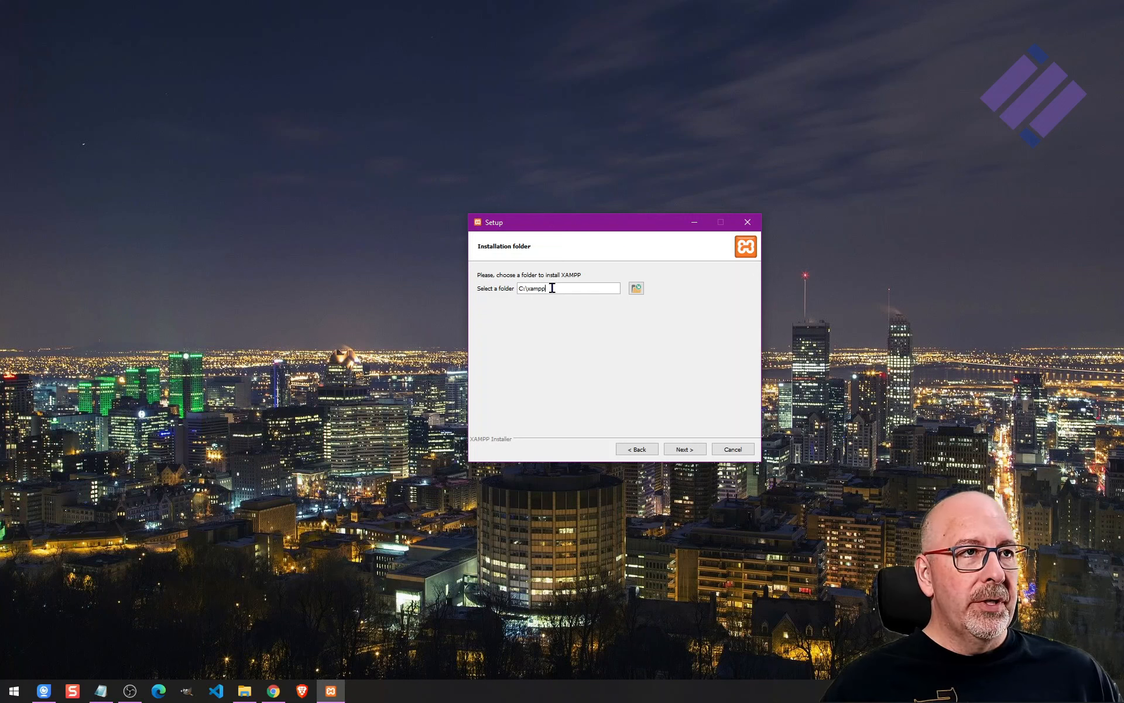
click(686, 453)
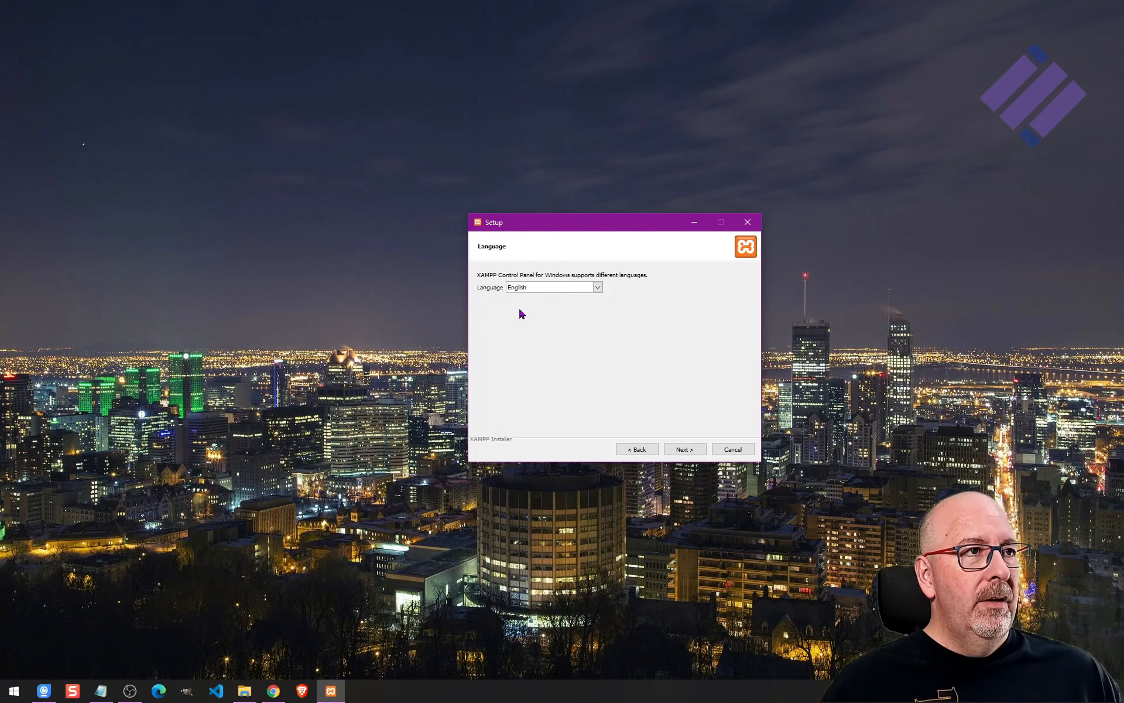
click(689, 455)
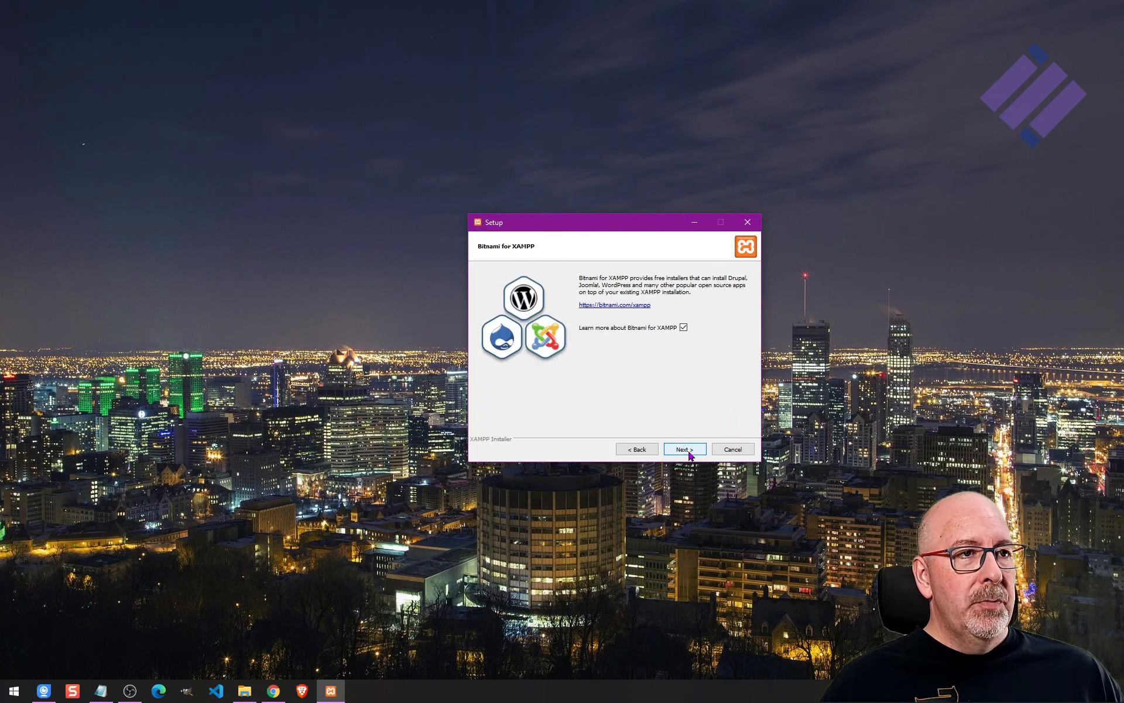
Untick Learn more about Bitnami for XAMPP and start the installation.
click(684, 328)
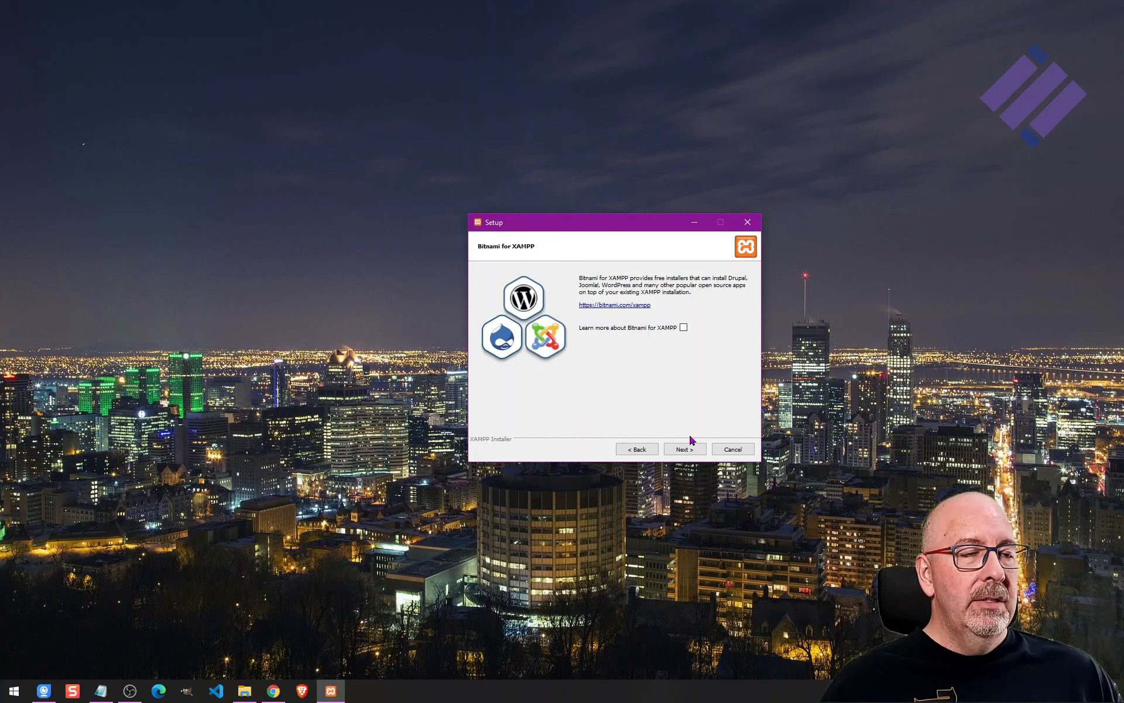
click(687, 452)
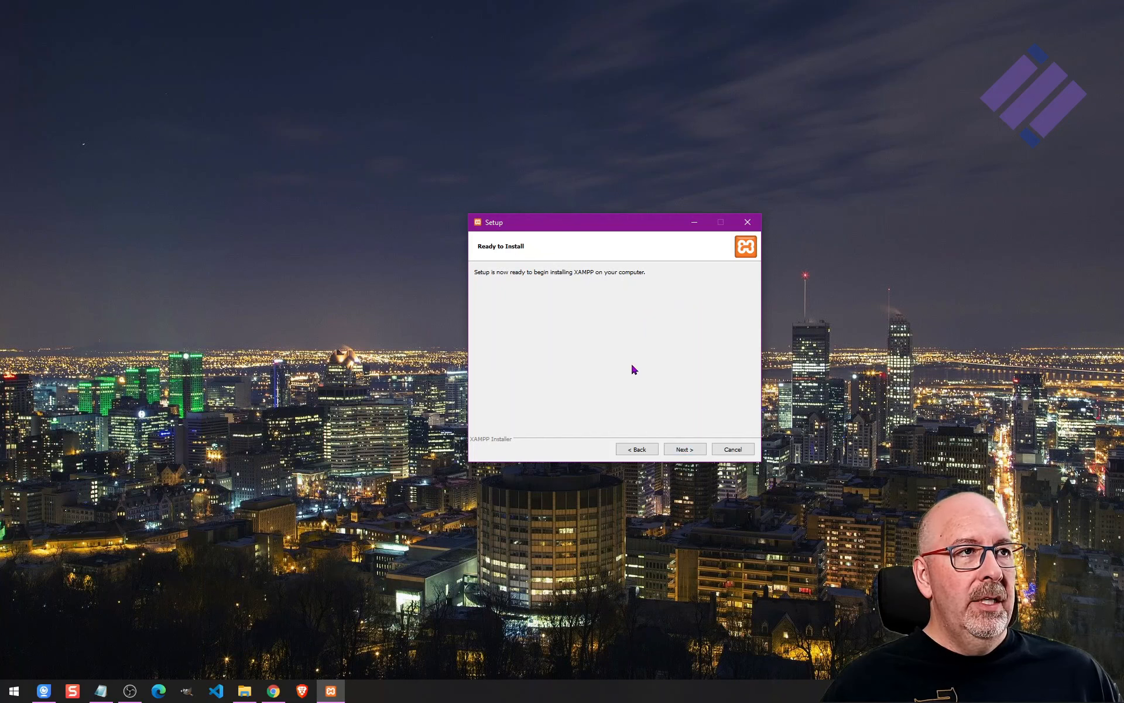
click(693, 452)
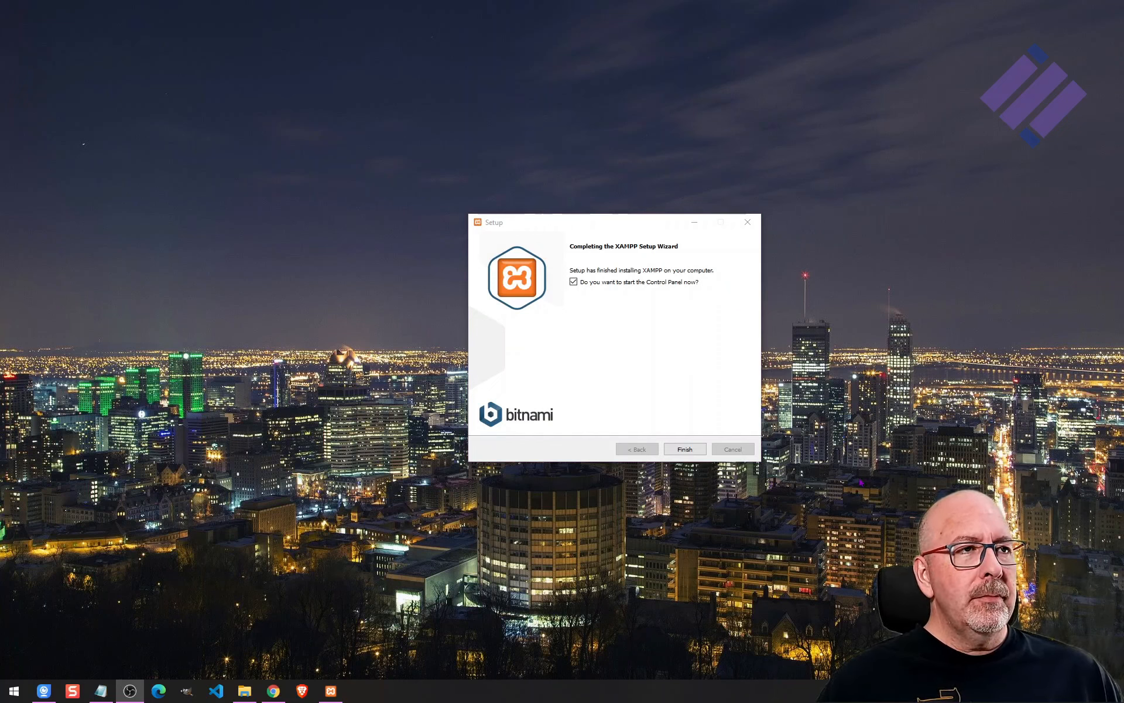
Finish the setup wizard without starting the Control Panel.
drag(557, 219, 596, 210)
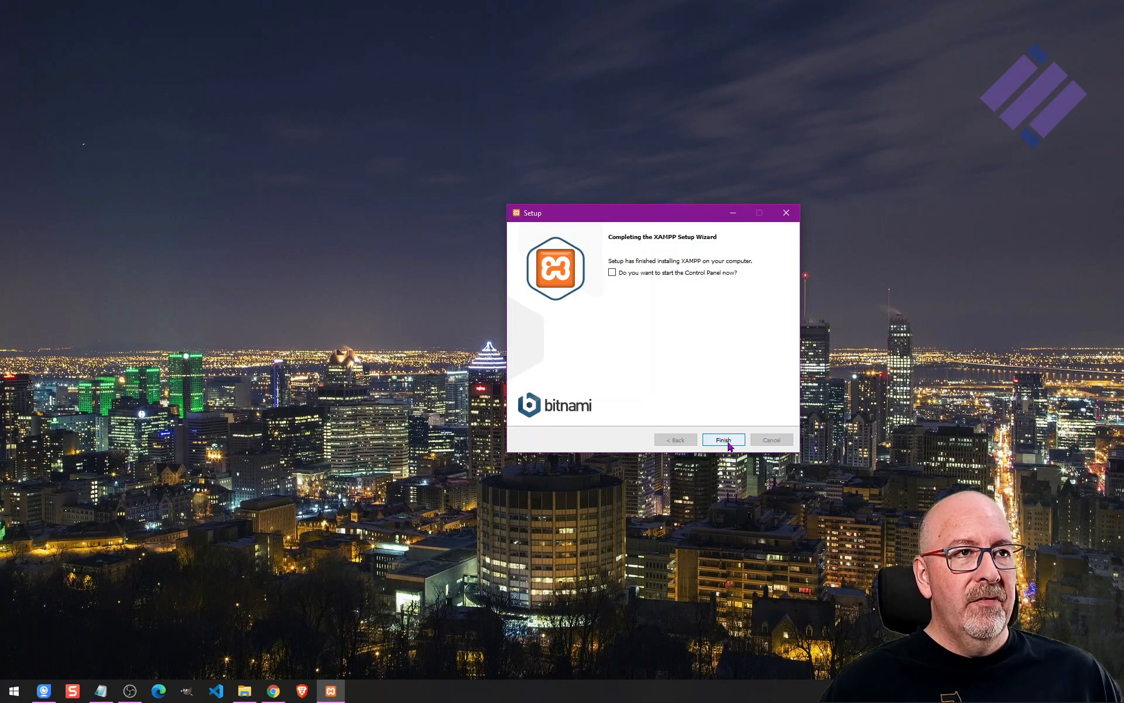
click(726, 443)
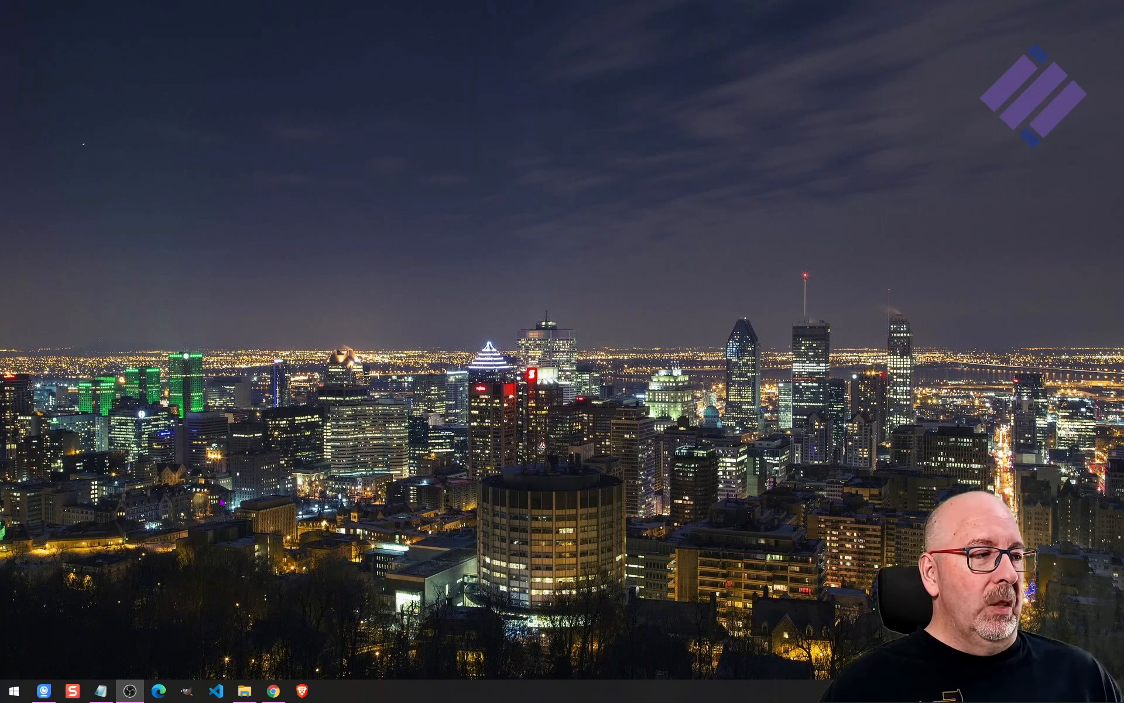
Open the C:\xampp\htdocs folder in File Explorer.
mouse_move(248, 693)
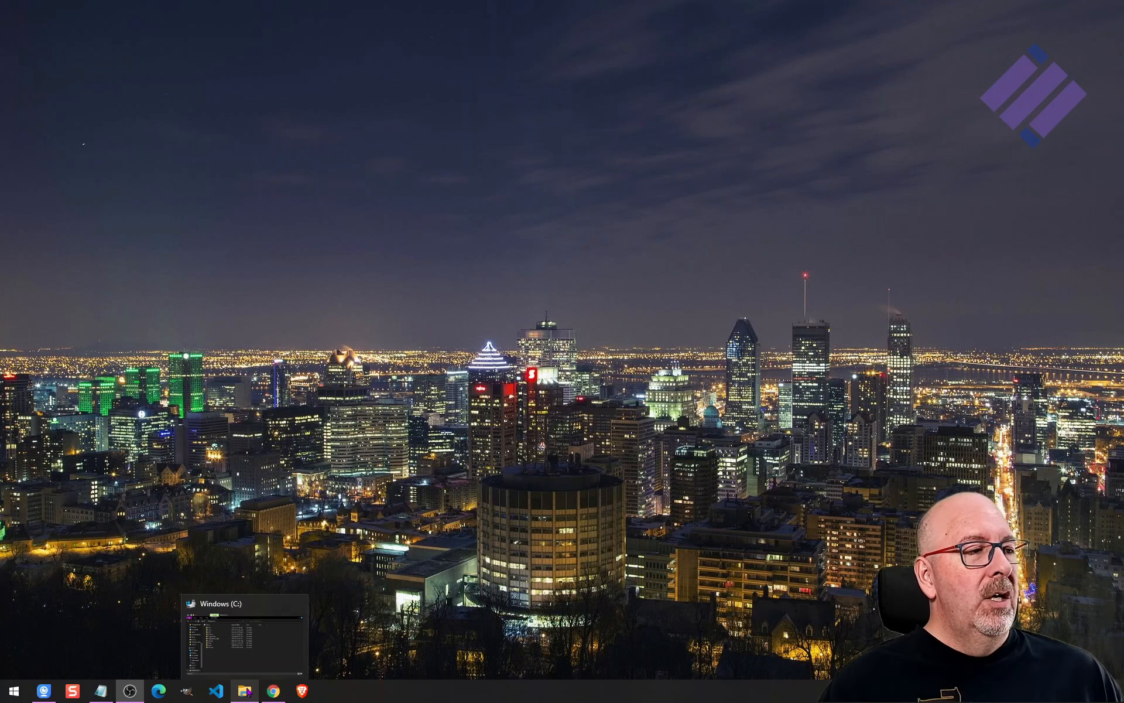
click(250, 645)
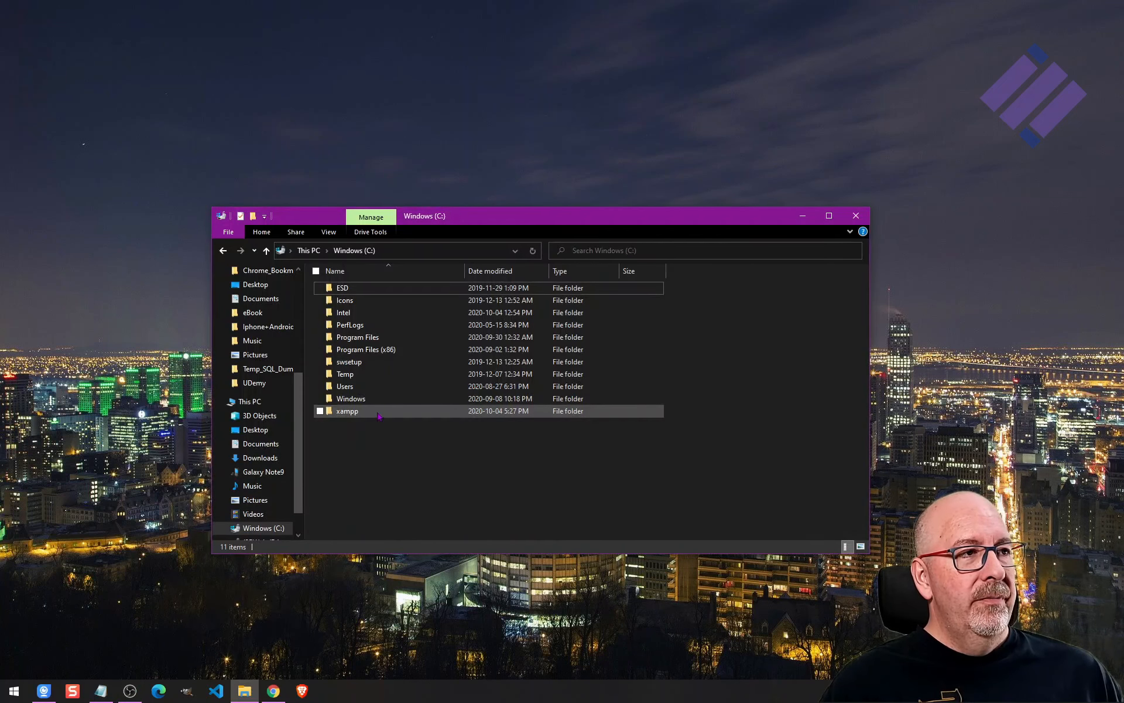
double_click(352, 412)
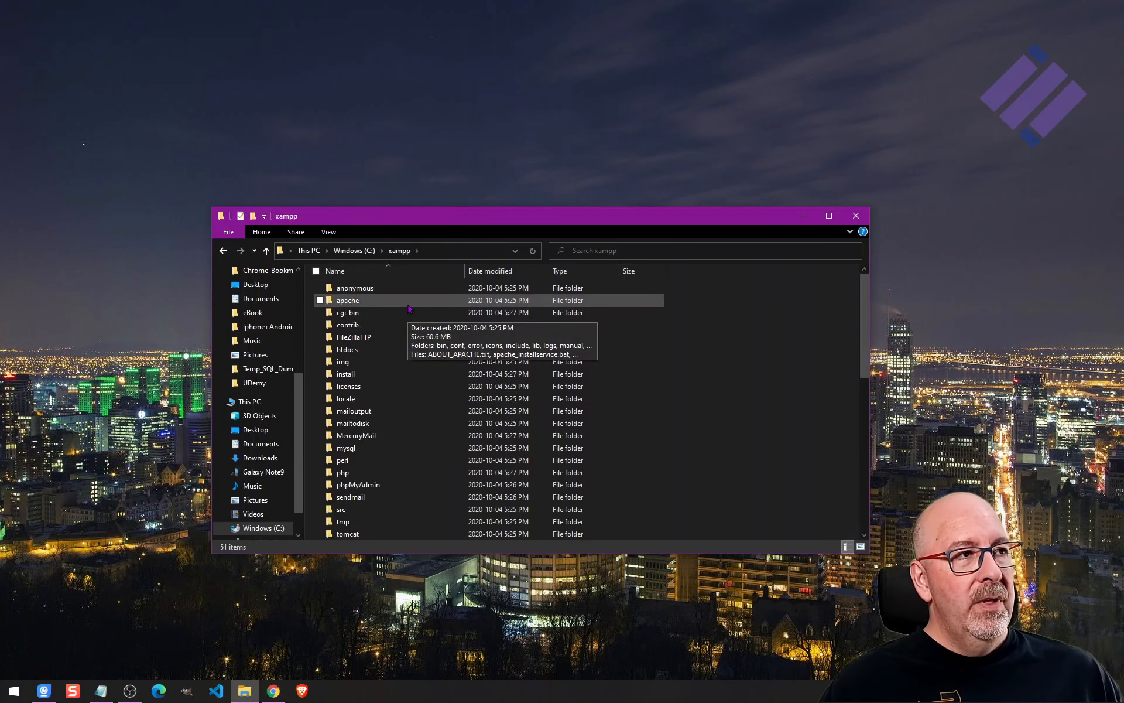
scroll(375, 319, down, 1)
click(342, 326)
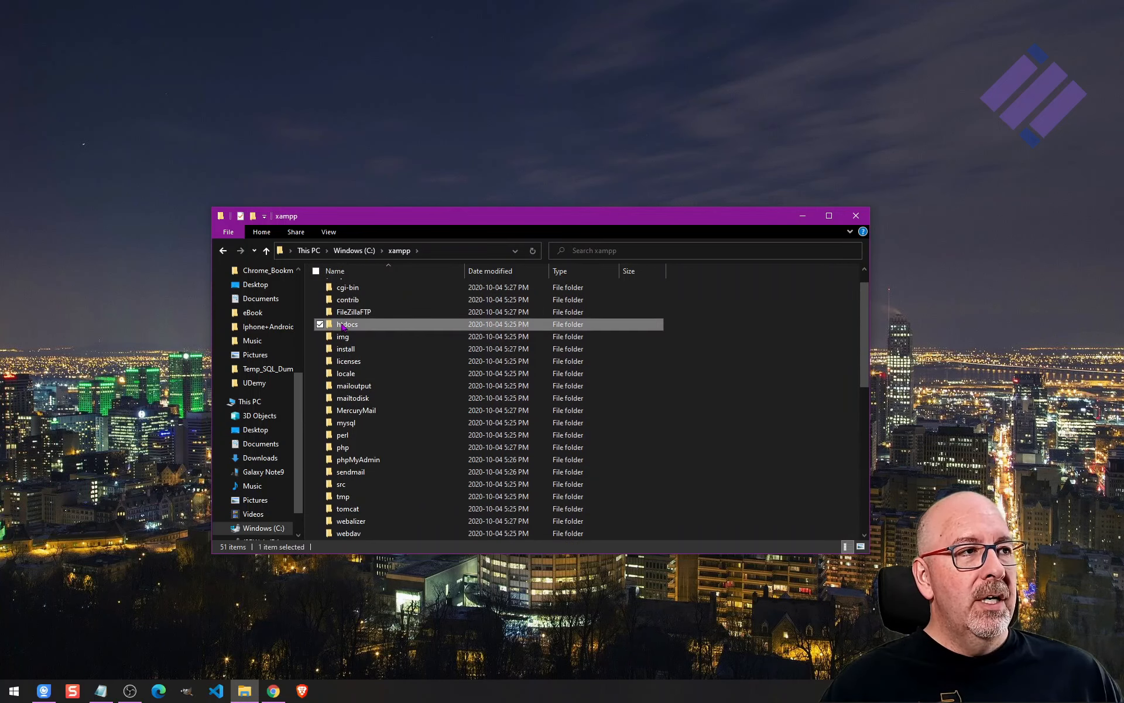
key(Return)
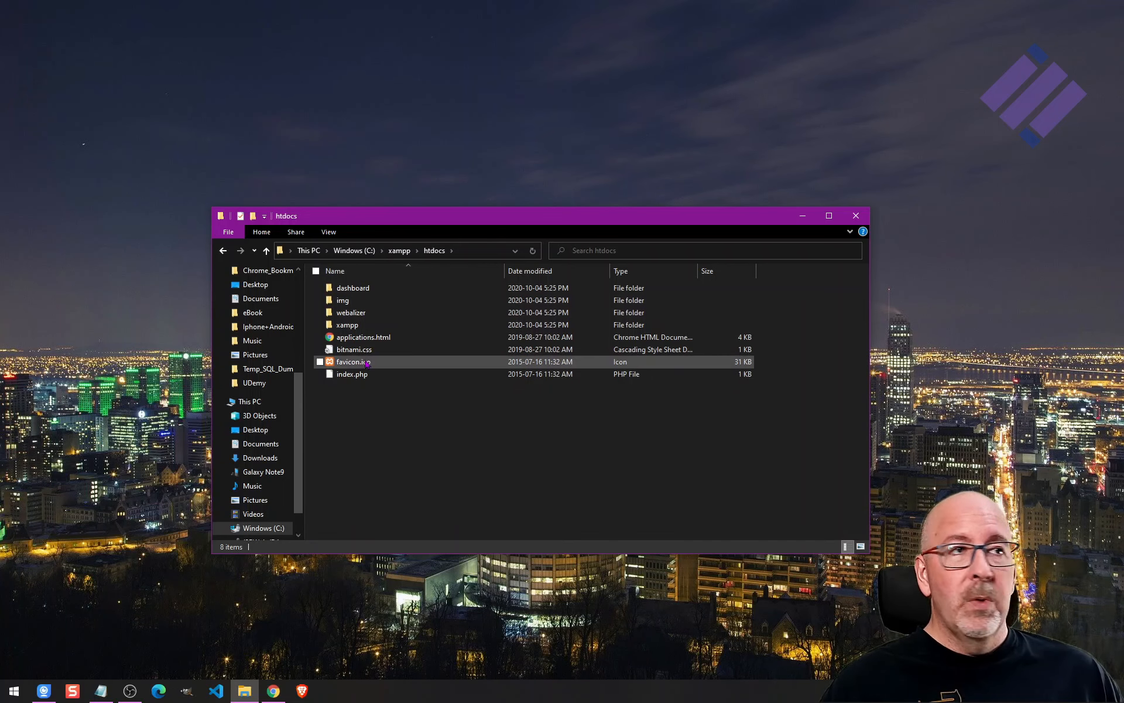
Return to the xampp folder and pin xampp-control.exe to the taskbar.
click(400, 251)
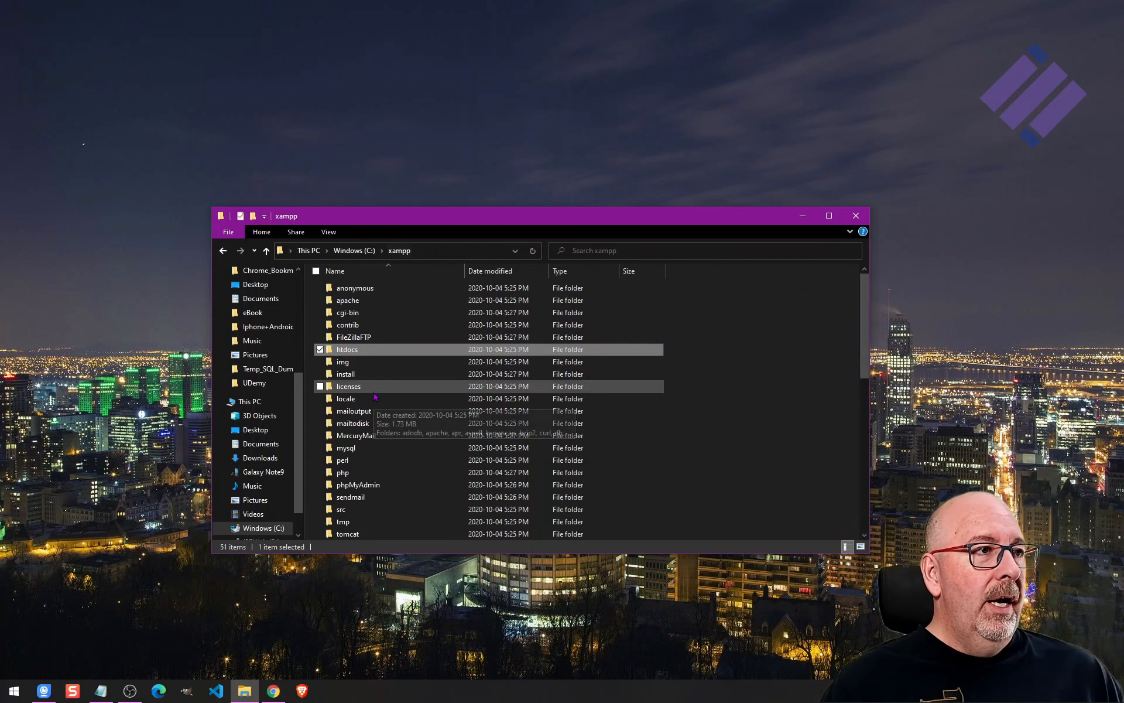
scroll(378, 400, down, 6)
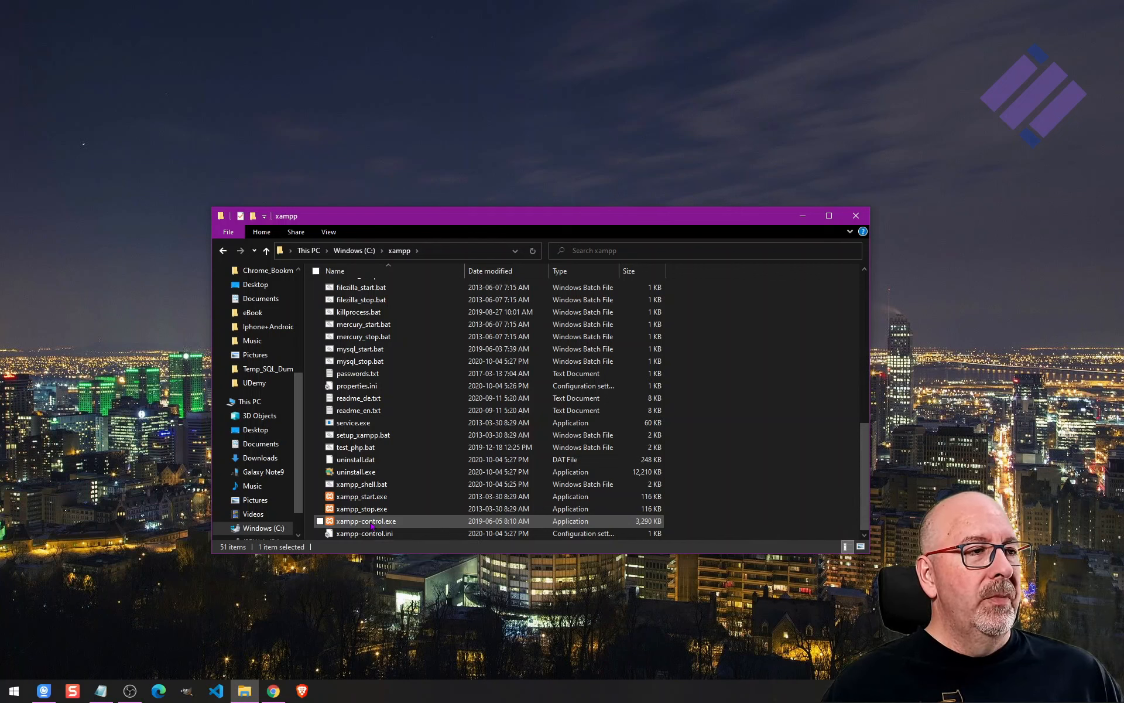
click(371, 523)
right_click(371, 523)
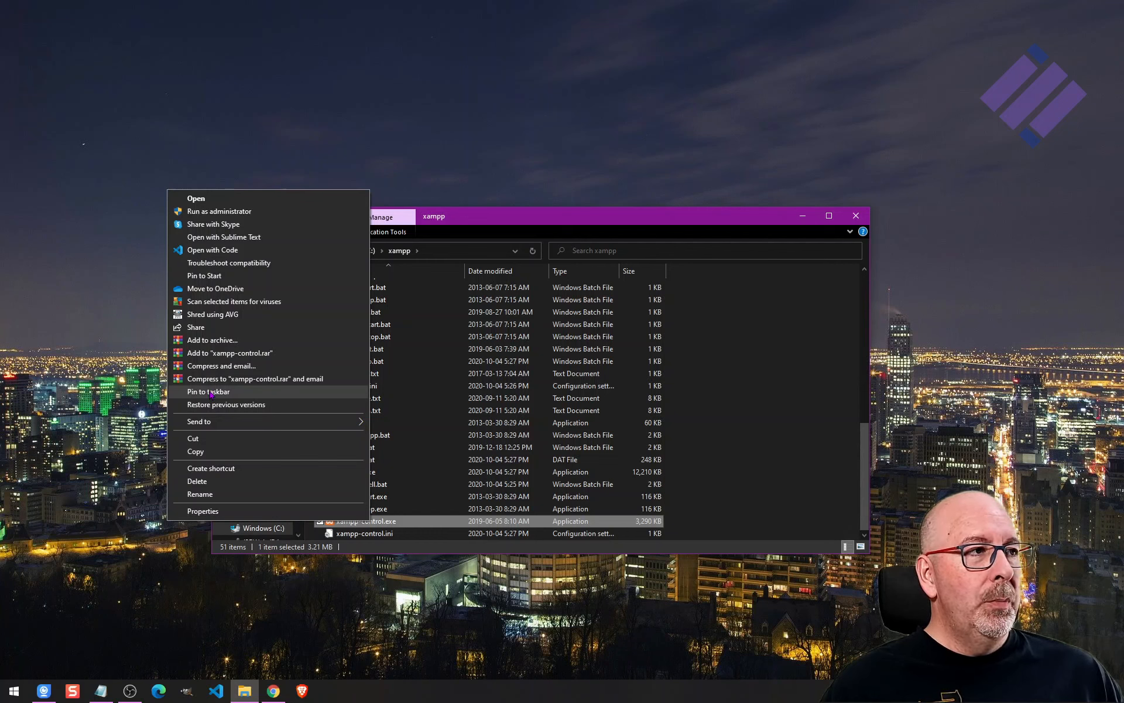
click(233, 392)
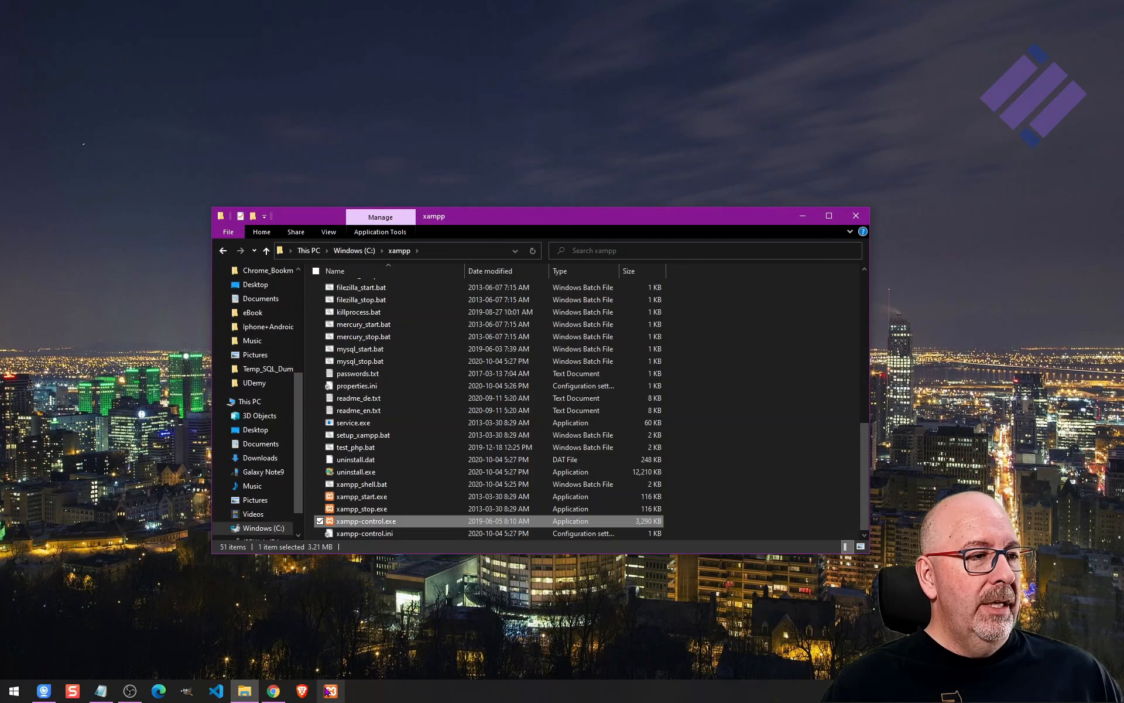
Set the pinned xampp-control shortcut to Run as administrator in its advanced properties and save.
click(803, 216)
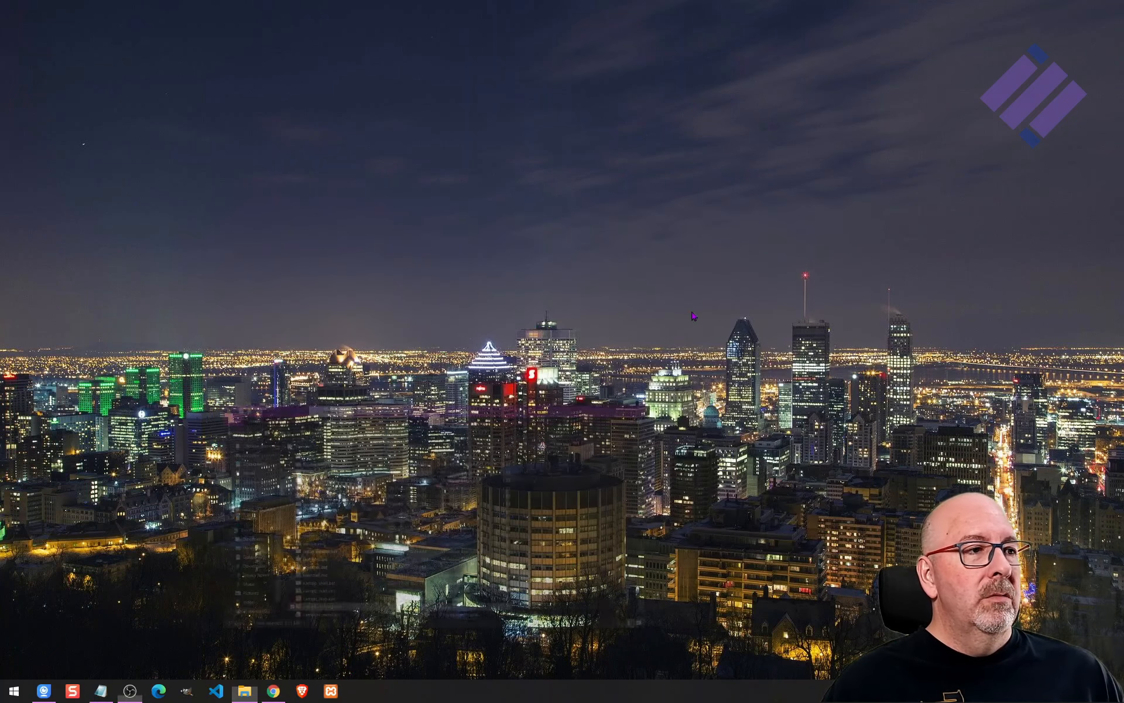
right_click(329, 693)
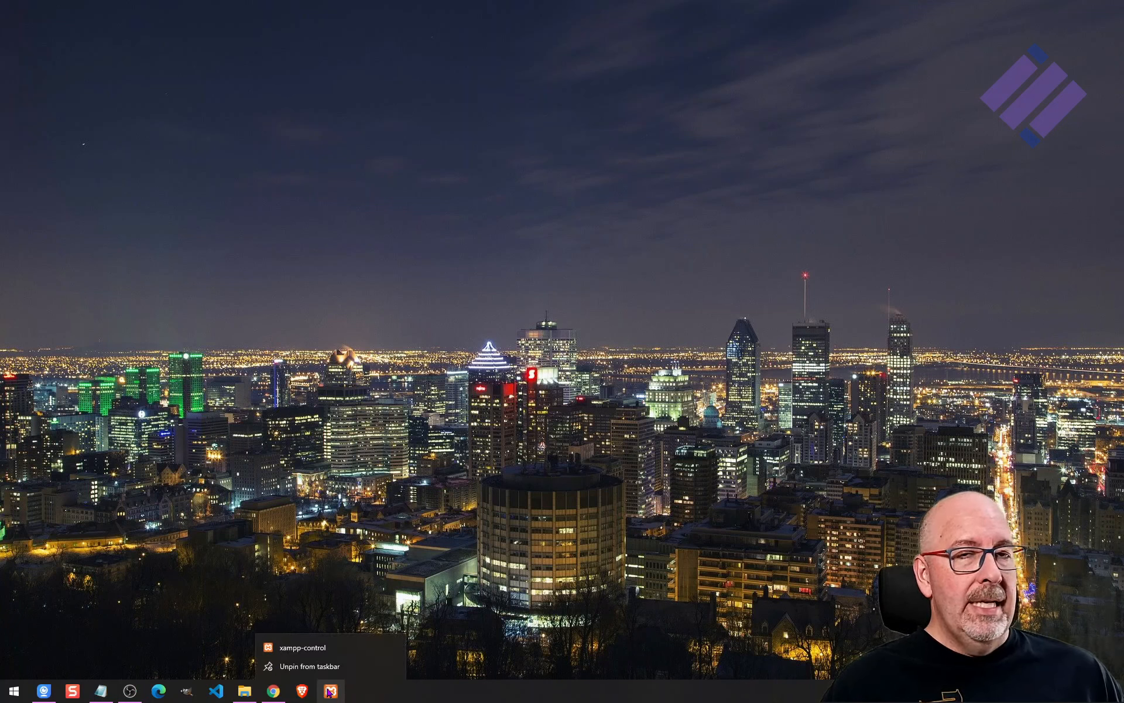
right_click(322, 649)
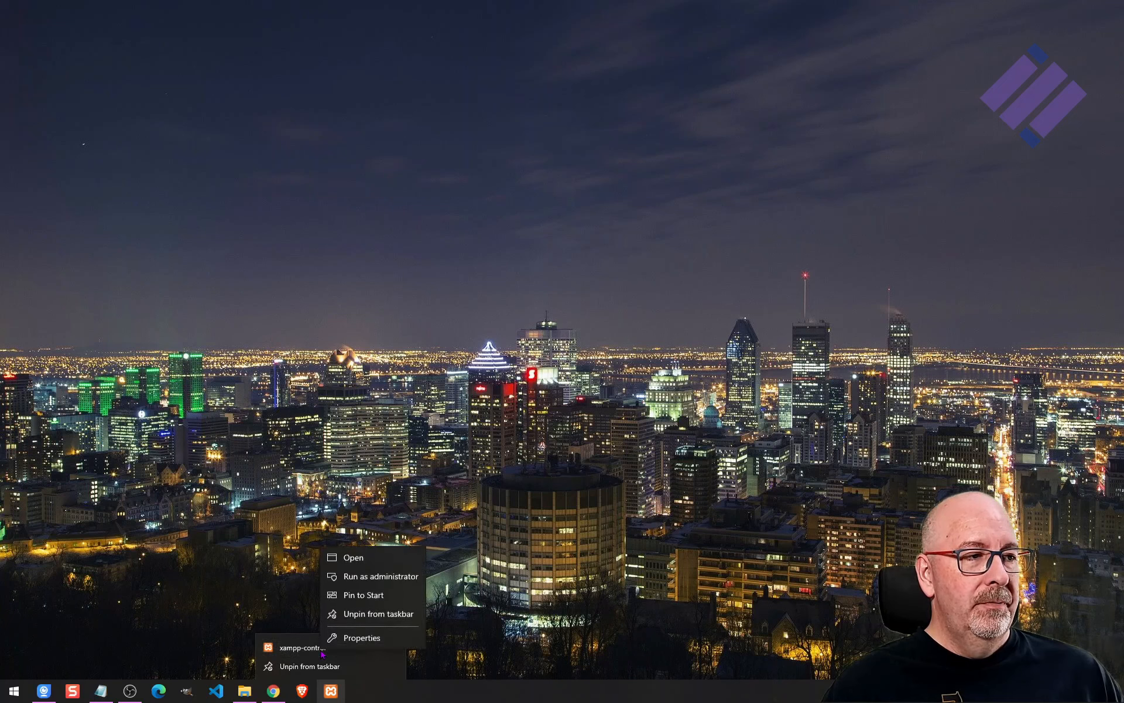
click(355, 636)
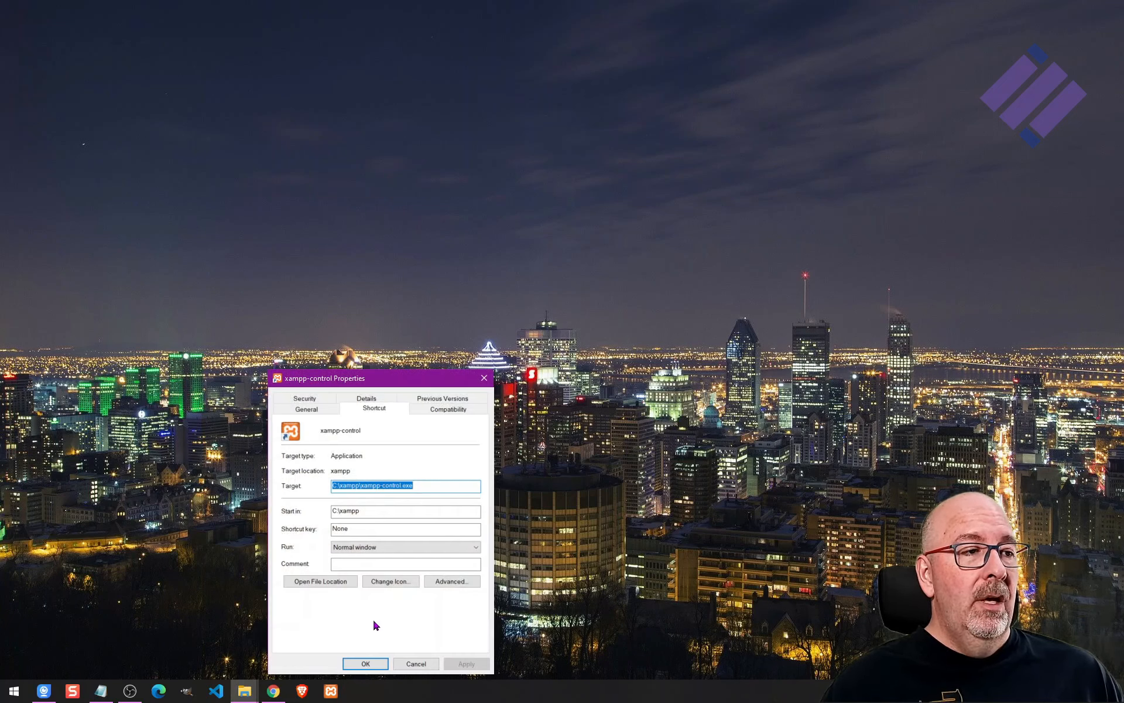
click(452, 584)
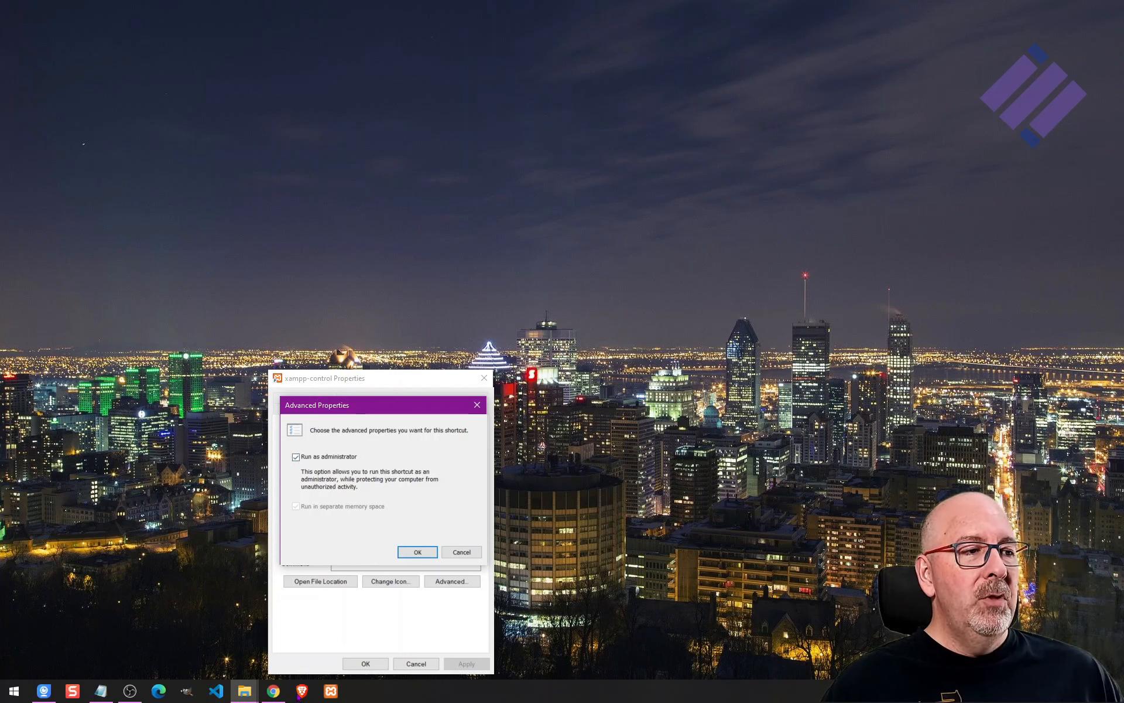
click(416, 552)
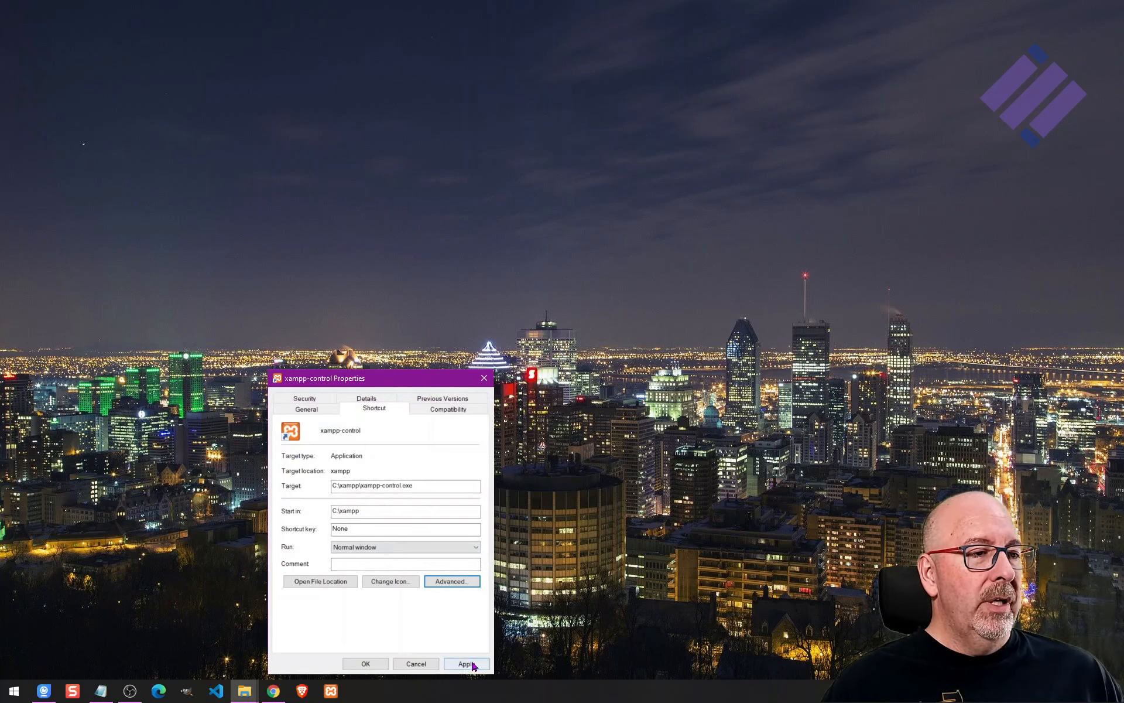
click(377, 665)
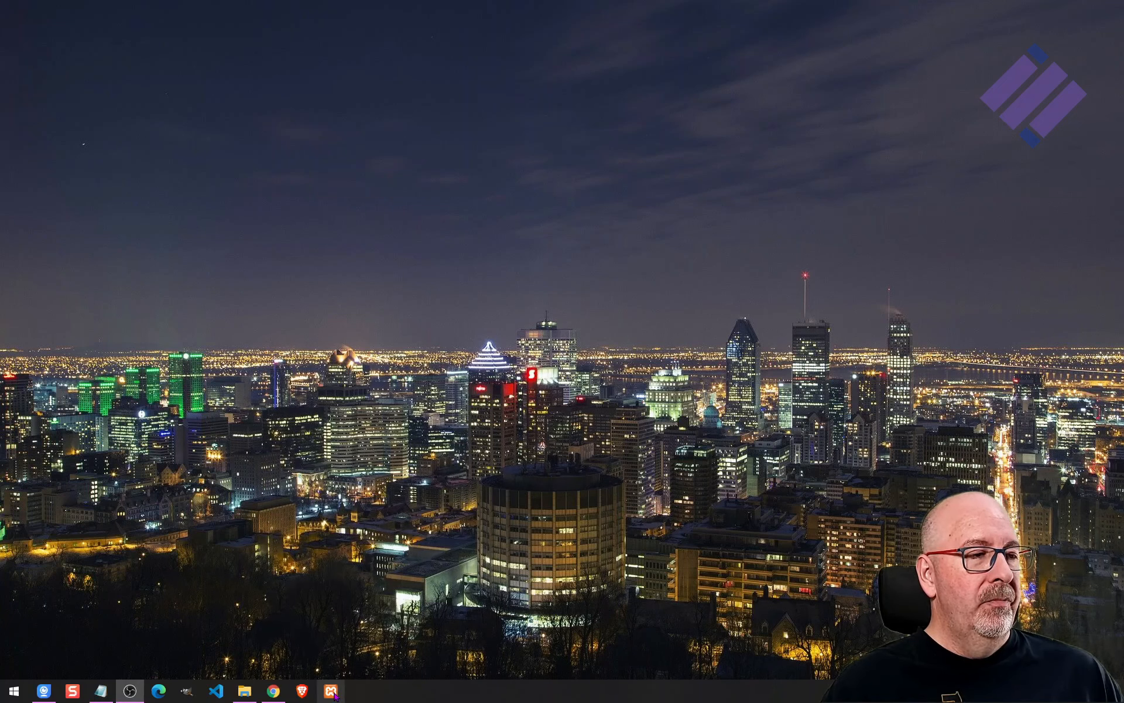
Launch the XAMPP Control Panel as administrator from its pinned taskbar shortcut.
right_click(332, 693)
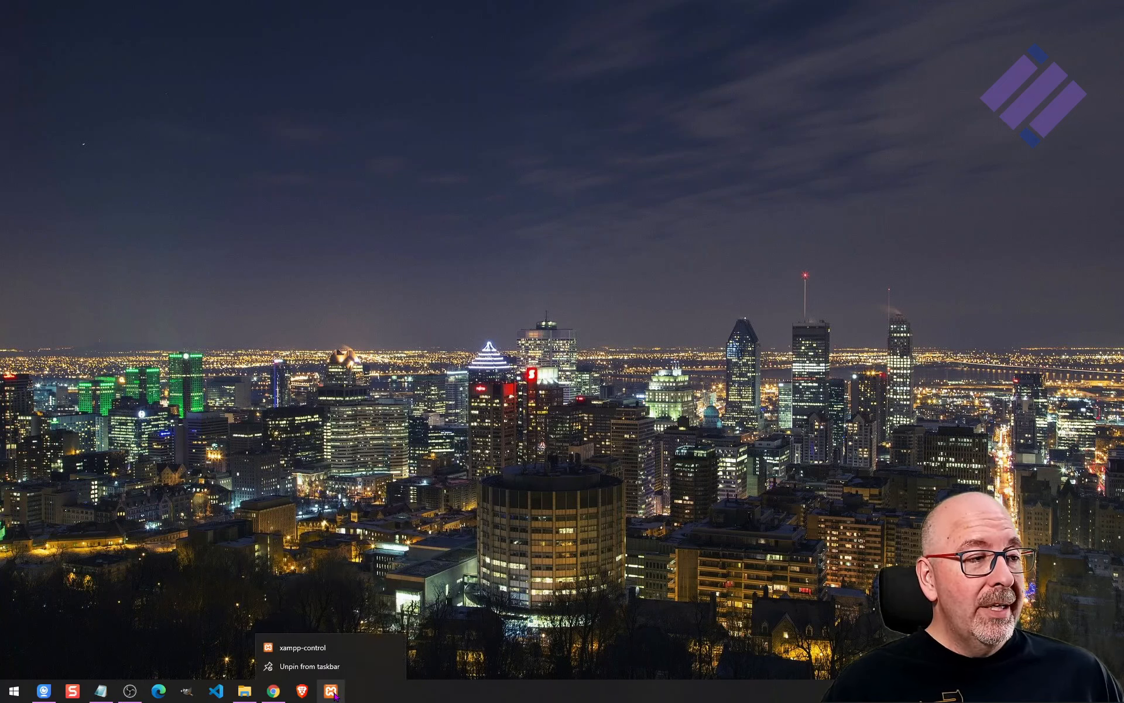
right_click(322, 649)
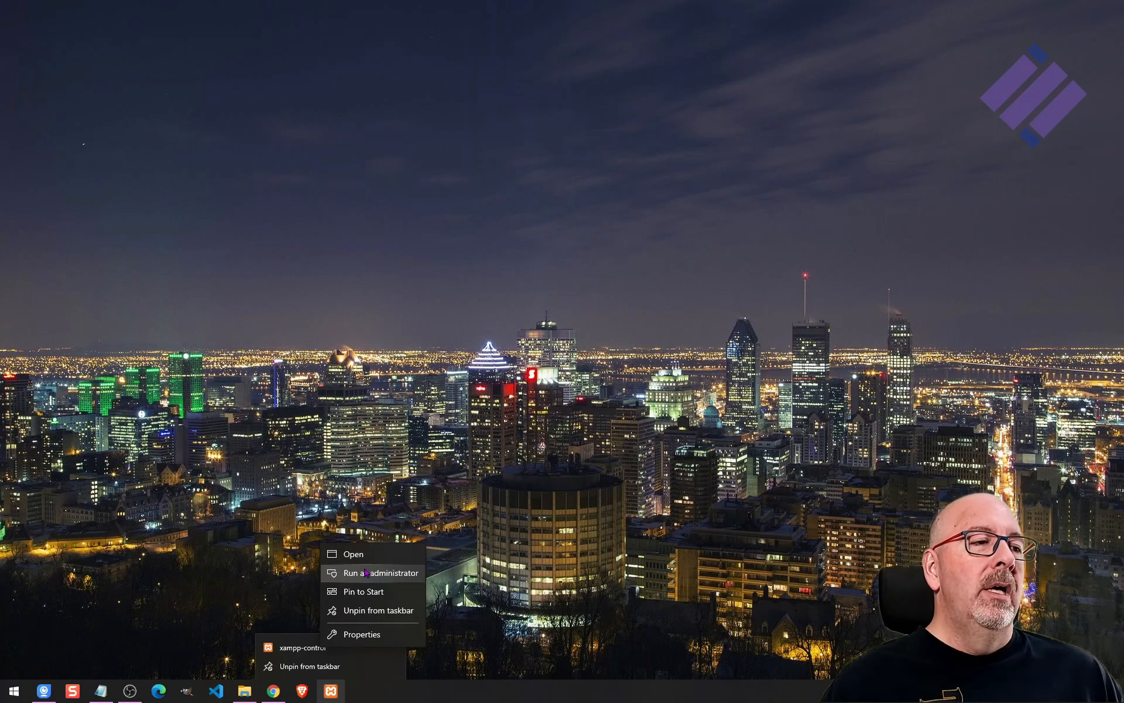
click(484, 617)
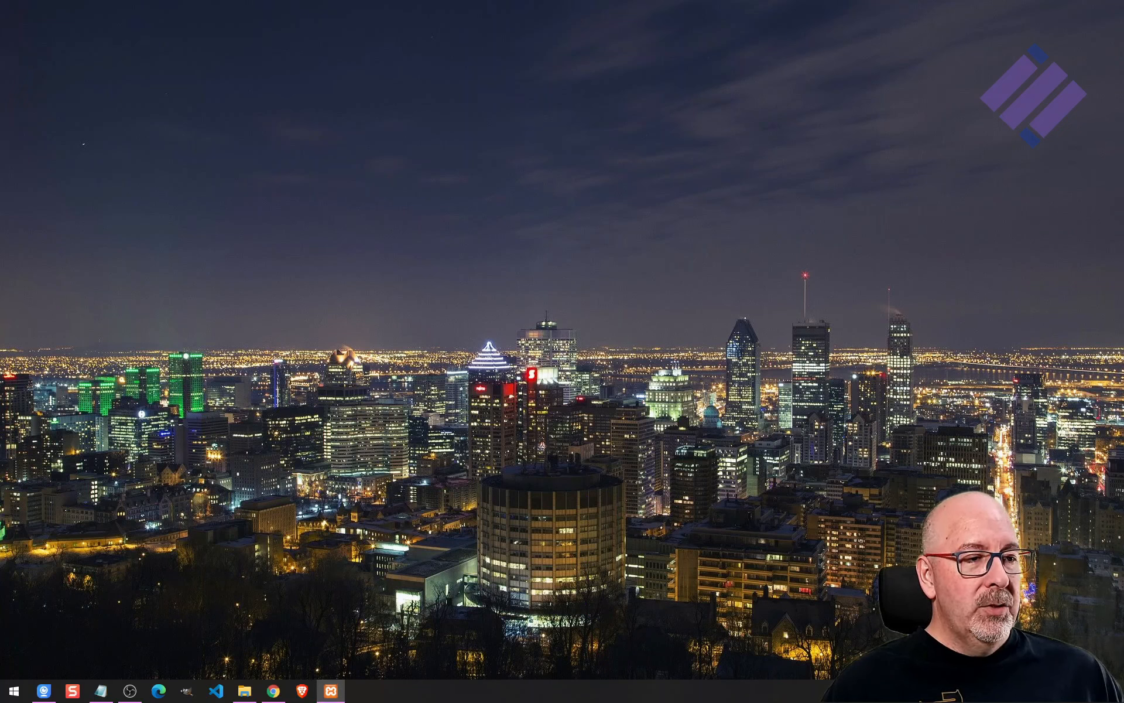
drag(525, 427, 678, 230)
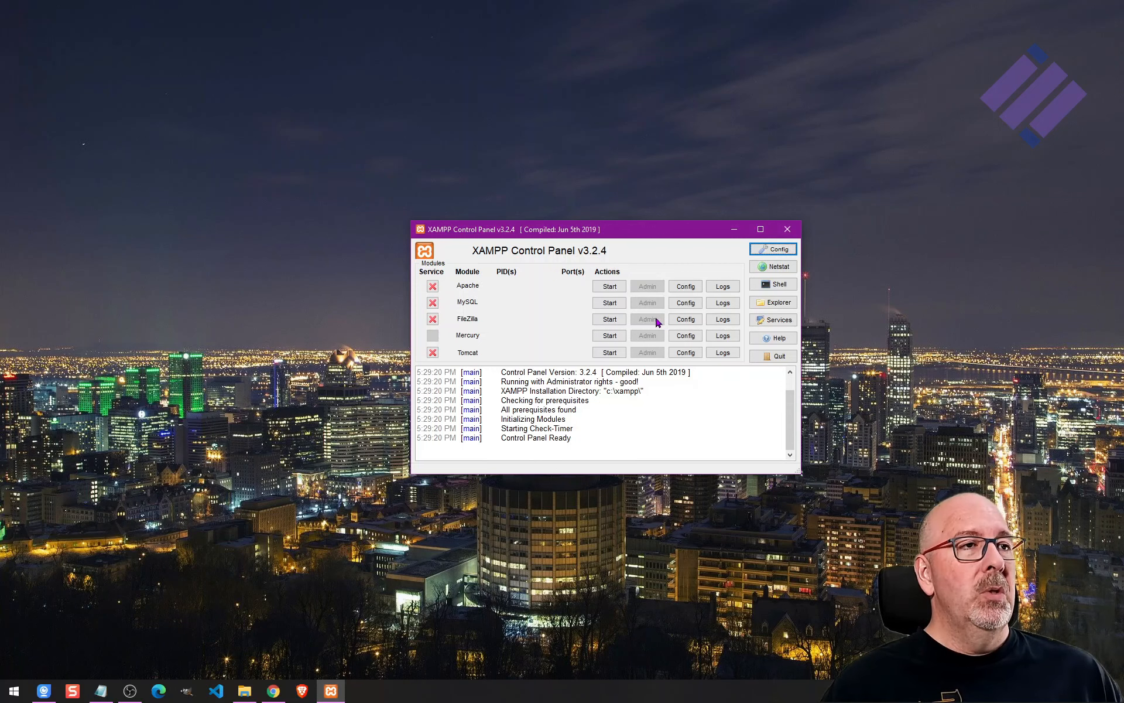
Start the Apache and MySQL modules and open Apache's admin dashboard in the browser.
click(610, 287)
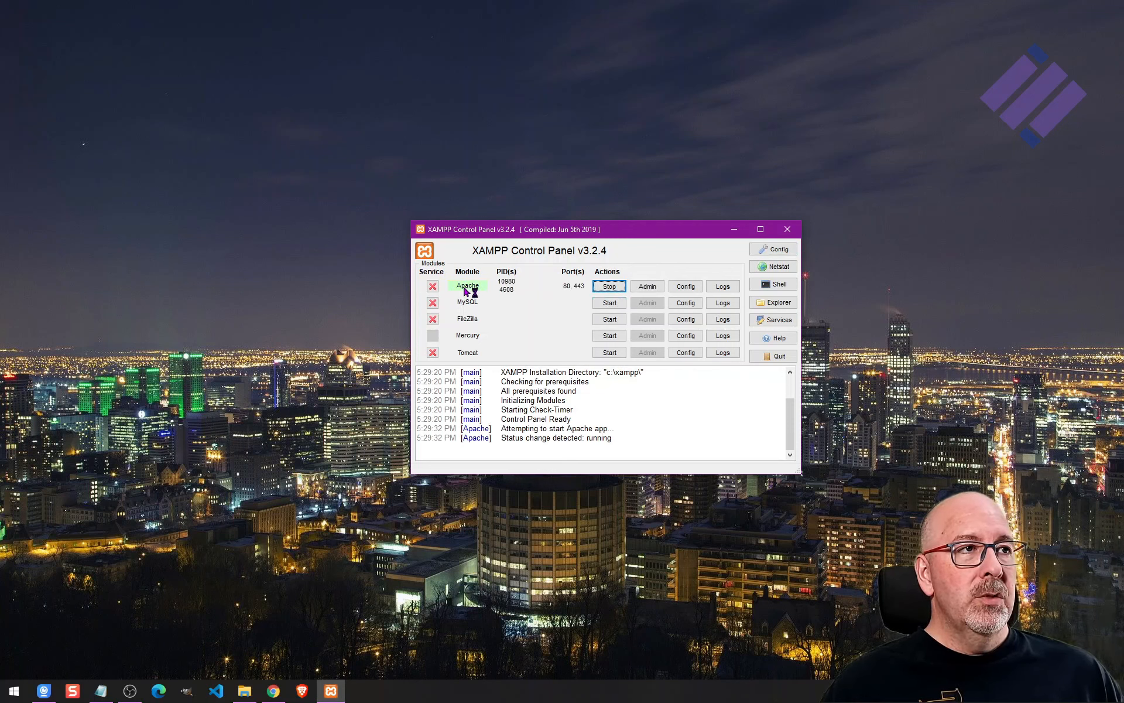
click(610, 302)
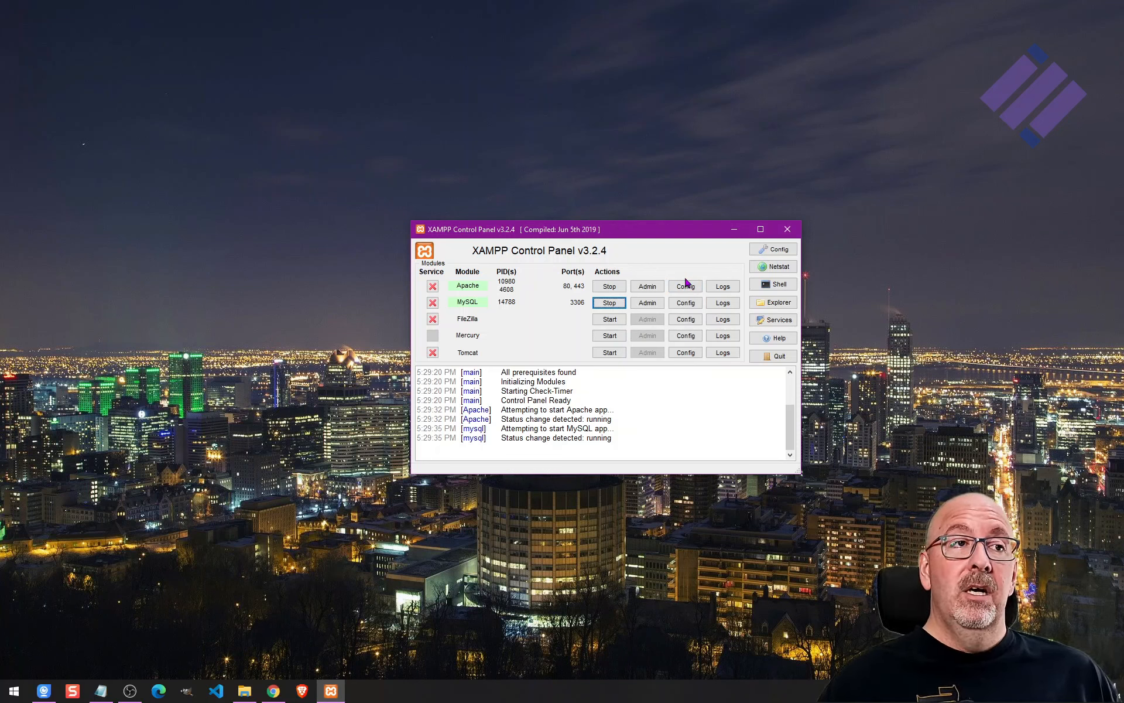
click(647, 287)
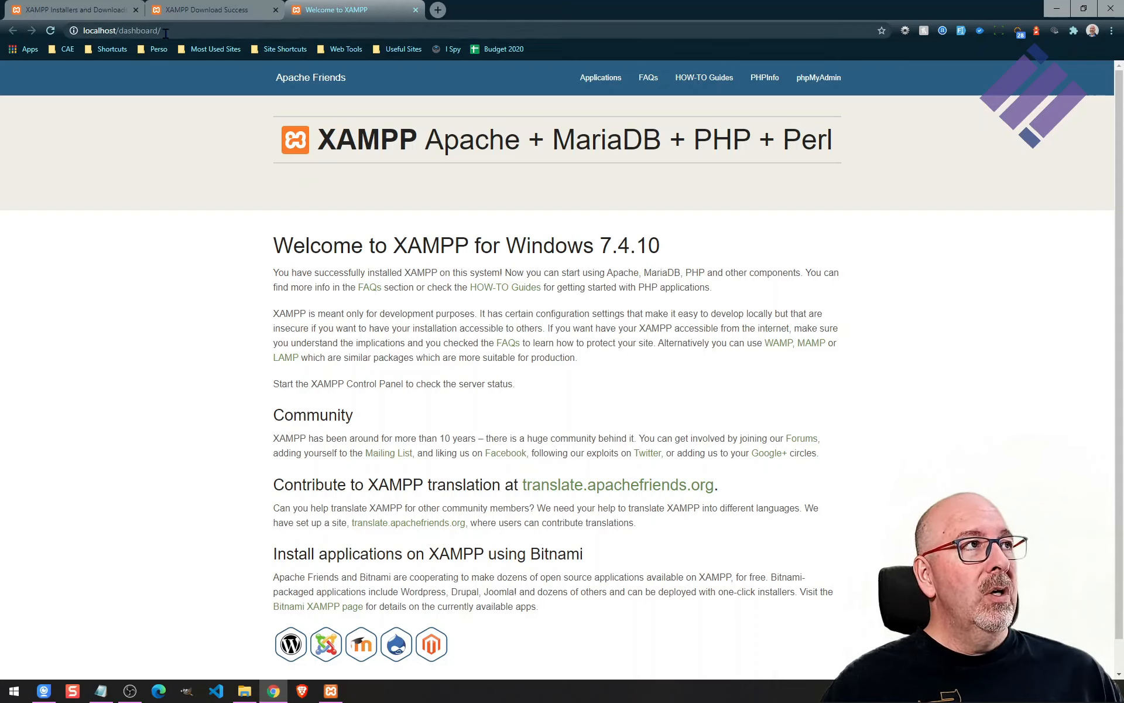
Compare the dashboard URL path with the C:\xampp\htdocs\dashboard folder, locating its index.html file.
drag(119, 30, 168, 30)
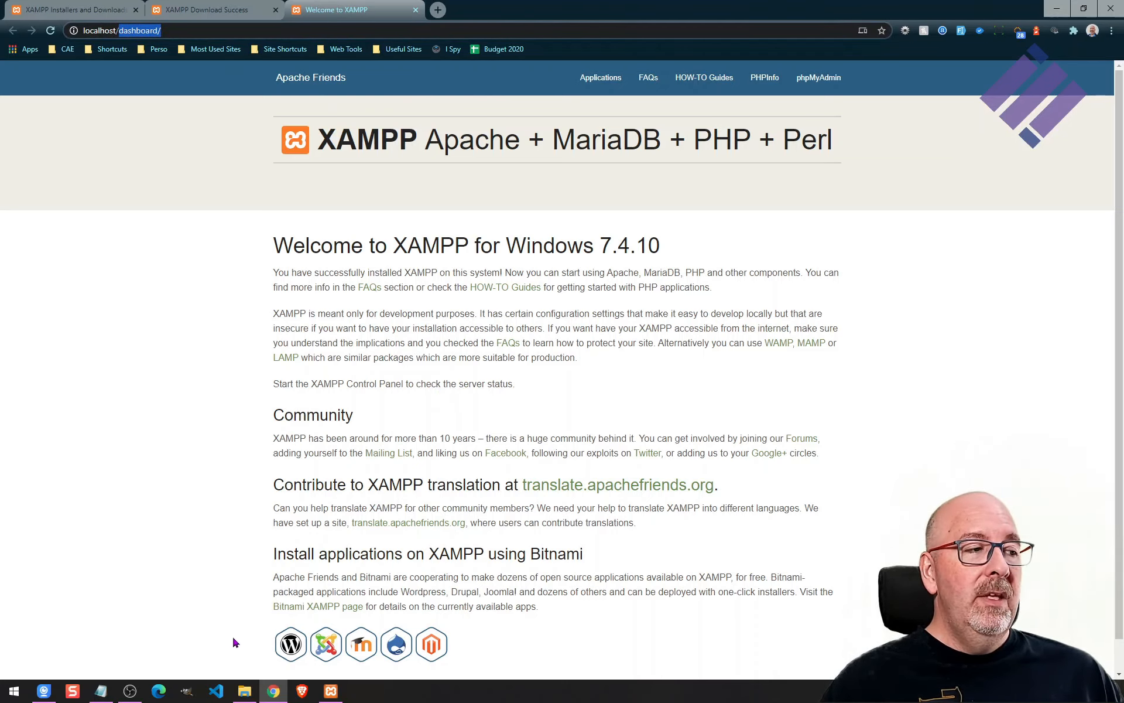
click(244, 691)
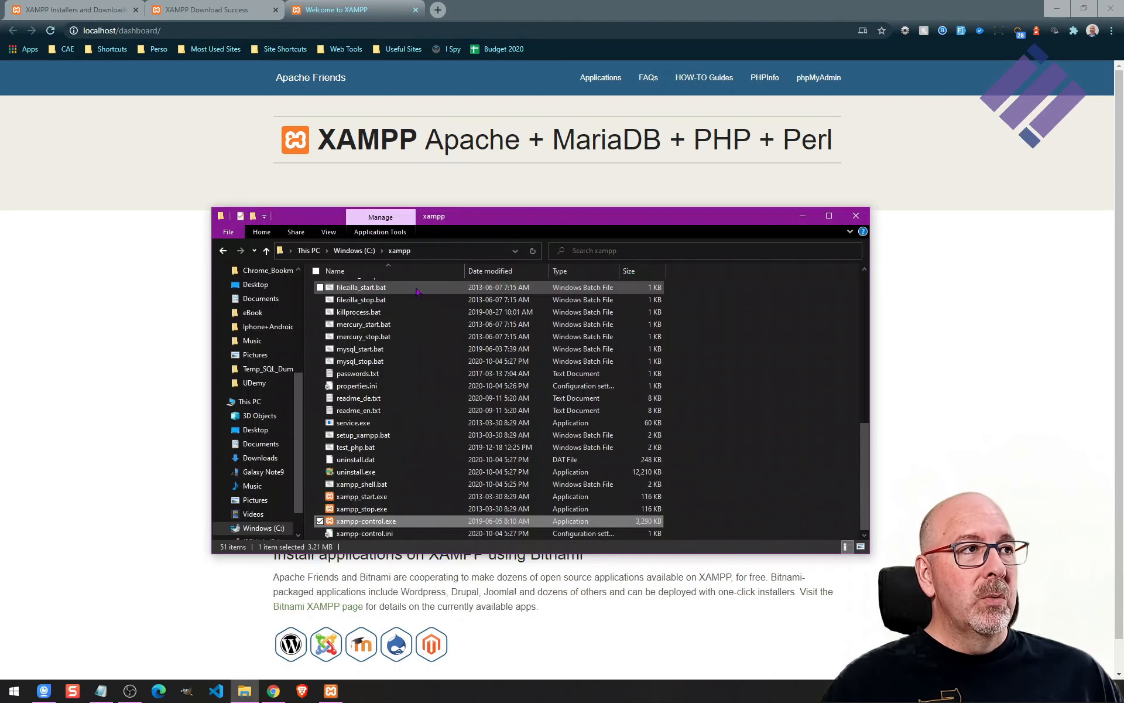
scroll(410, 288, up, 10)
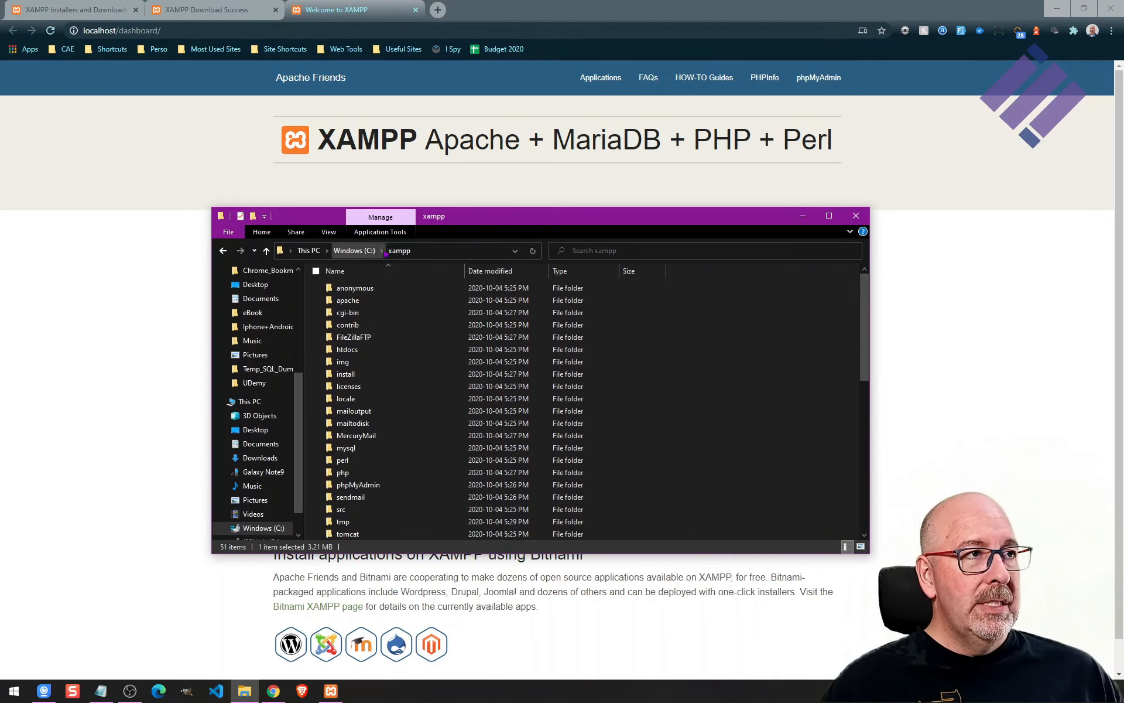
double_click(341, 350)
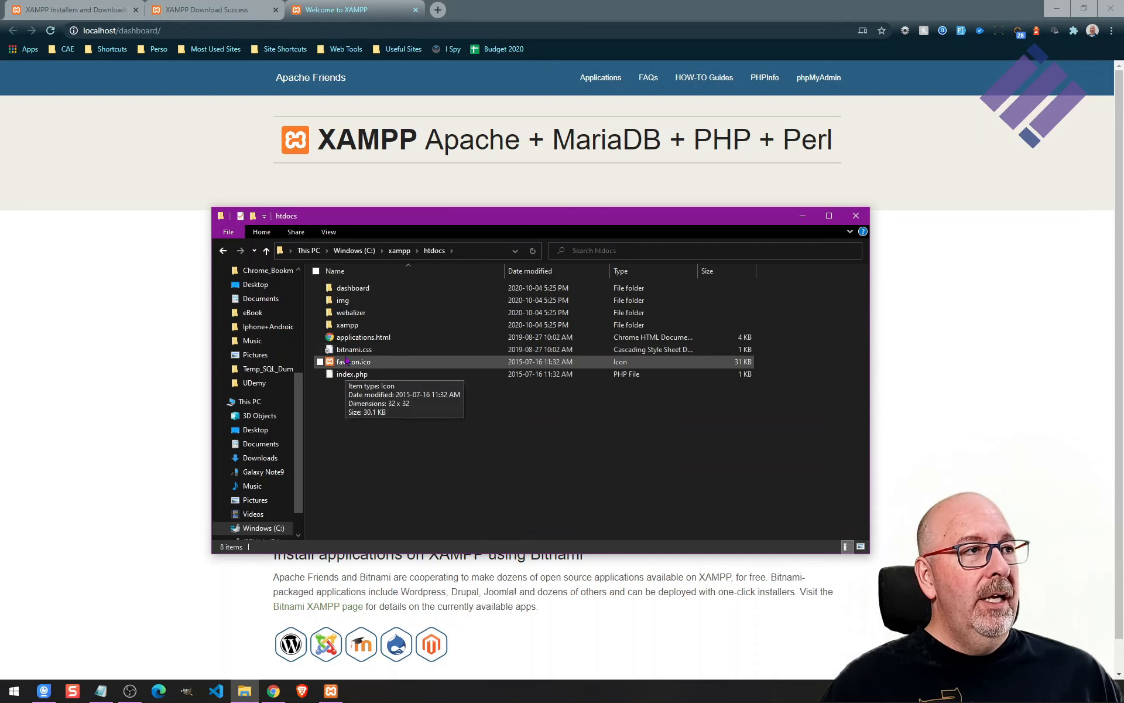
double_click(359, 293)
scroll(363, 351, down, 2)
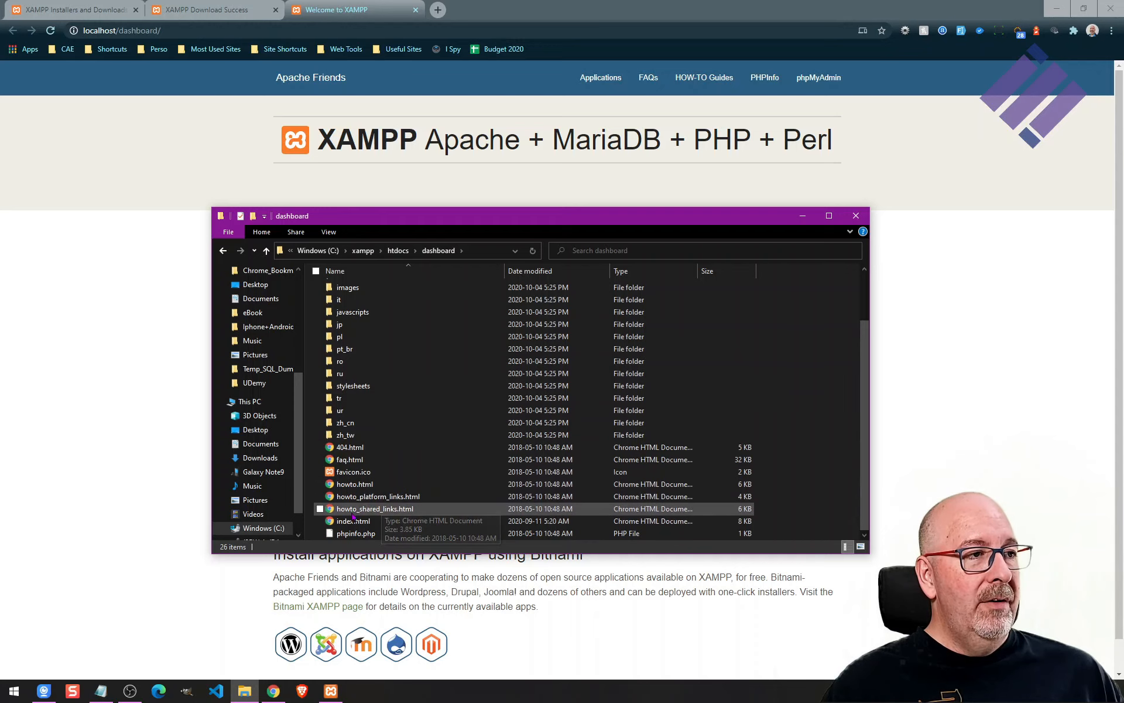
click(353, 521)
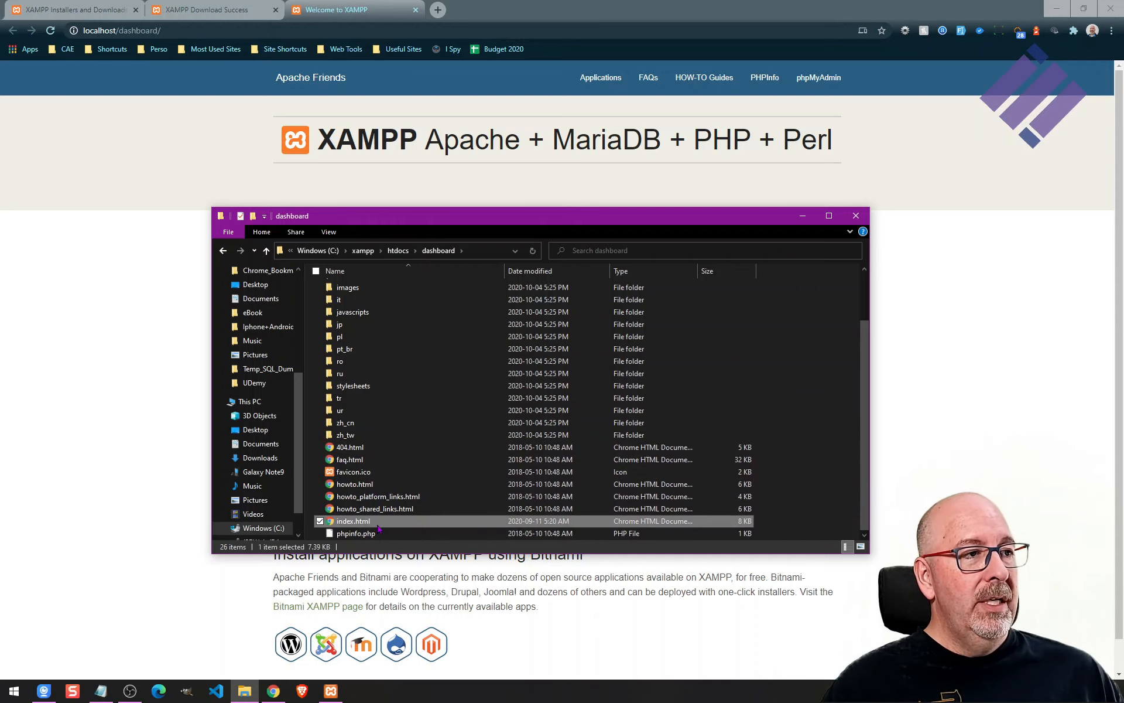
Load localhost/dashboard/index.html in the browser's address bar.
click(207, 30)
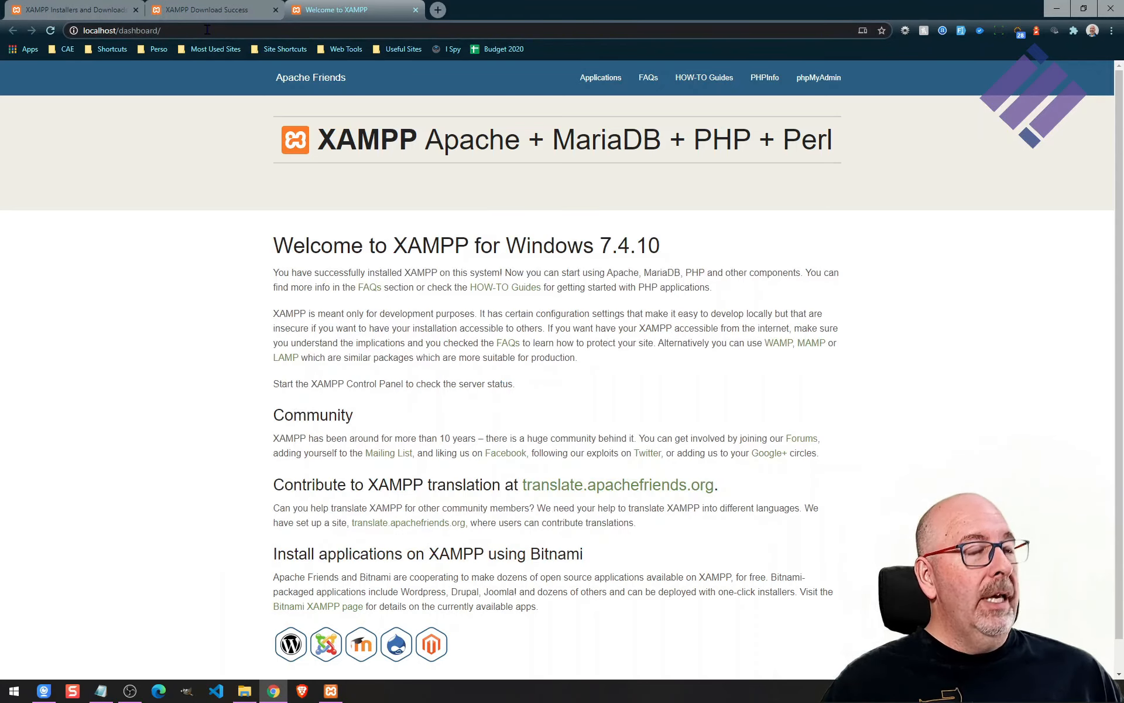
text(nidex.)
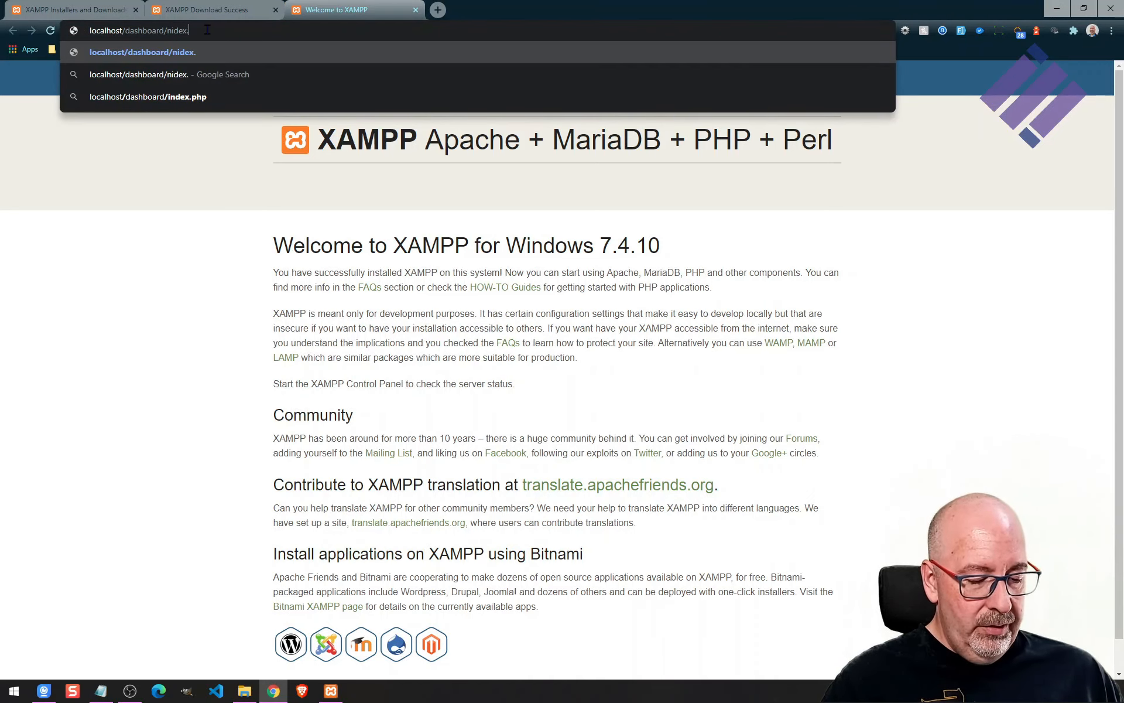
text(html)
key(Escape)
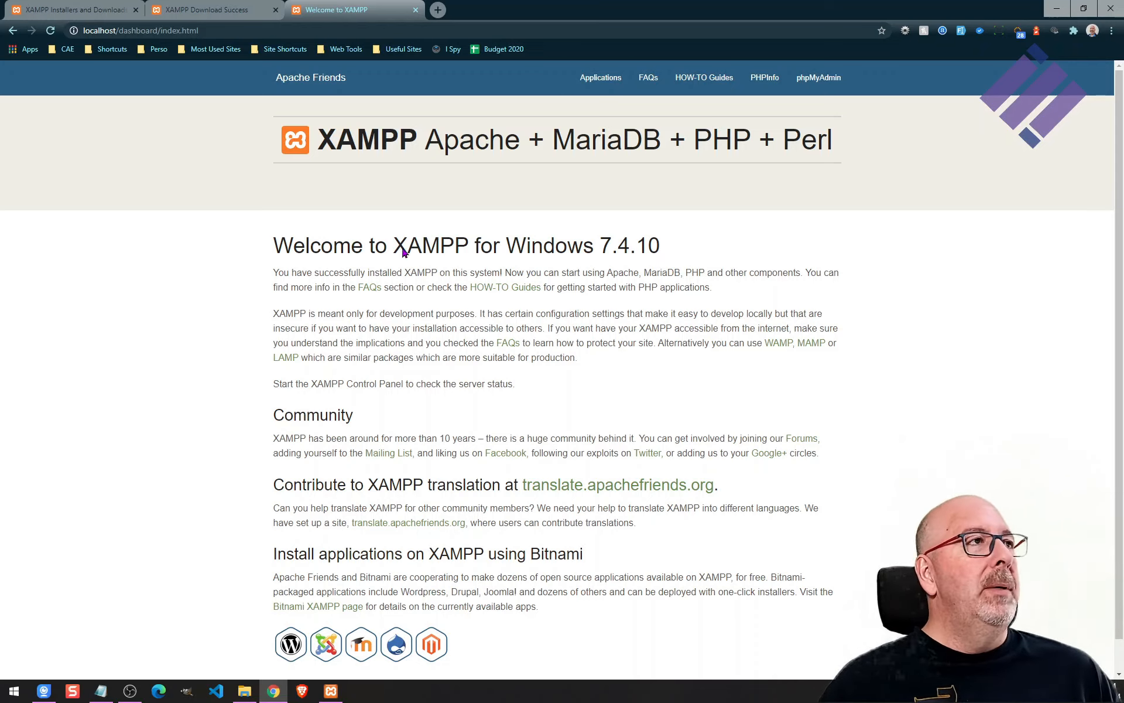
Close the three browser tabs and the File Explorer window.
middle_click(344, 7)
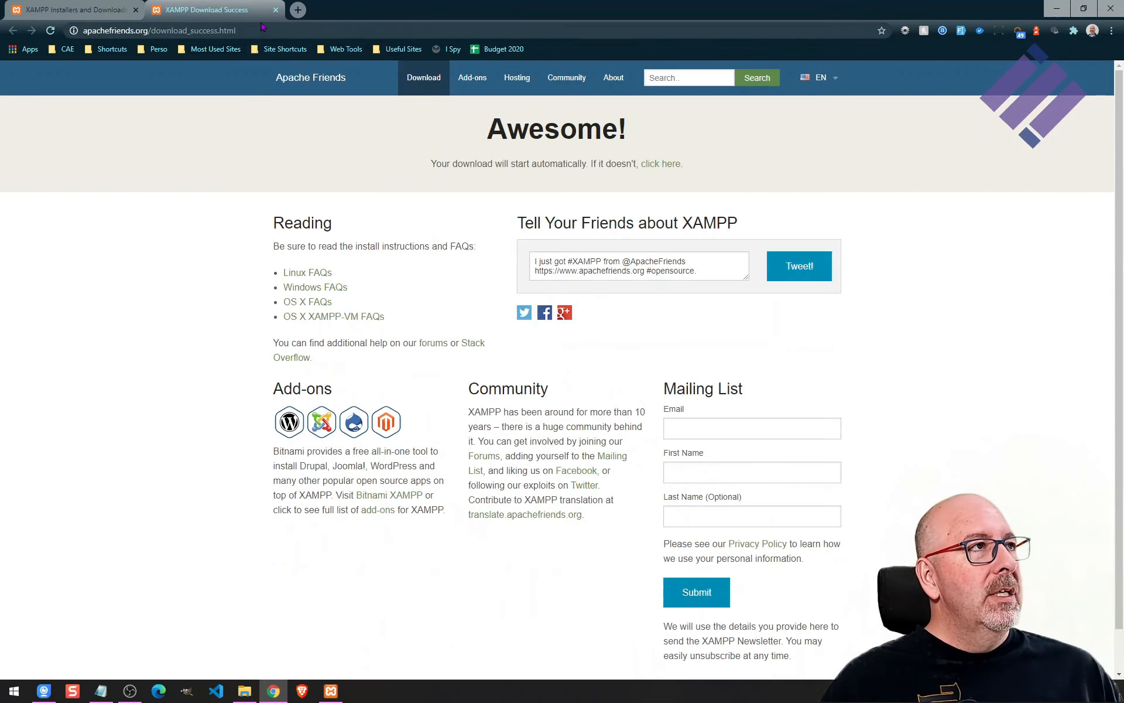
middle_click(243, 12)
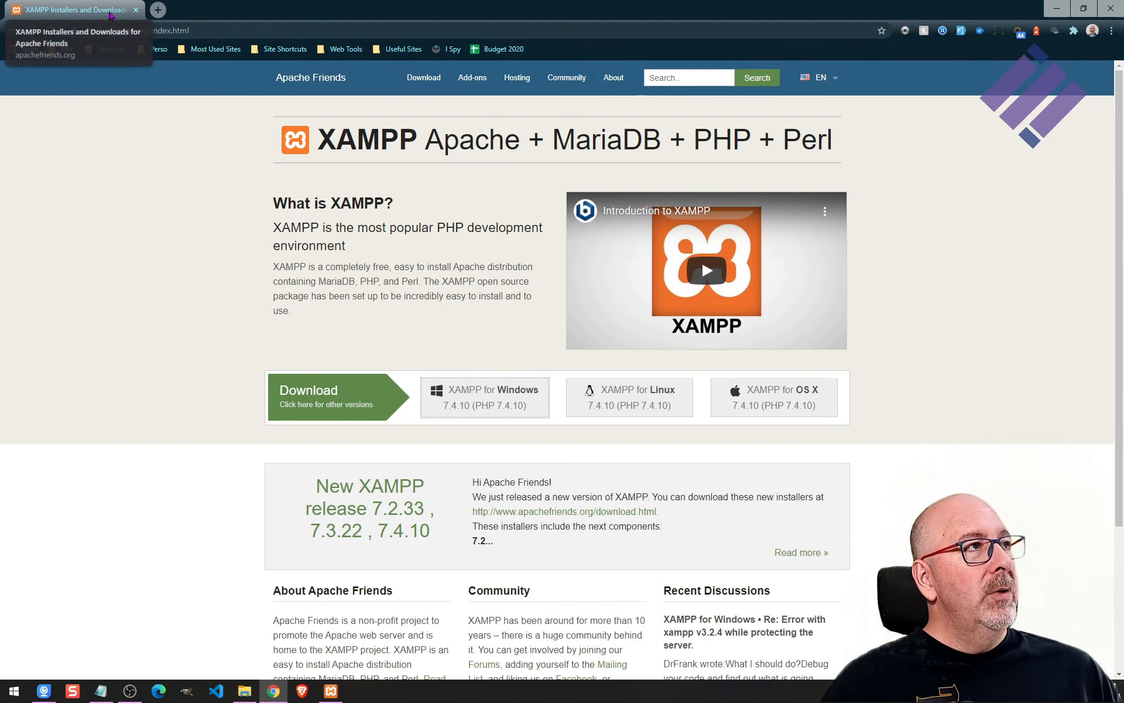
middle_click(109, 15)
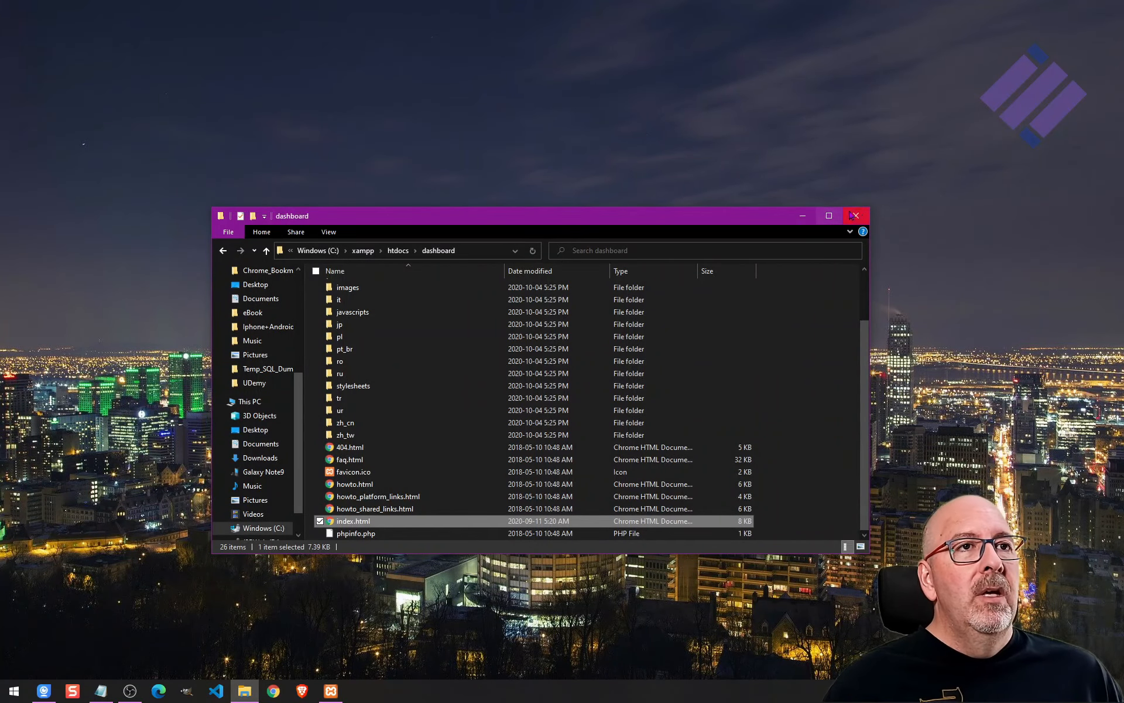
click(854, 215)
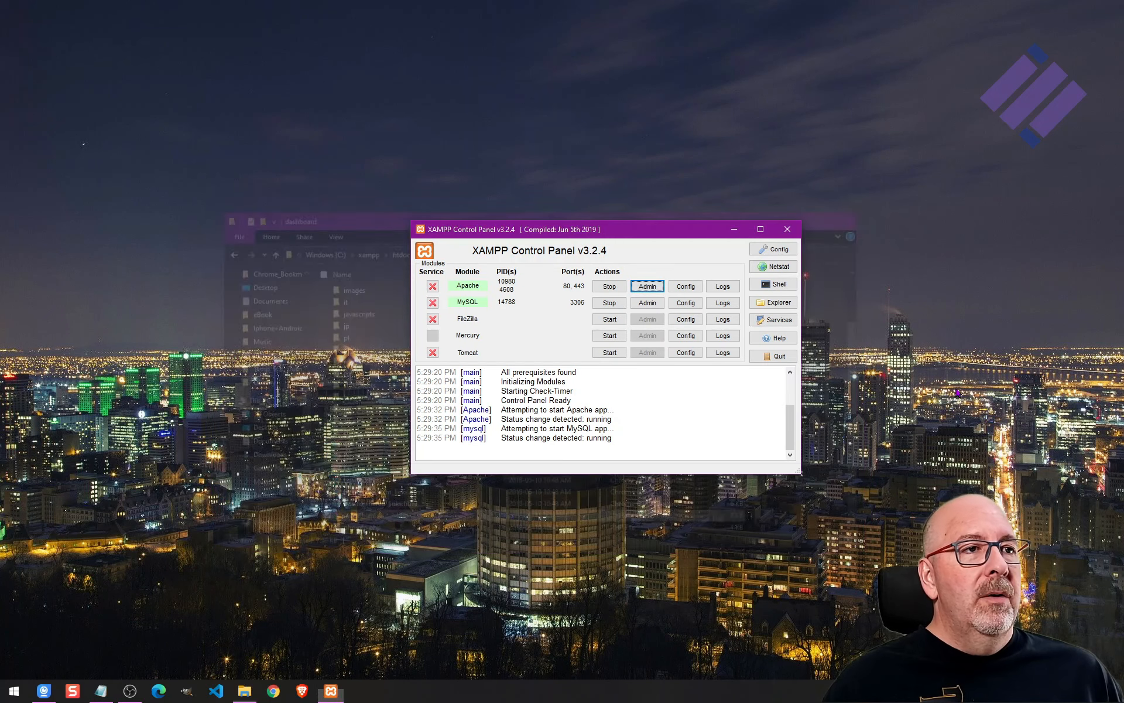
Stop the Apache and MySQL modules in the Control Panel.
click(612, 287)
click(609, 302)
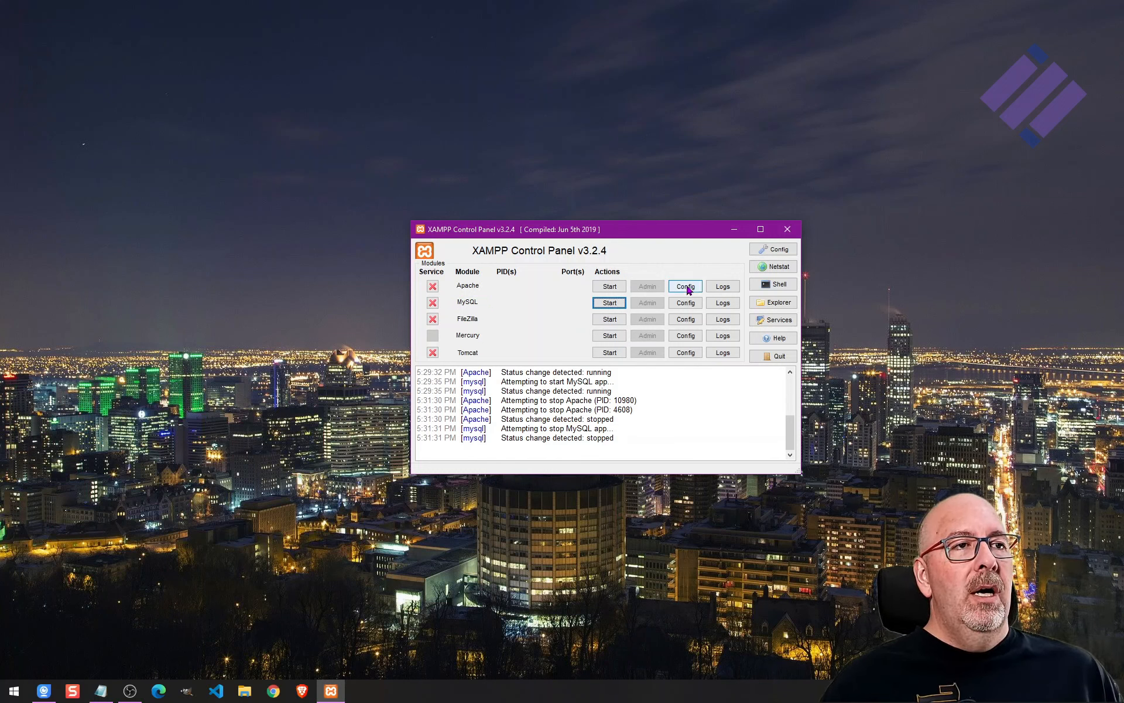
Open File Explorer maximized, browse into C:\xampp to select the htdocs folder, and return to the C: drive.
click(249, 695)
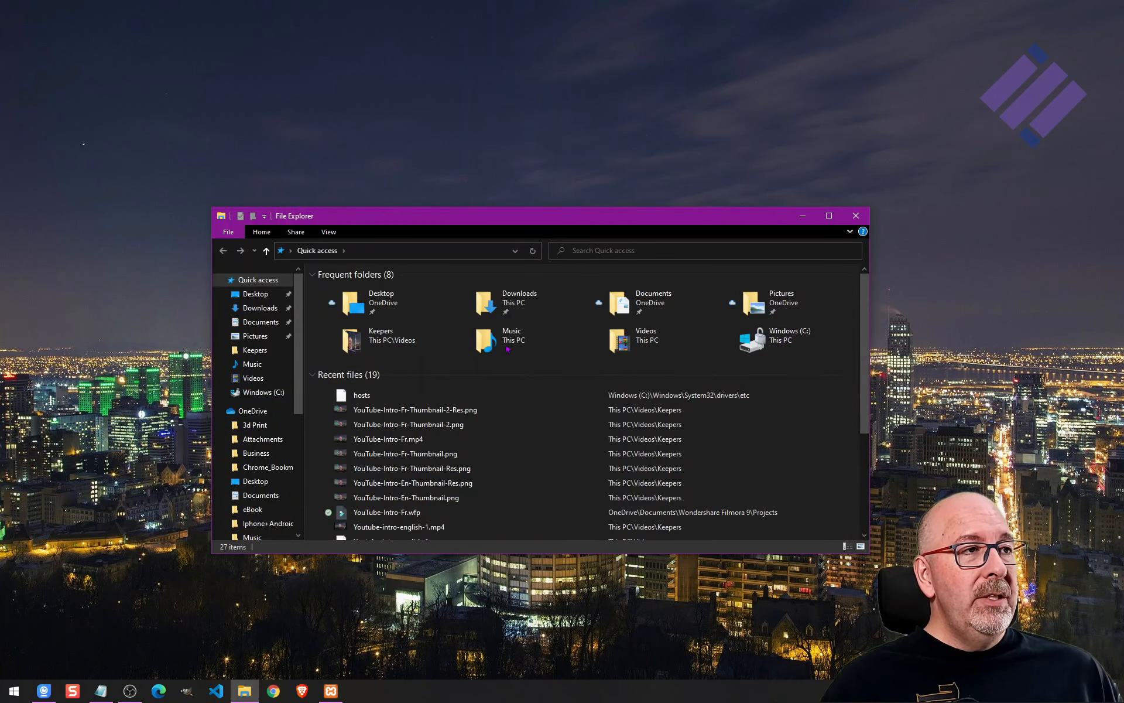
double_click(552, 220)
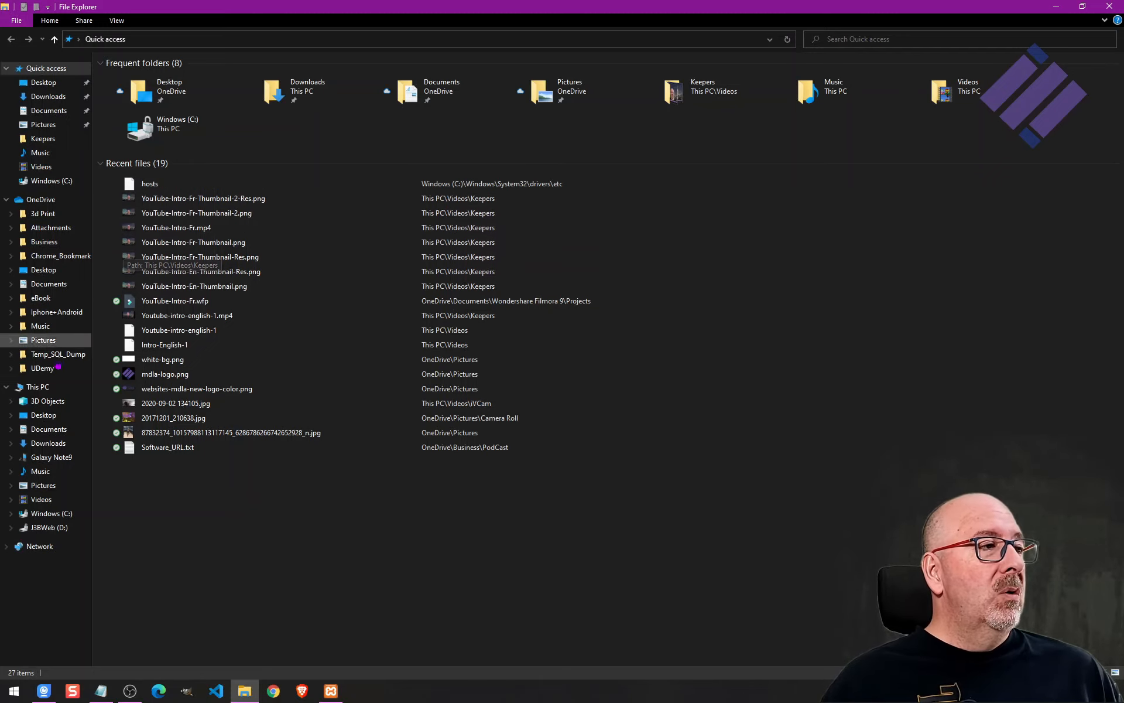
click(49, 513)
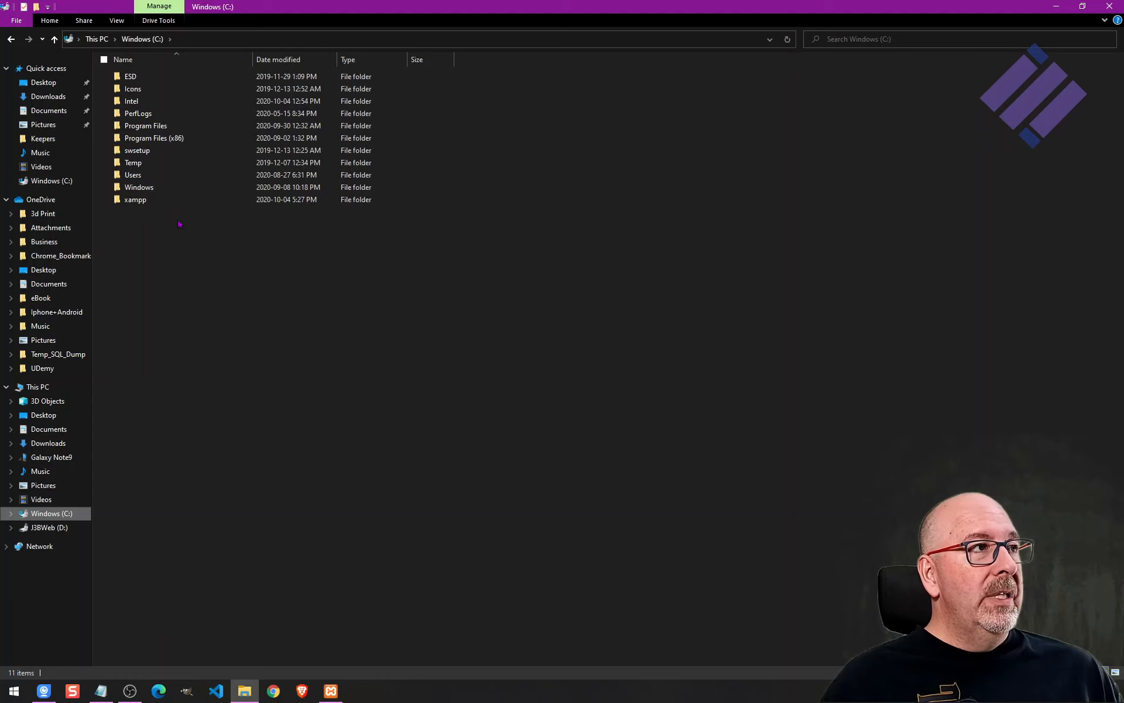
click(170, 200)
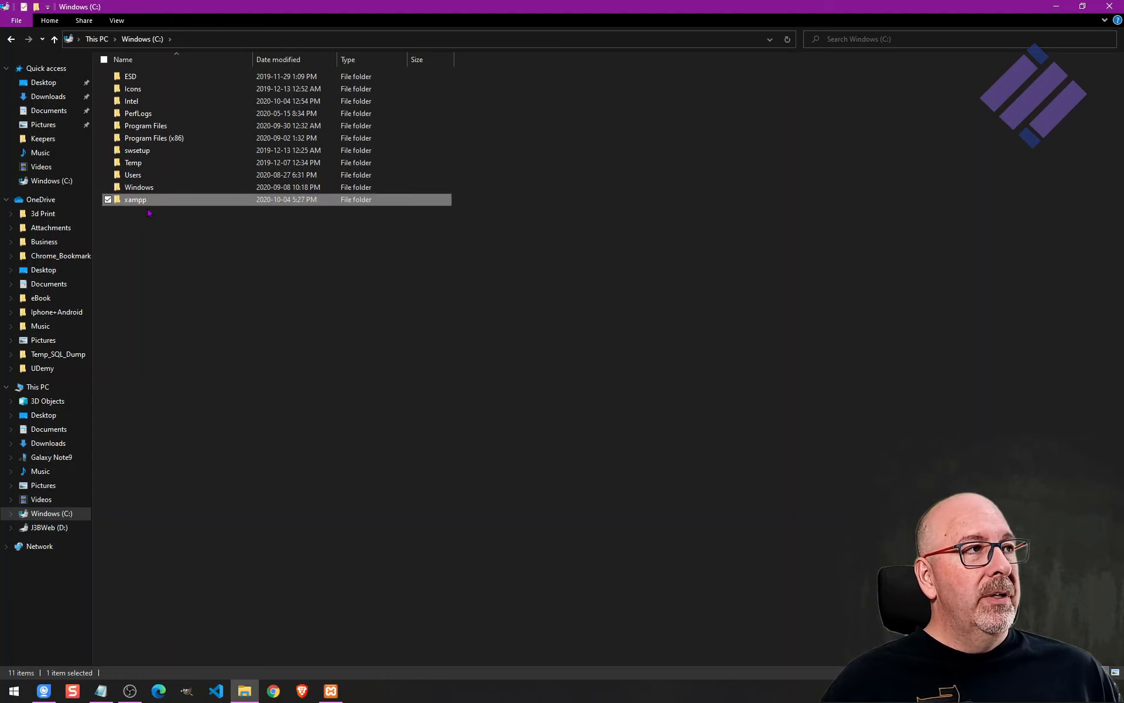
double_click(144, 201)
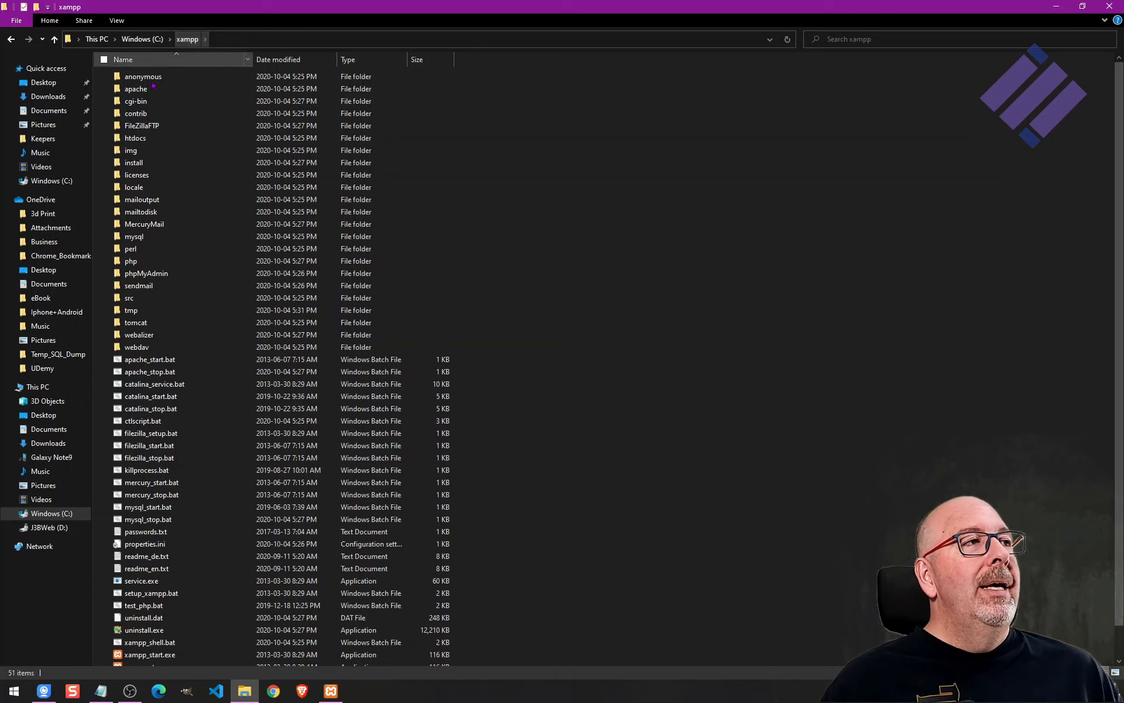
click(155, 141)
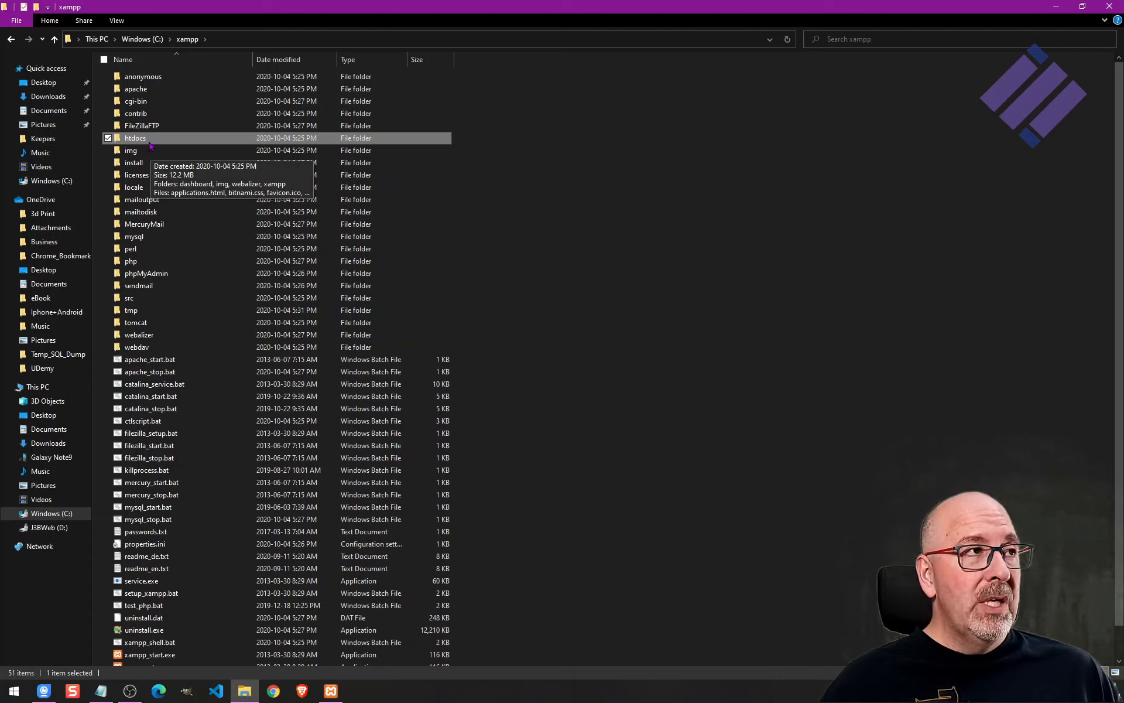
click(144, 39)
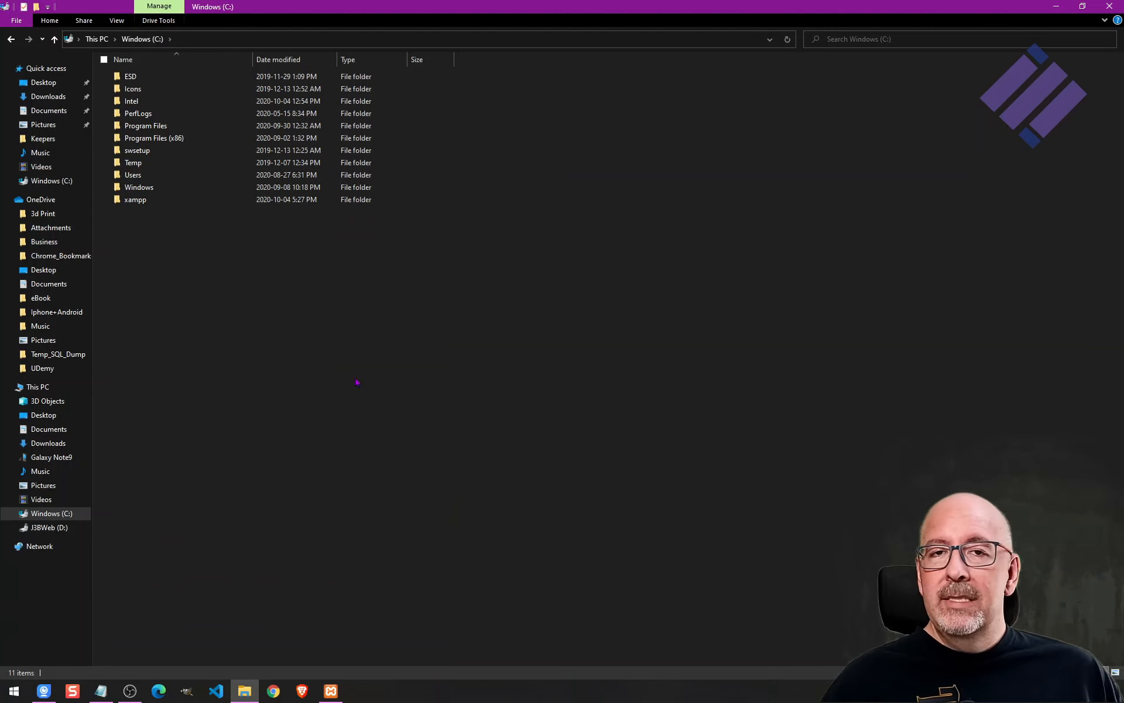
Create a new folder named www at the root of C: and open it.
right_click(206, 273)
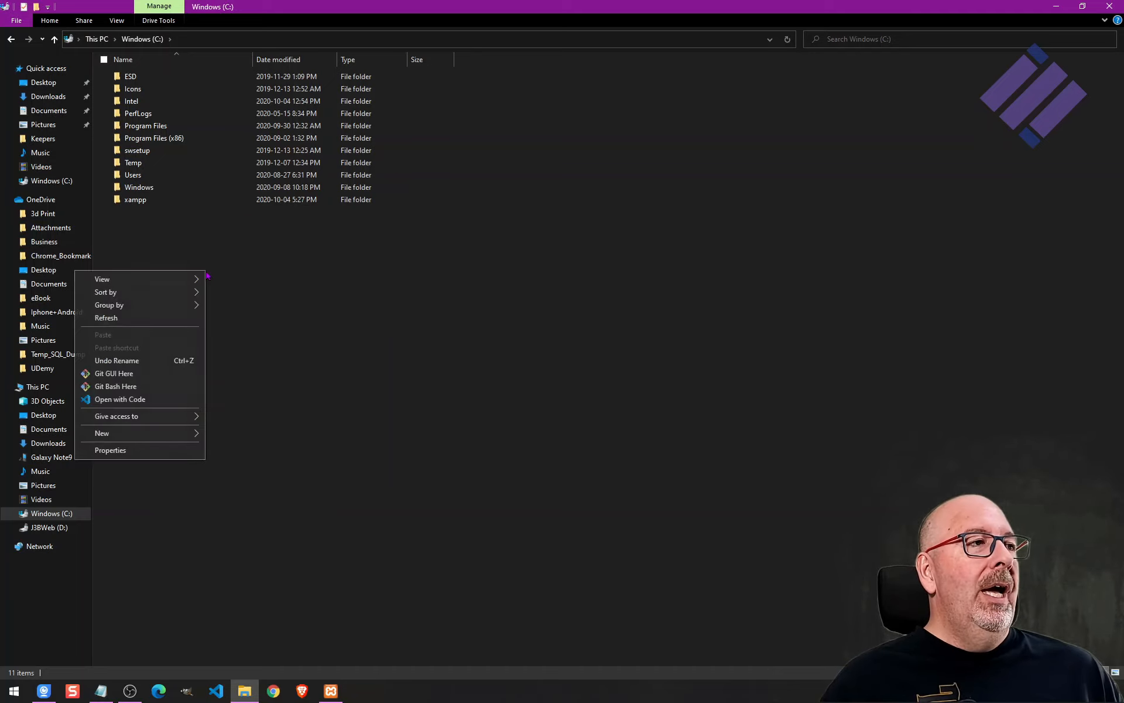
mouse_move(188, 433)
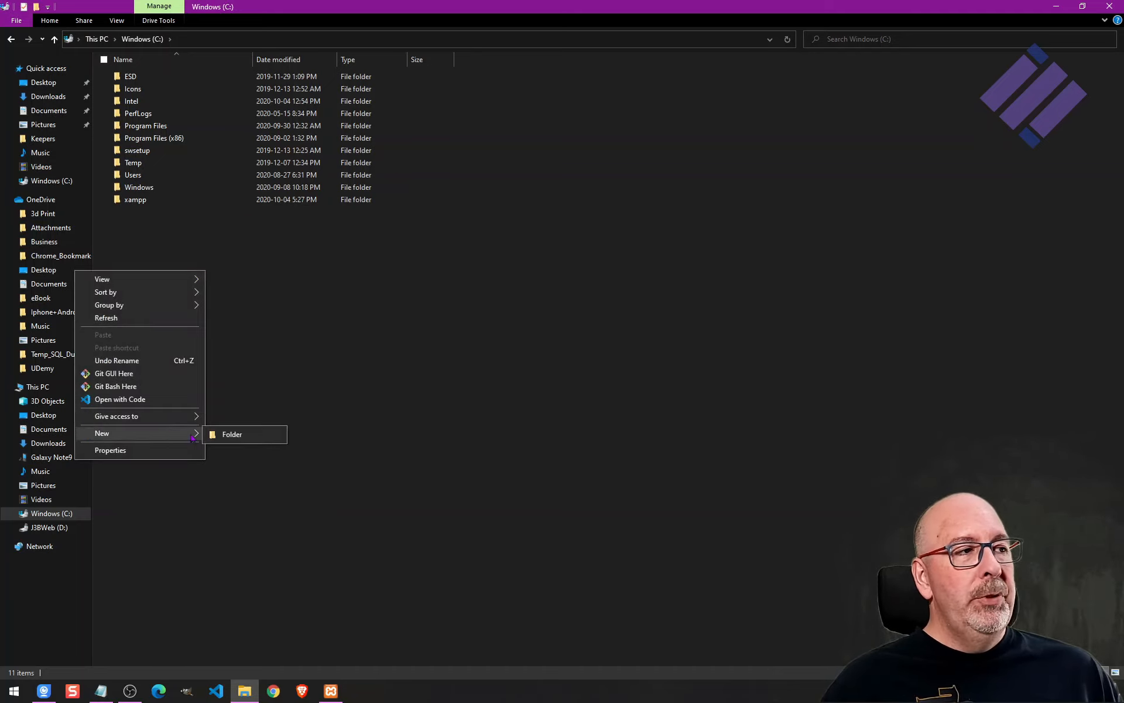
click(237, 434)
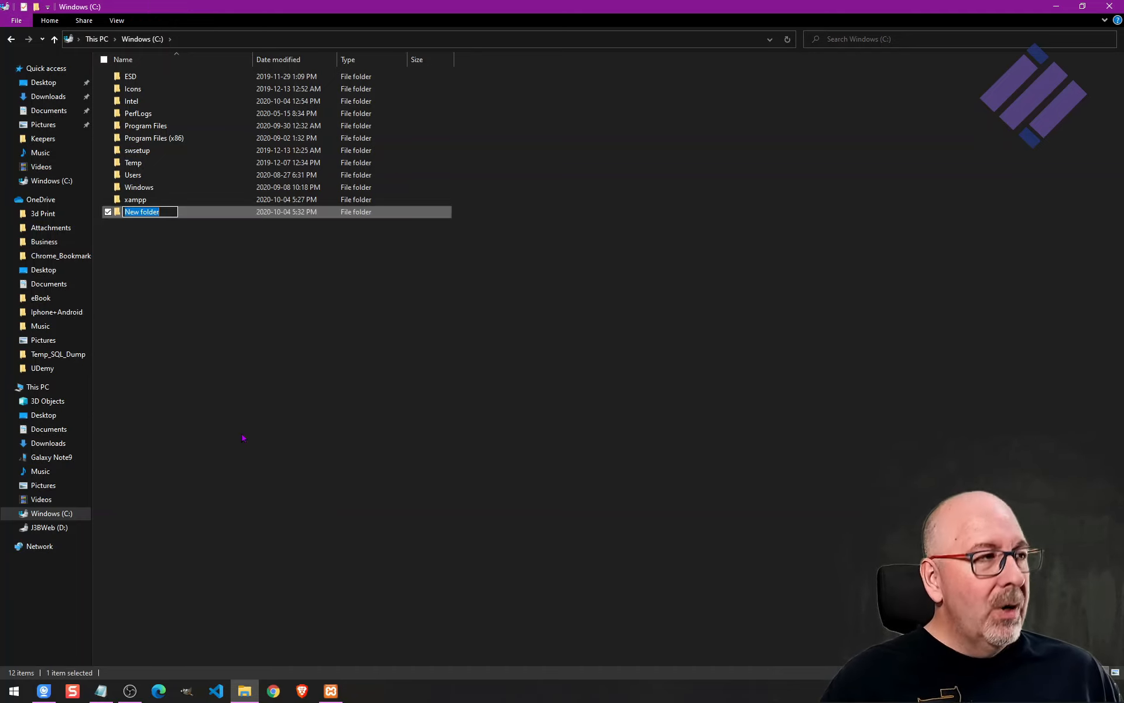
text(www)
key(Return)
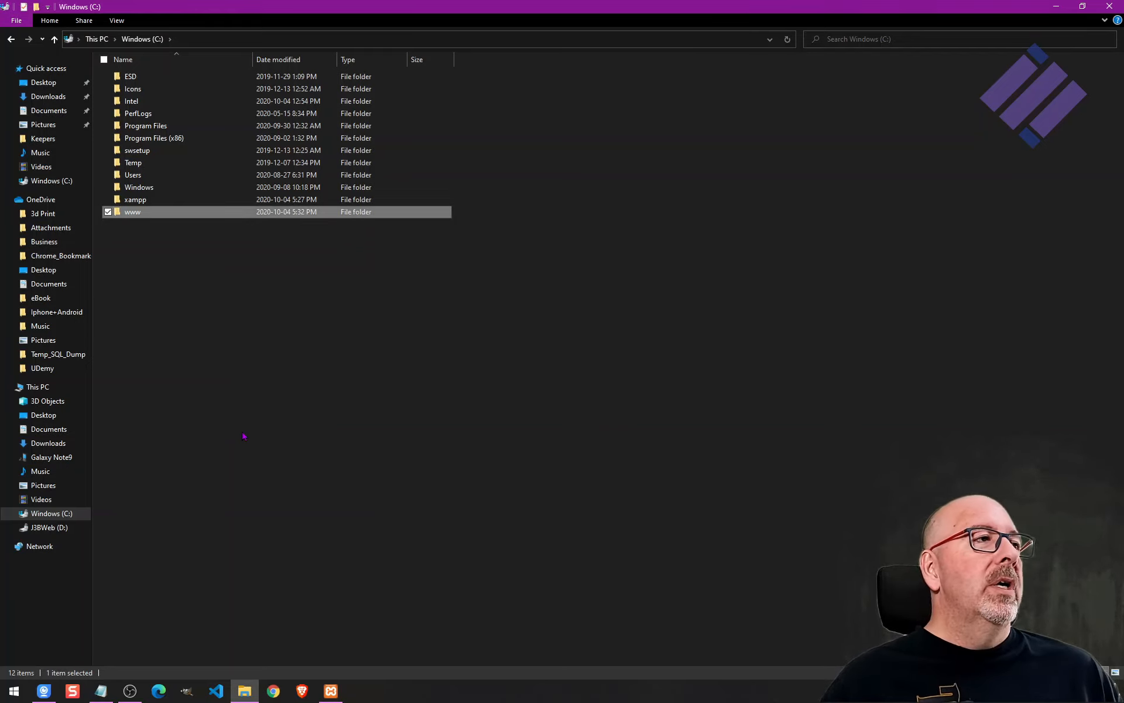
click(133, 212)
key(Return)
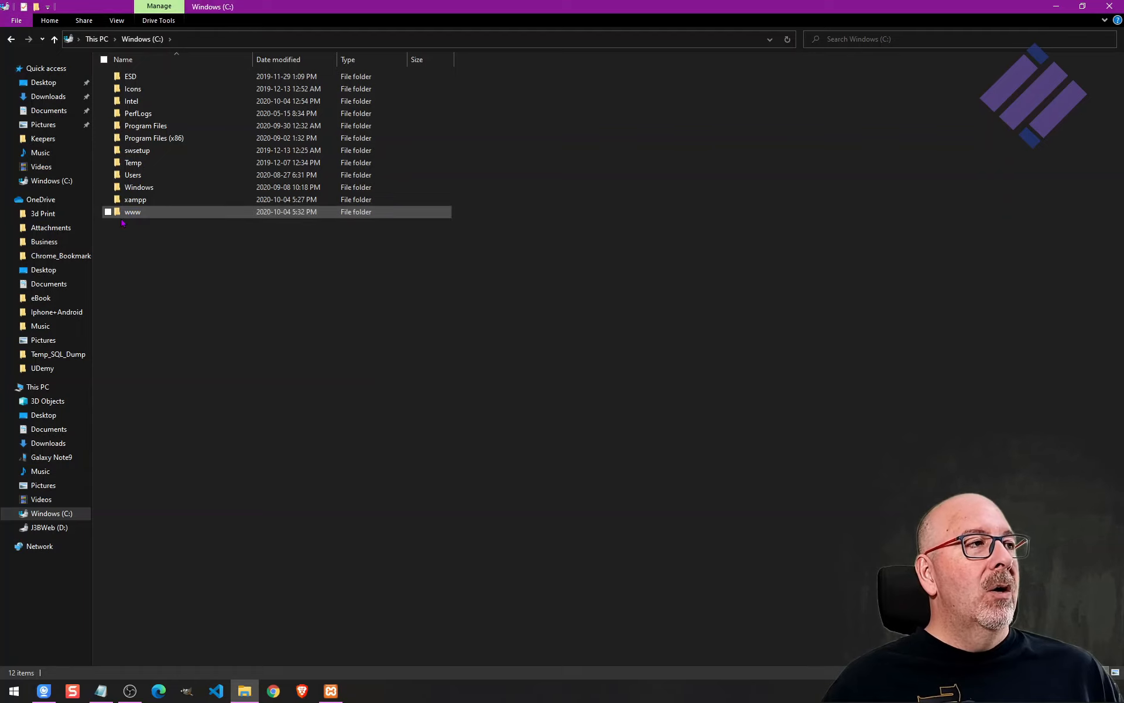
key(Return)
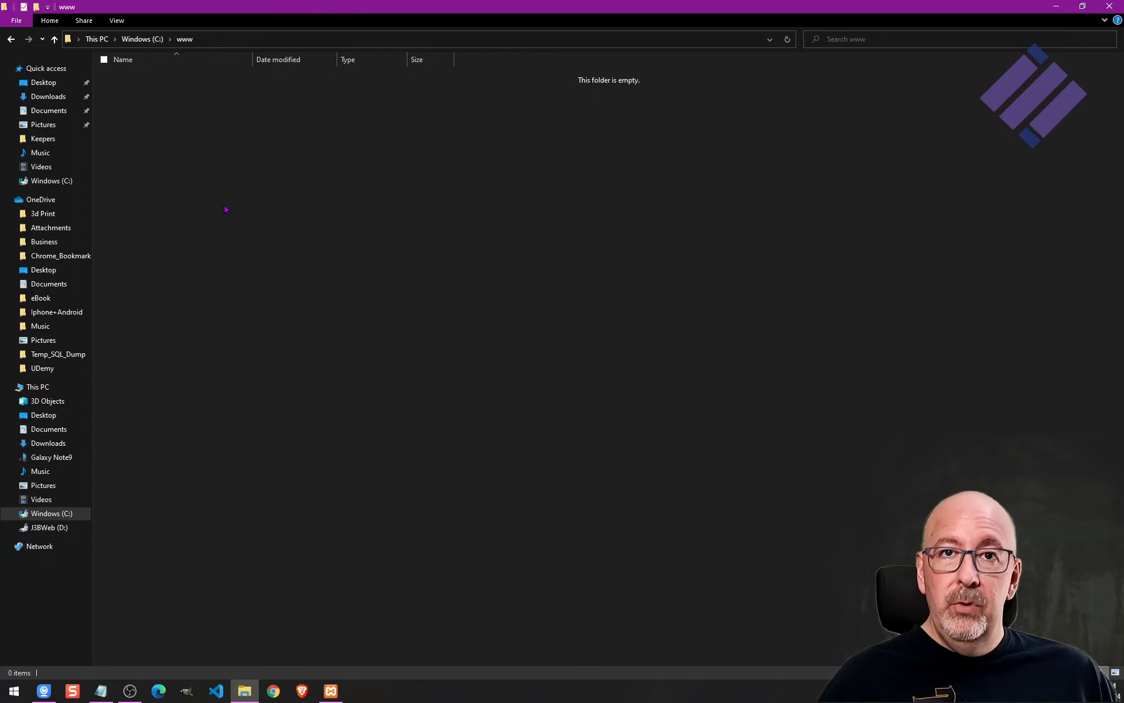
Minimize File Explorer and reposition the XAMPP Control Panel window.
click(1058, 7)
drag(679, 239, 667, 143)
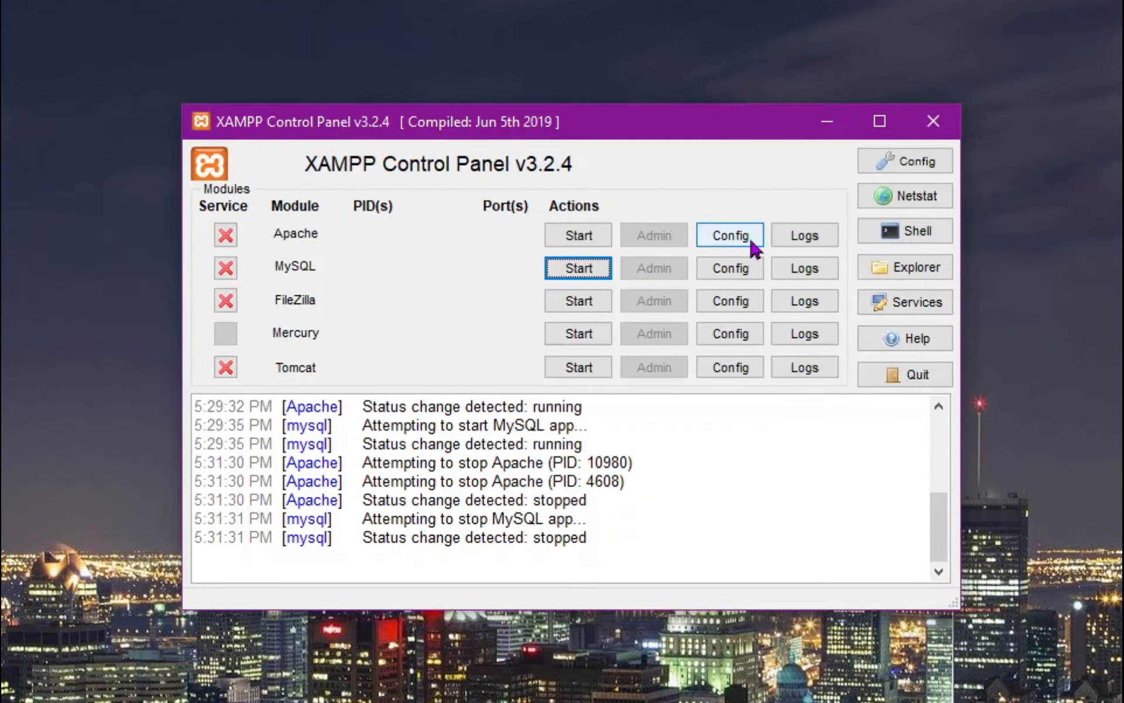
Open Apache's httpd.conf configuration file from the XAMPP Control Panel and maximize the Notepad window.
click(742, 241)
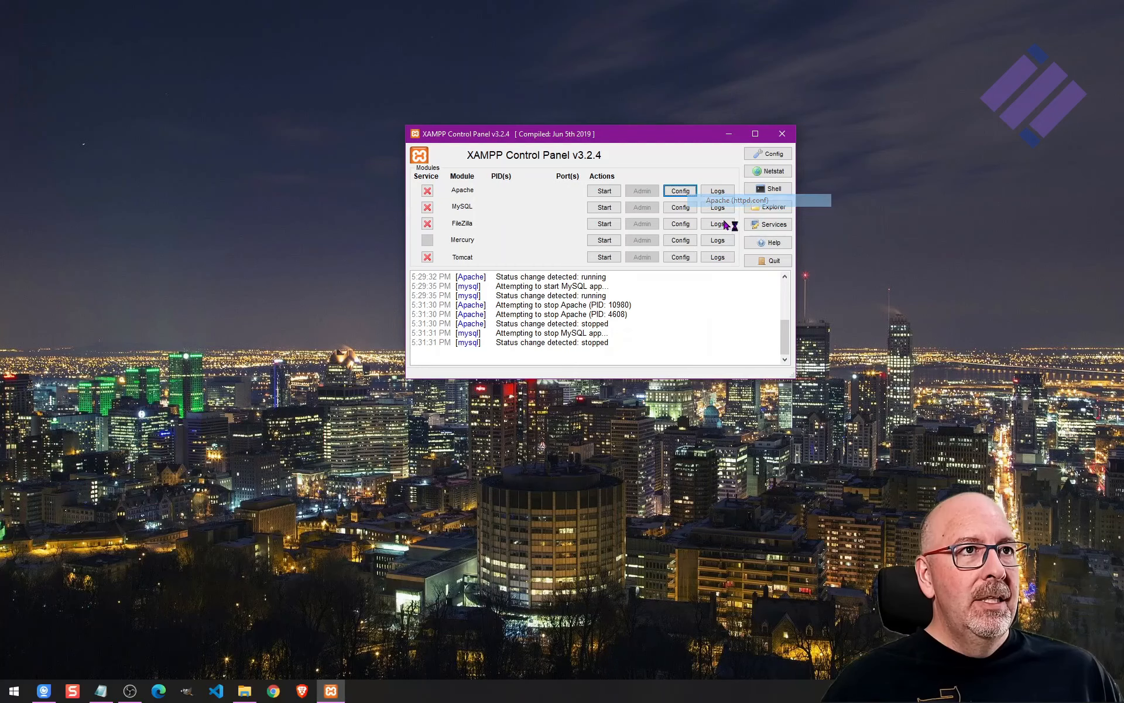
click(852, 256)
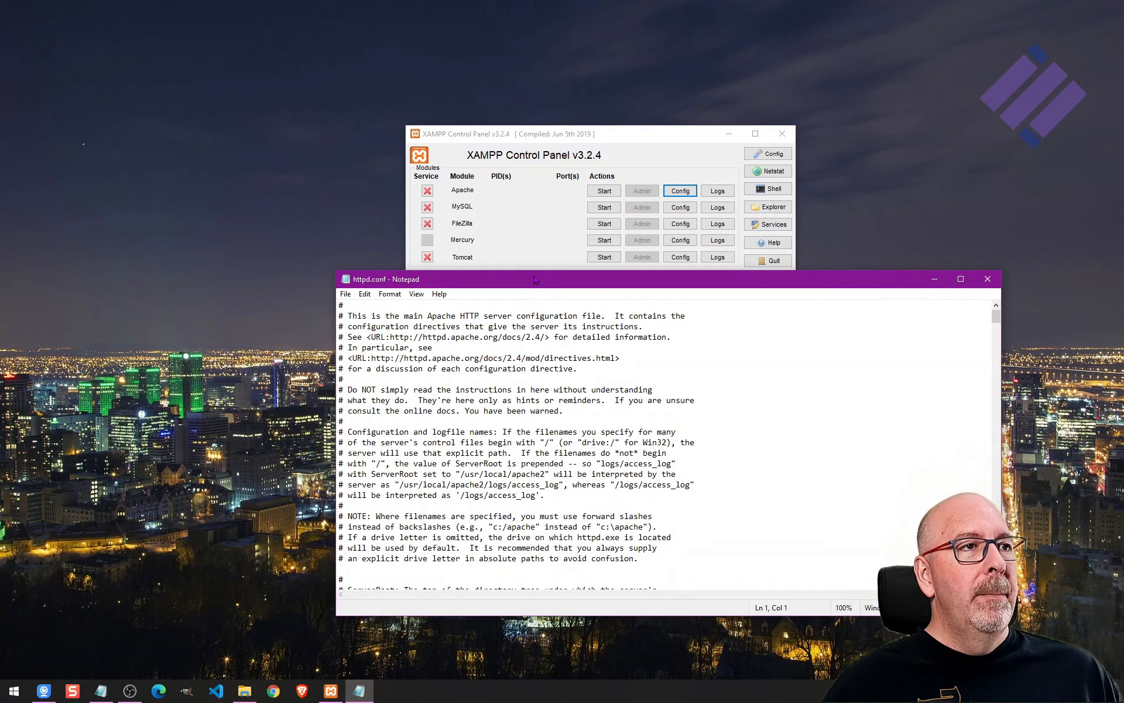
drag(600, 288, 594, 137)
click(955, 129)
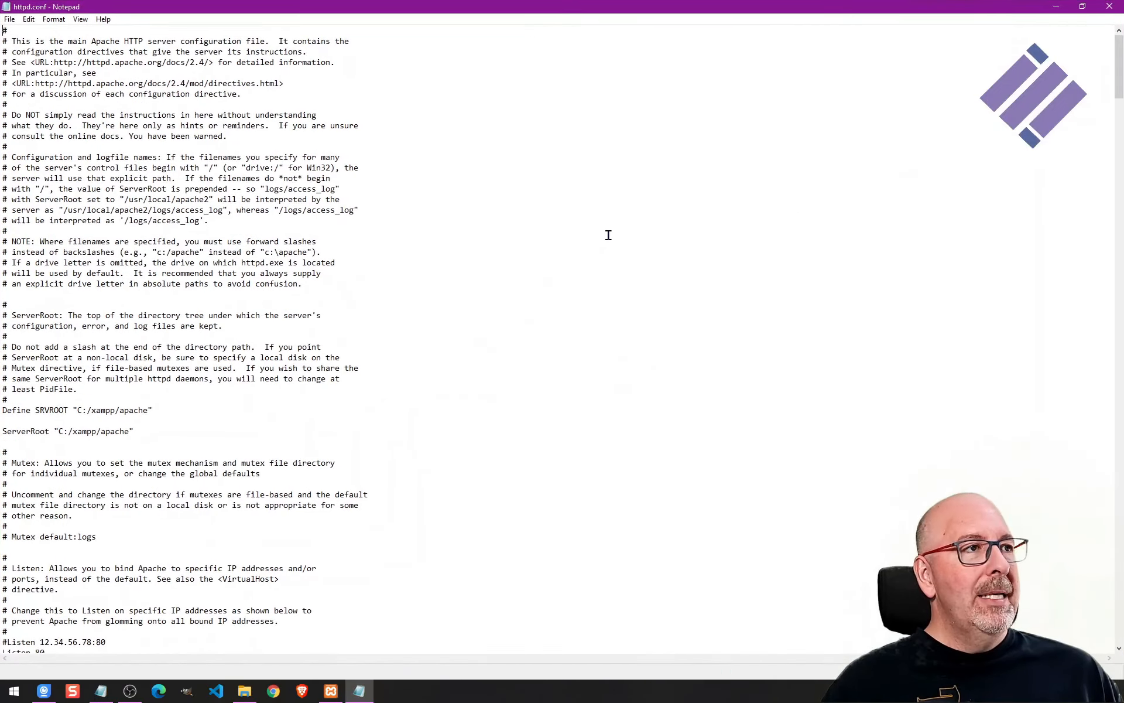
Locate the DocumentRoot directive in httpd.conf and change its path to "C:/www".
scroll(437, 241, down, 6)
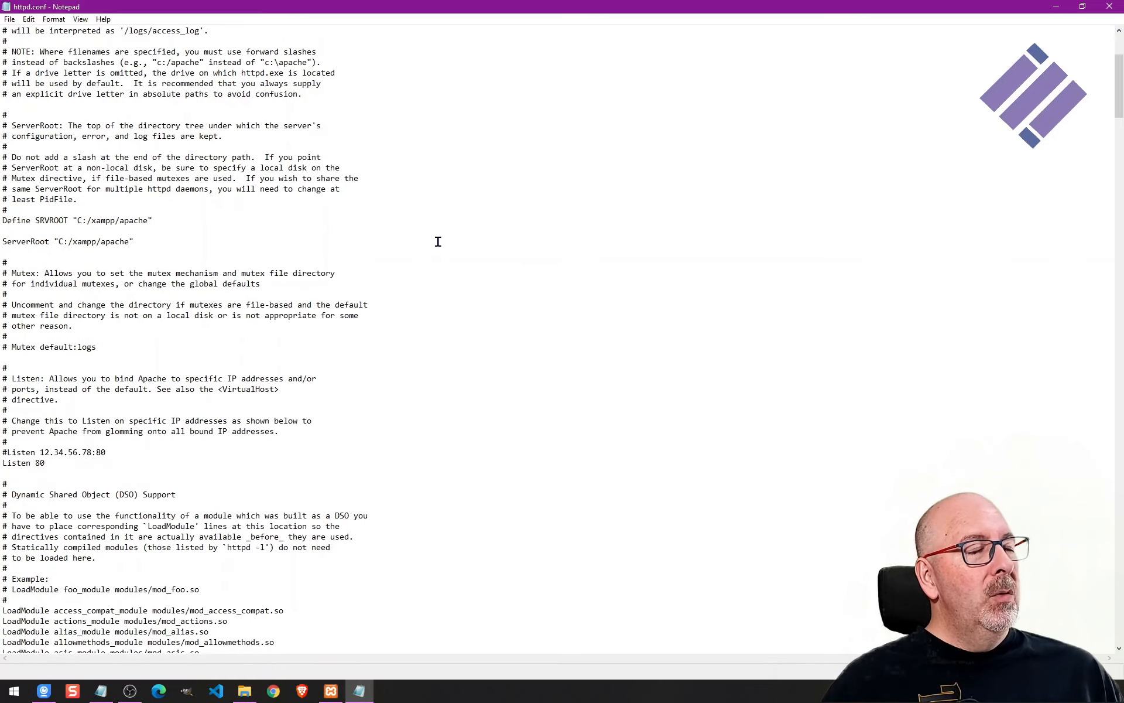
scroll(864, 211, down, 5)
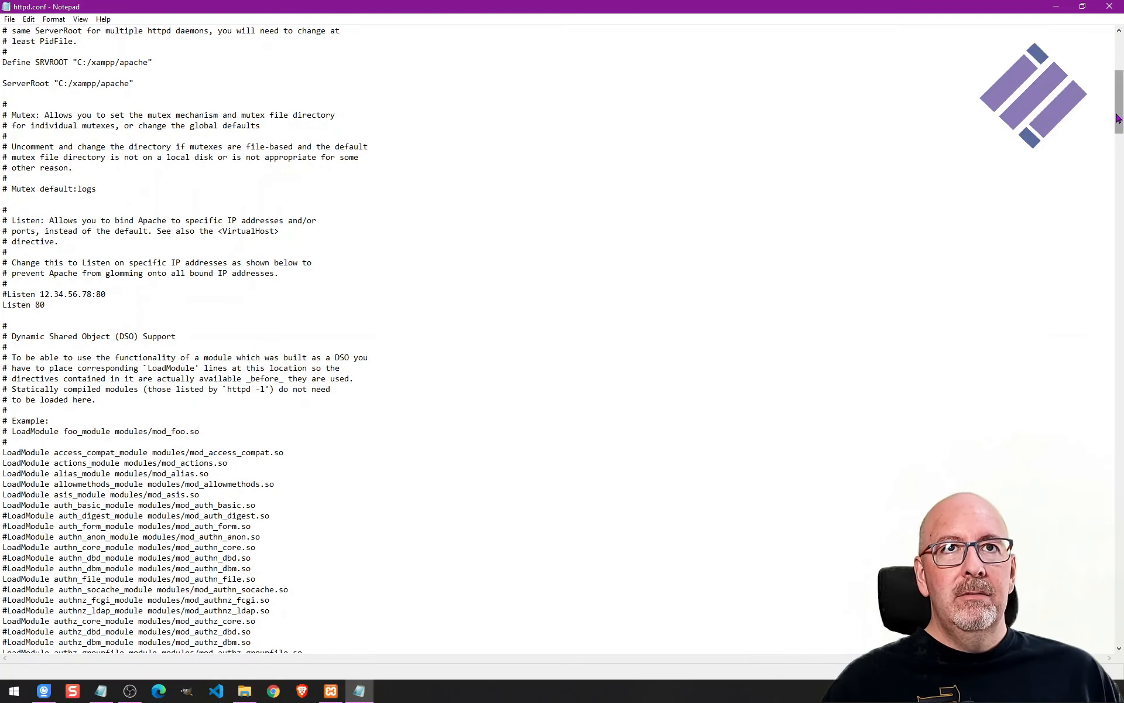
drag(1115, 123, 1113, 320)
scroll(407, 319, down, 3)
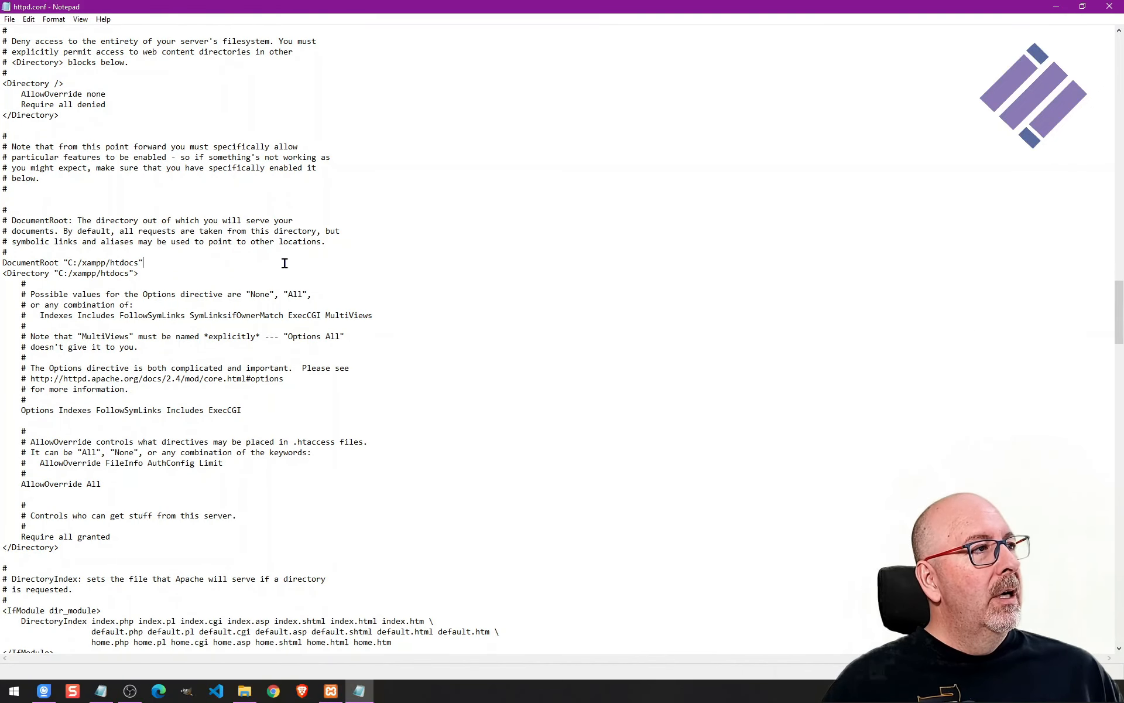
key(shift+Down)
key(shift+Down)
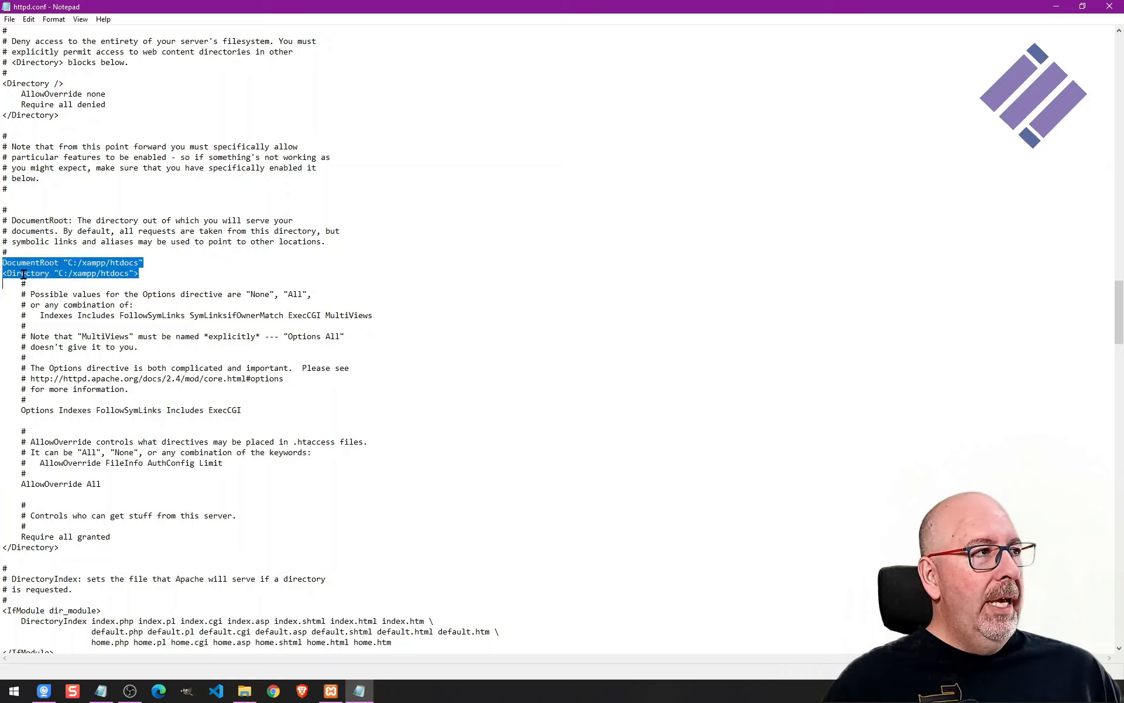
click(119, 290)
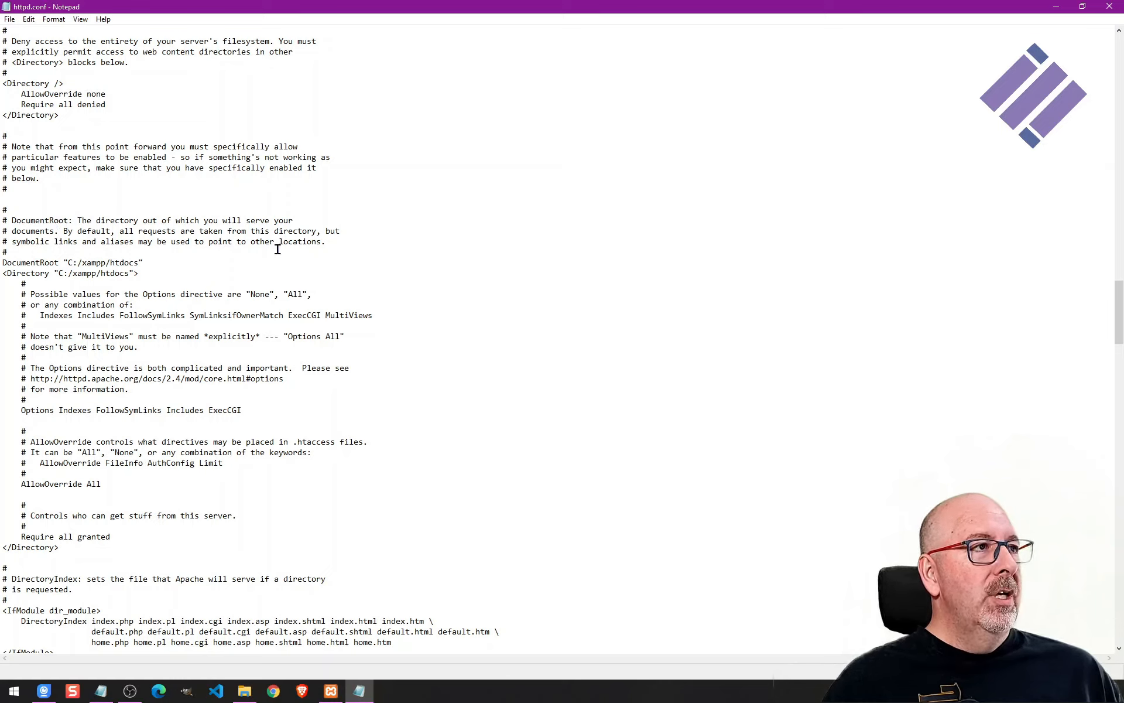
double_click(28, 229)
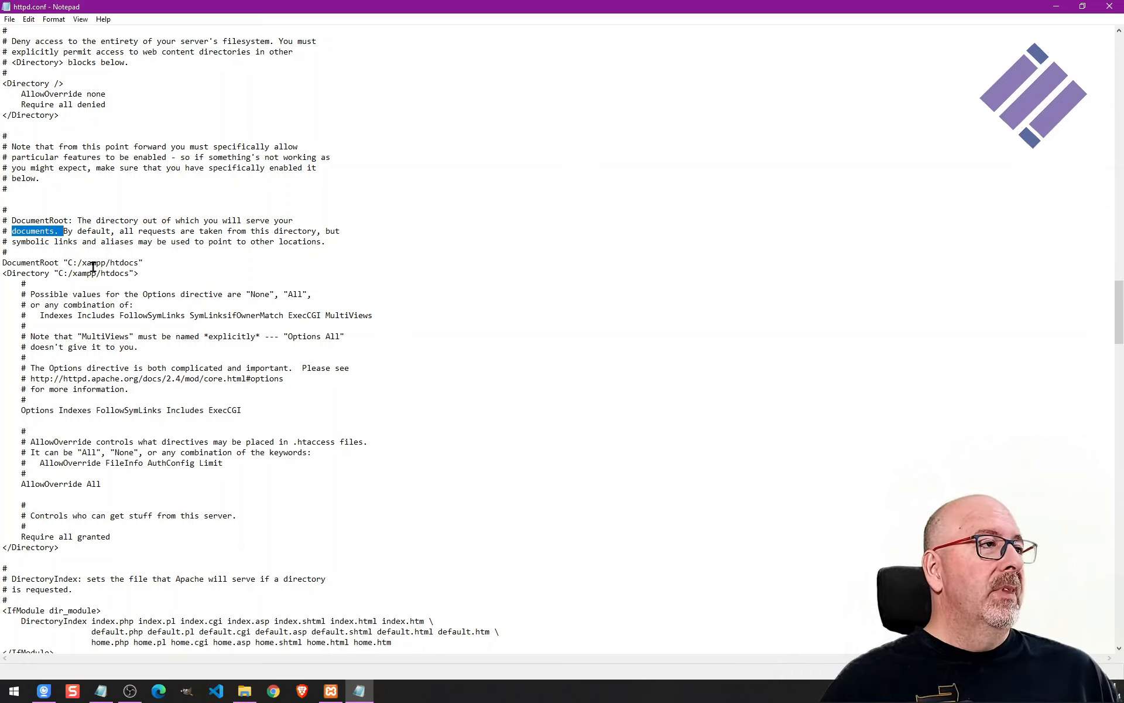
drag(65, 262, 143, 264)
click(384, 361)
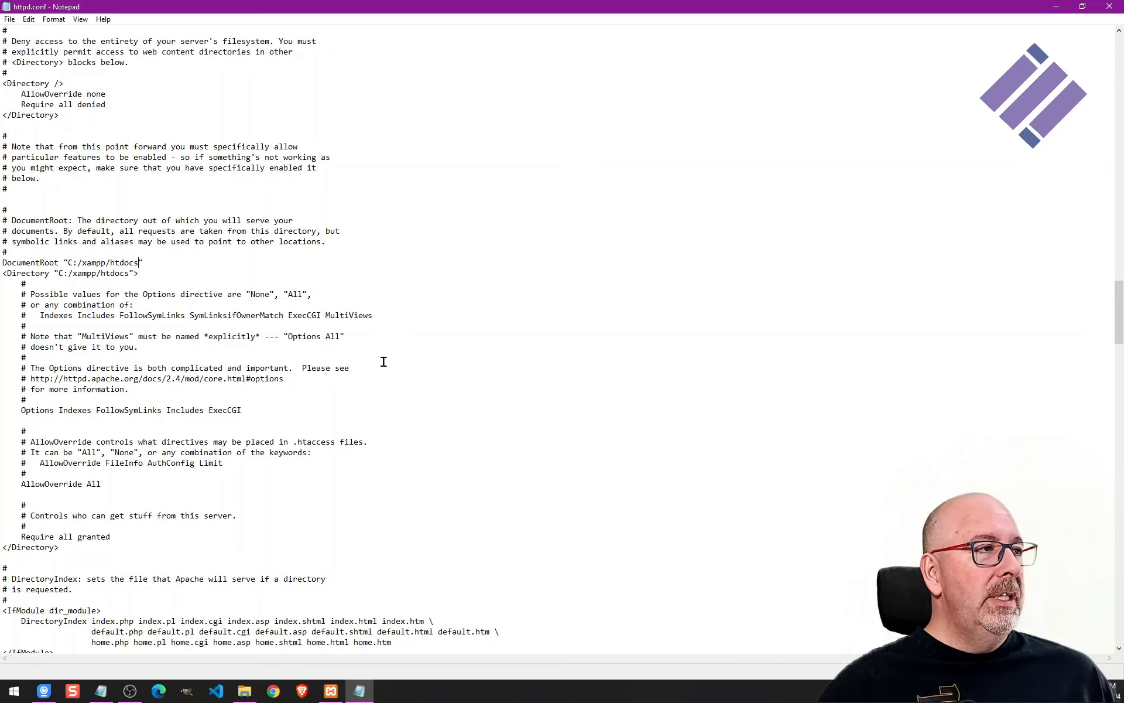
key(shift+End)
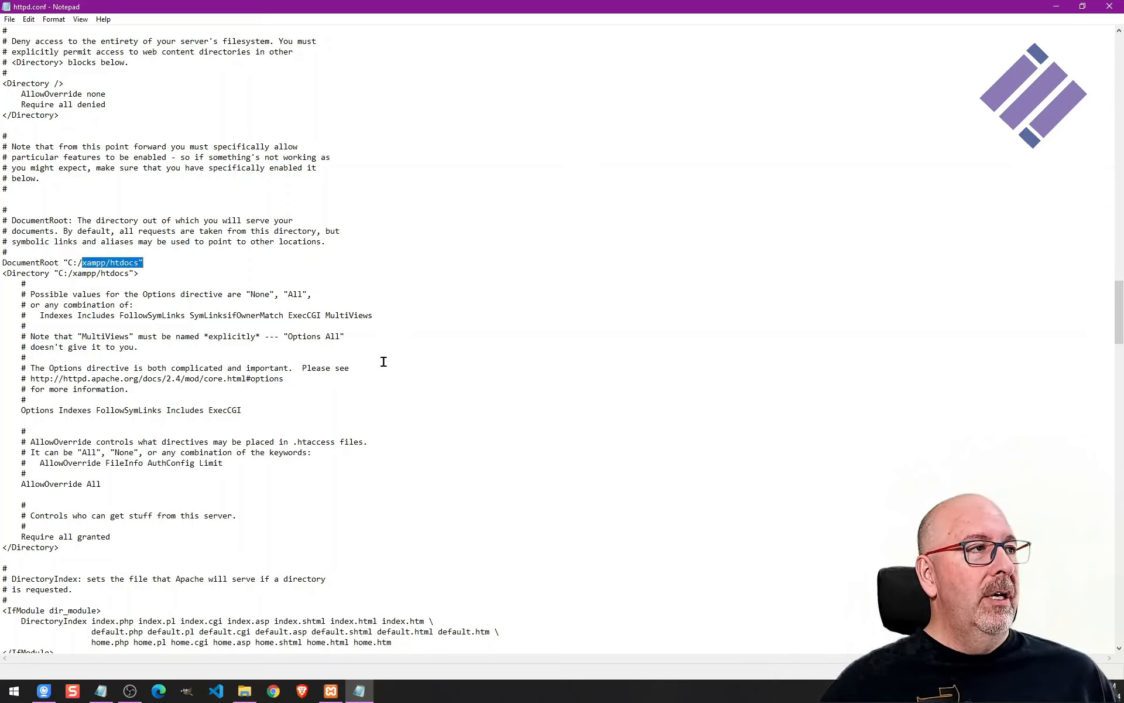
key(shift+Left)
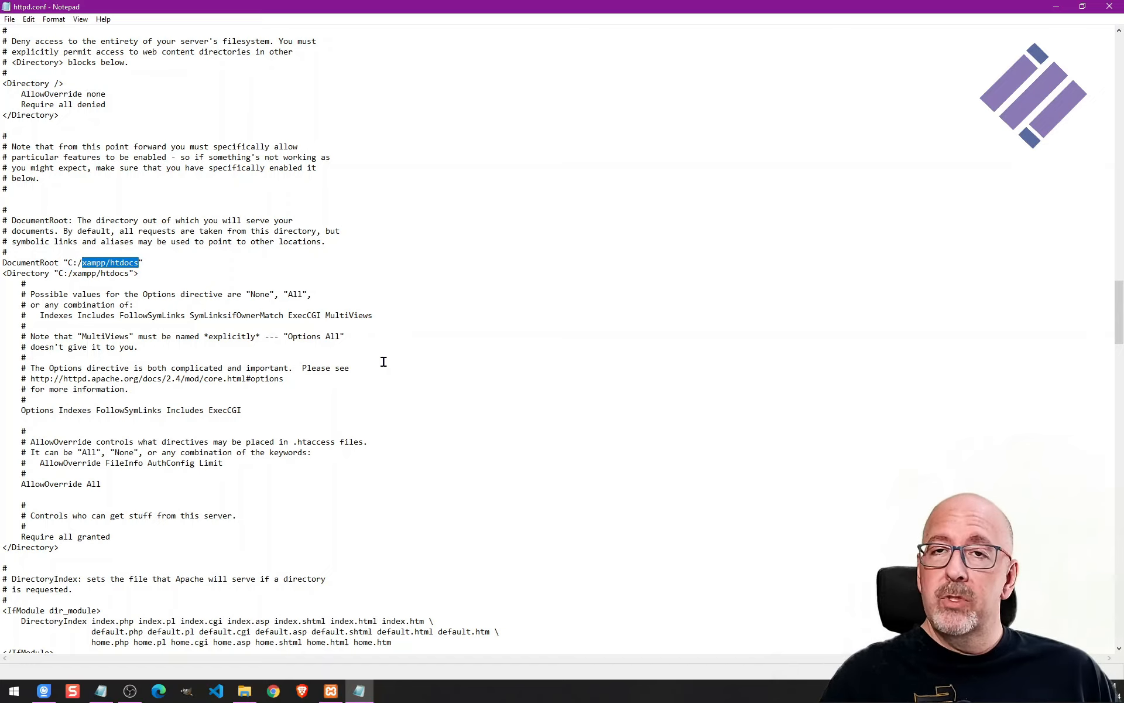
text(www)
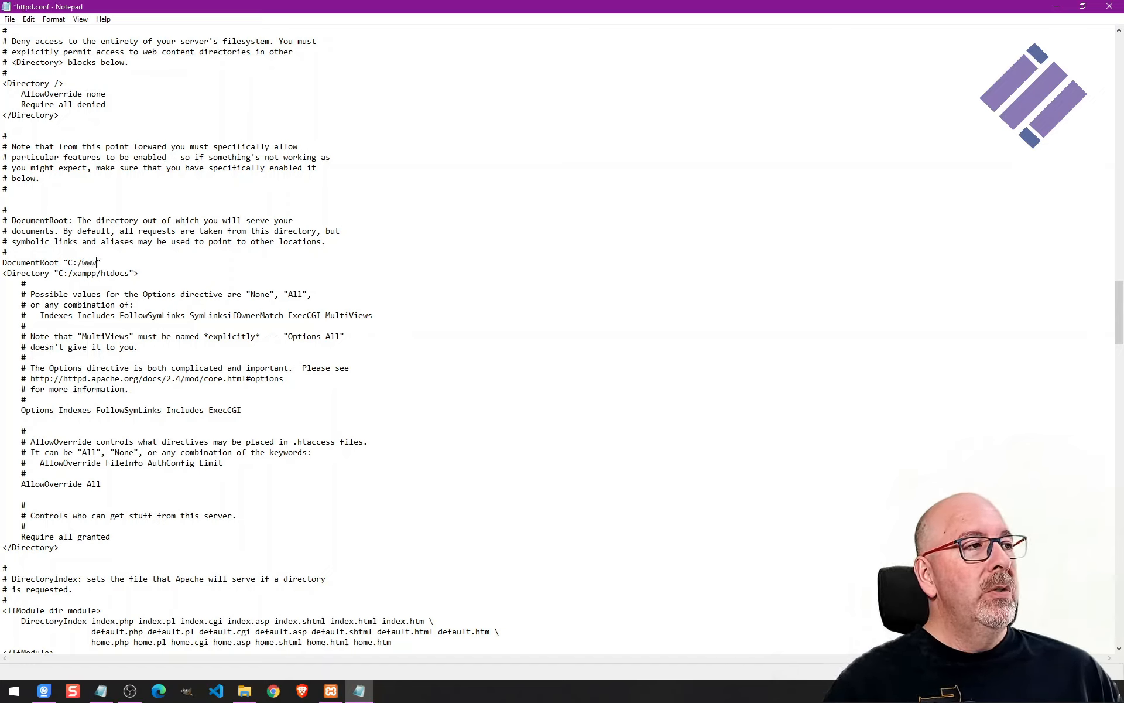
Change the path of the Directory block below it to "C:/www".
key(Down)
key(Left)
key(shift+End)
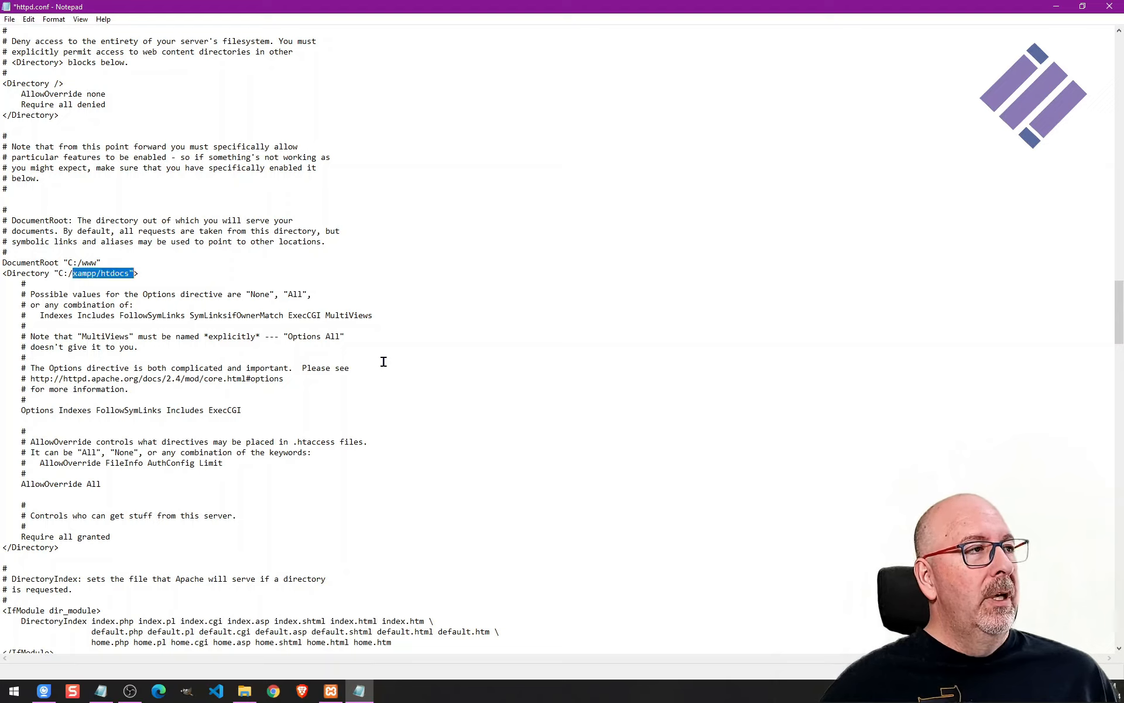
key(shift+Left)
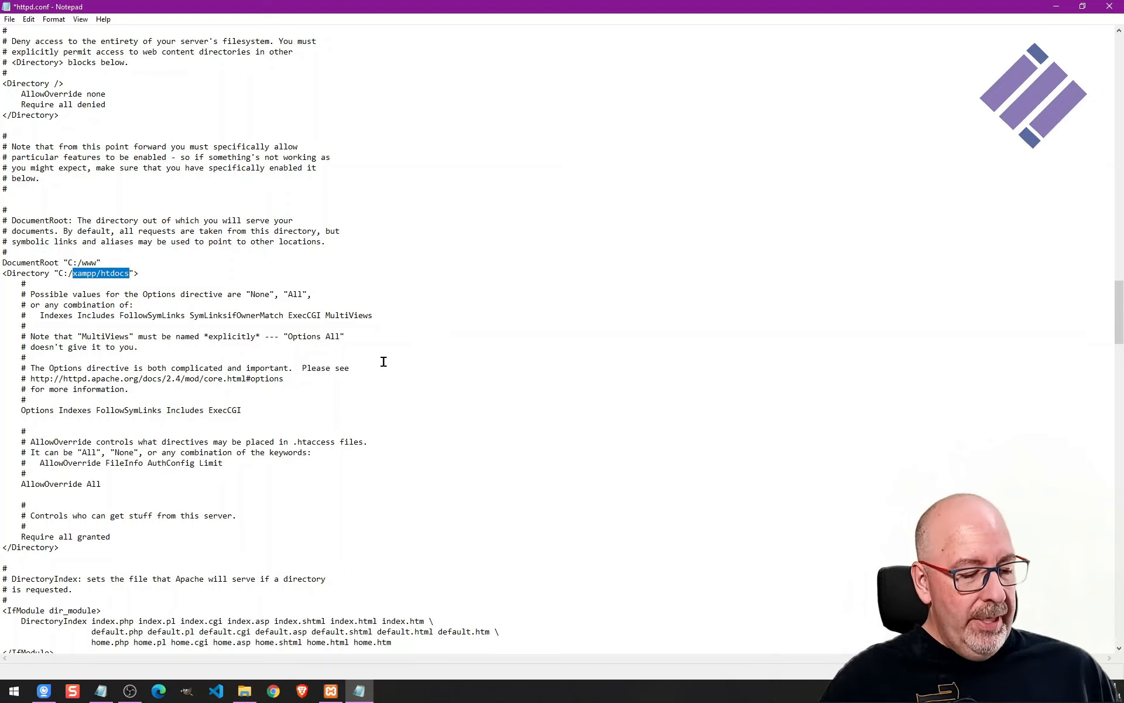
text(www)
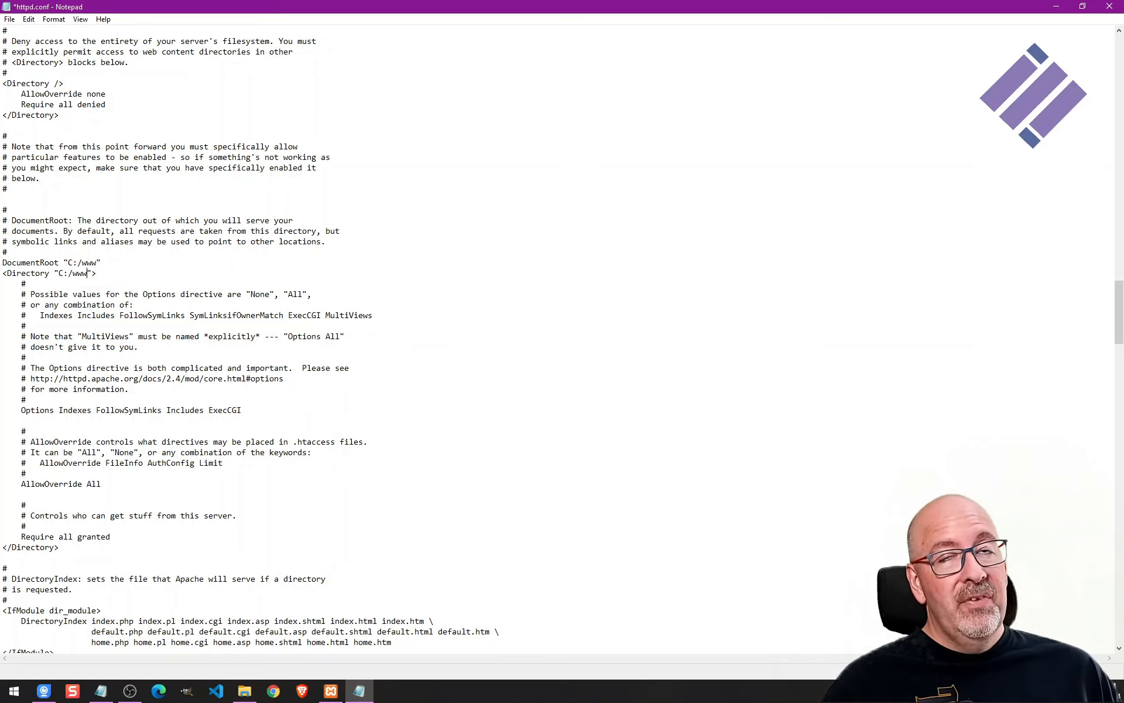
Save httpd.conf and close Notepad.
click(10, 20)
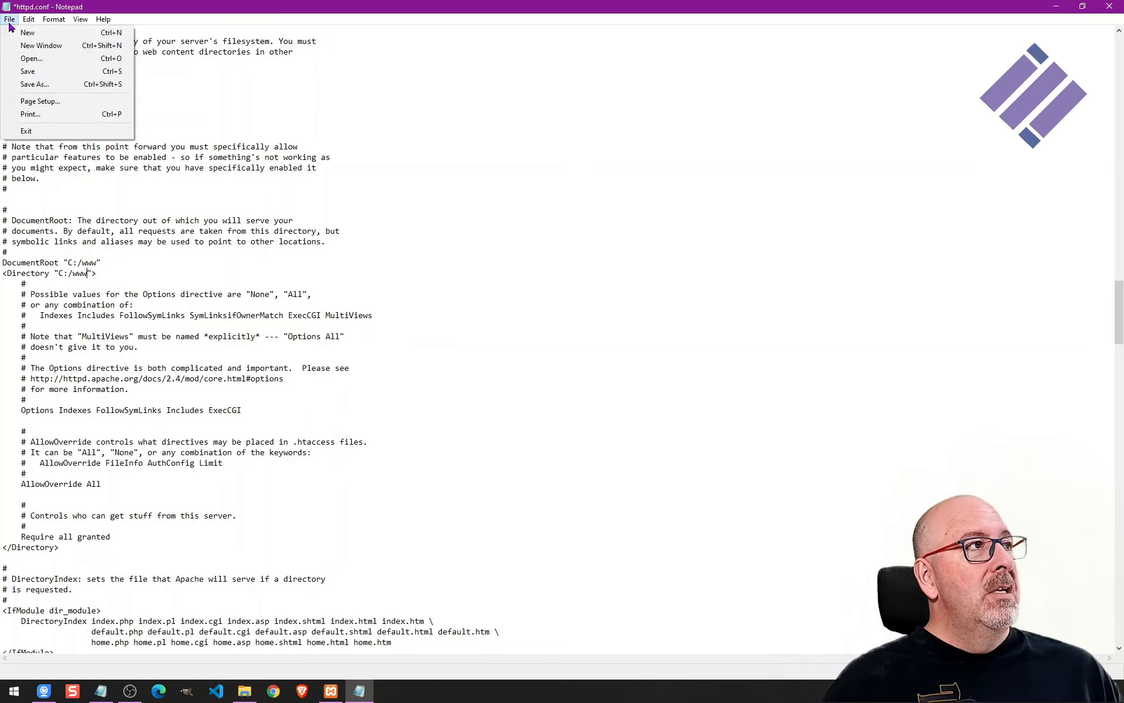
click(29, 71)
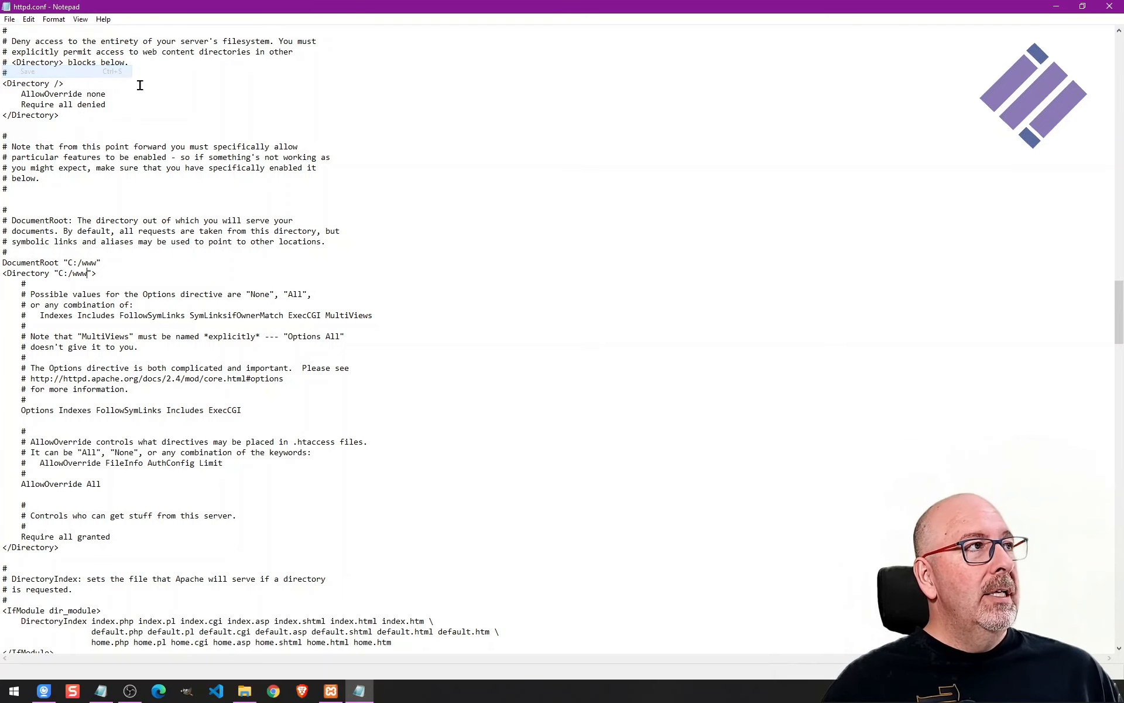
click(1110, 8)
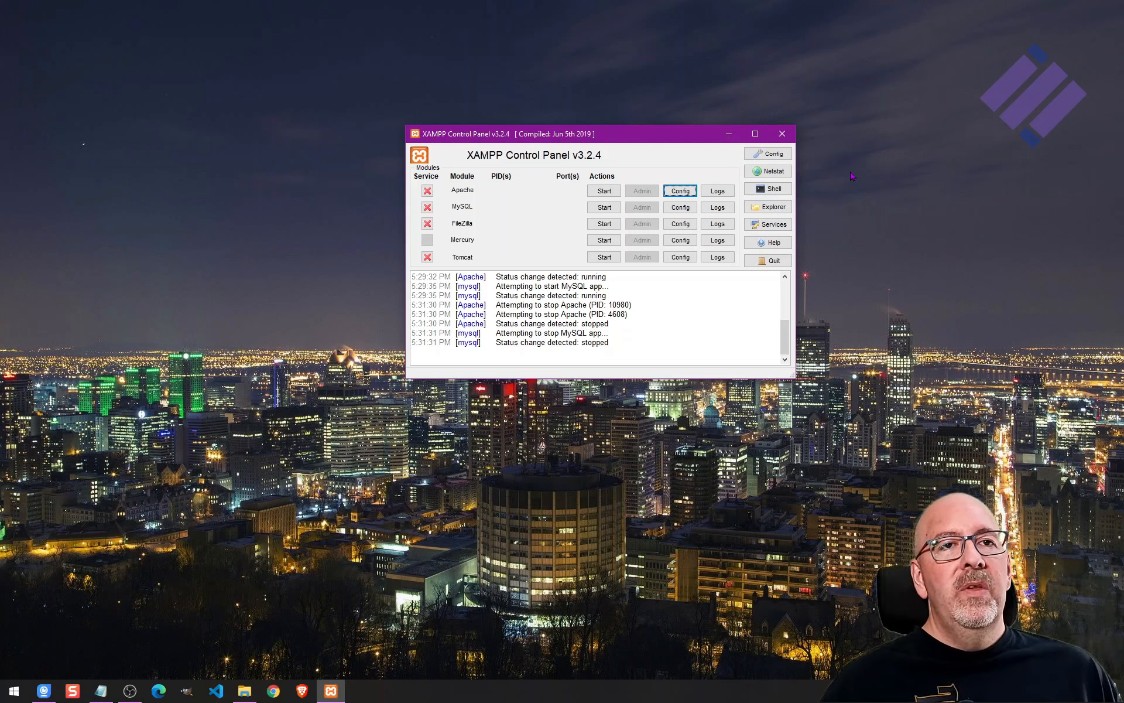
Open the PHP php.ini configuration file from the XAMPP Control Panel and maximize the Notepad window.
click(691, 192)
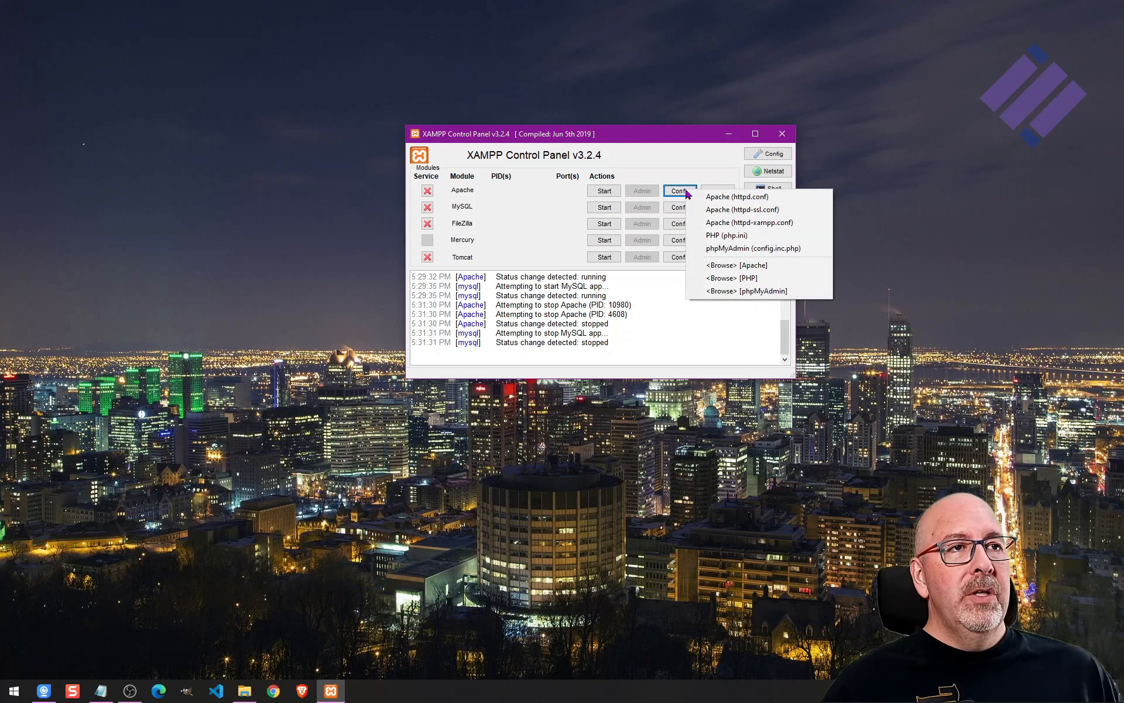
click(737, 237)
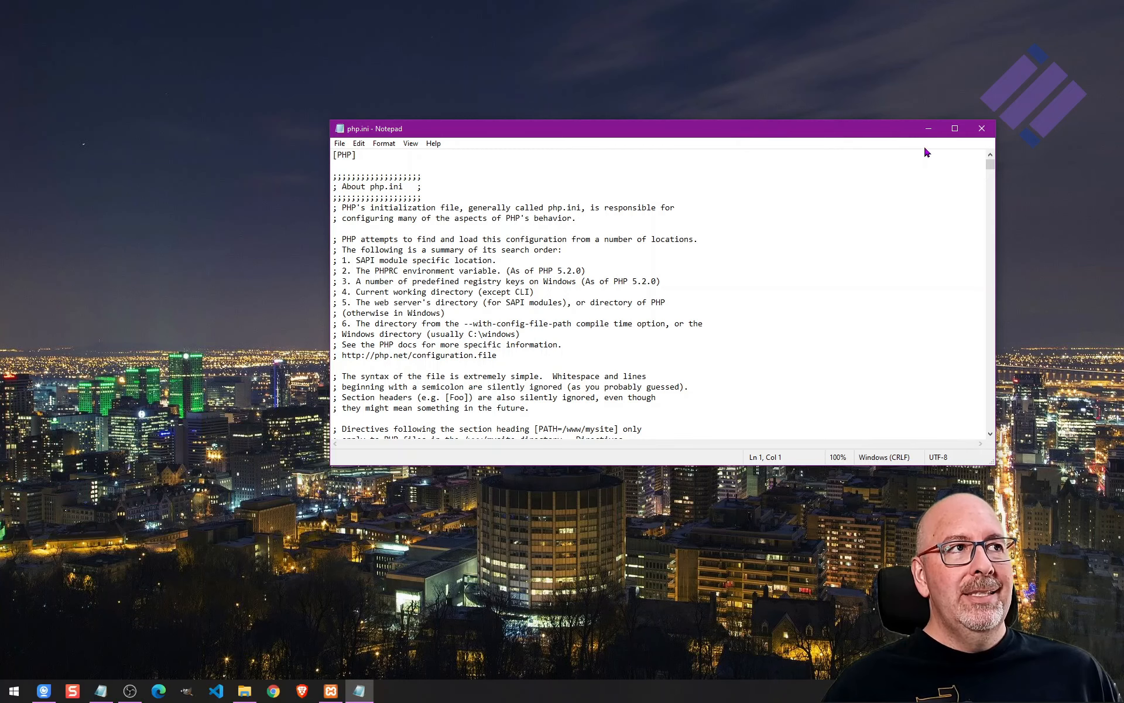
click(954, 131)
click(359, 48)
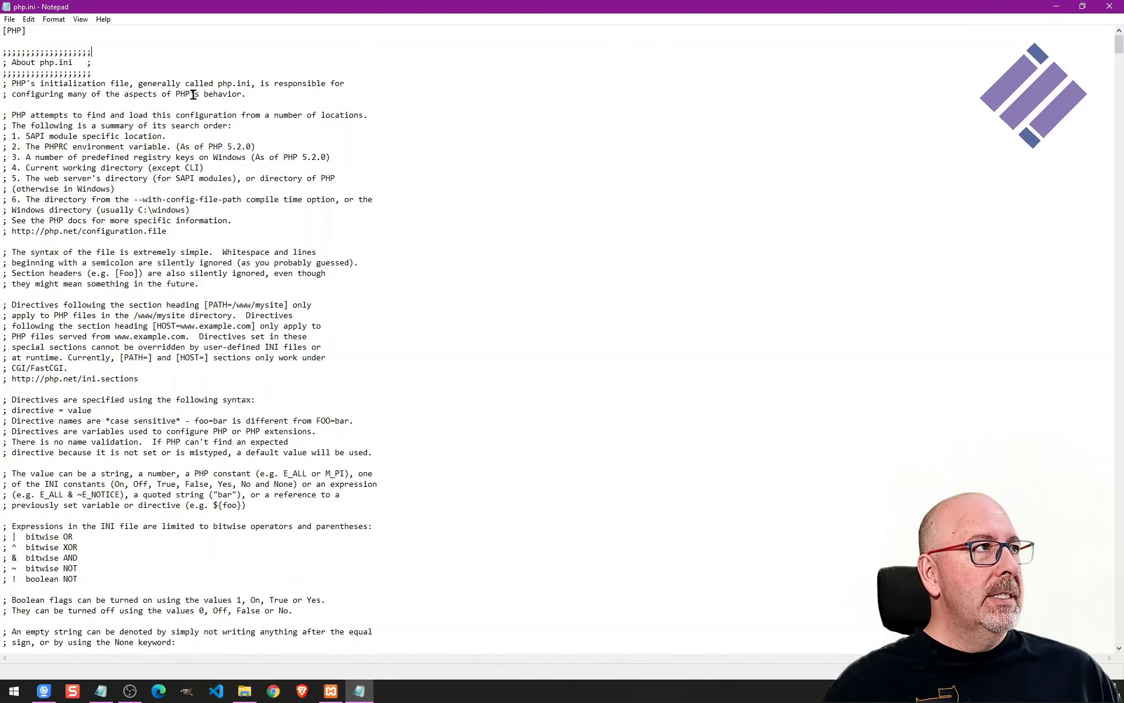
Search php.ini for max_exec and set max_execution_time to 600.
click(30, 19)
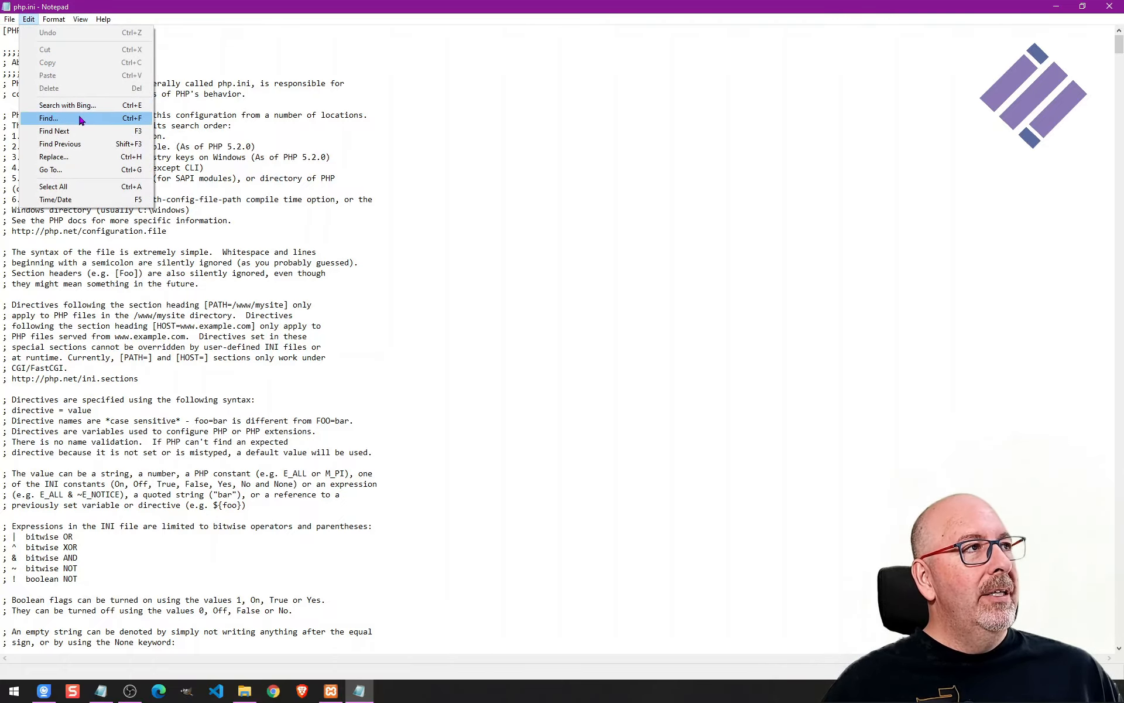
click(130, 118)
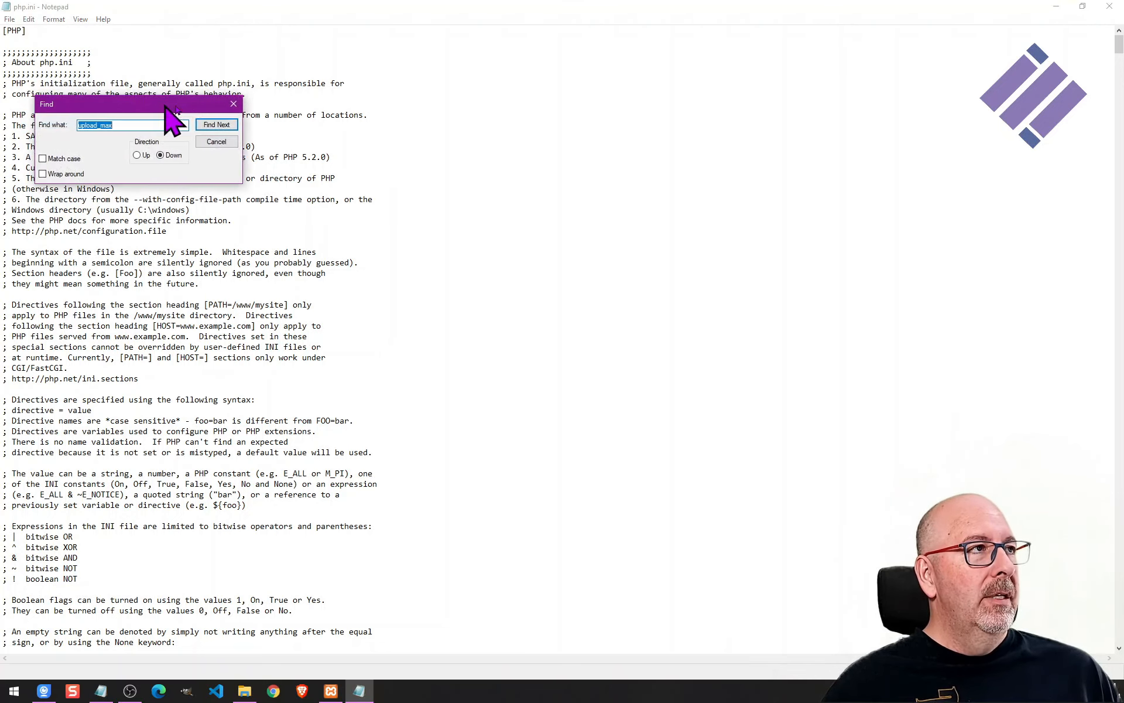
drag(227, 100, 604, 134)
key(BackSpace)
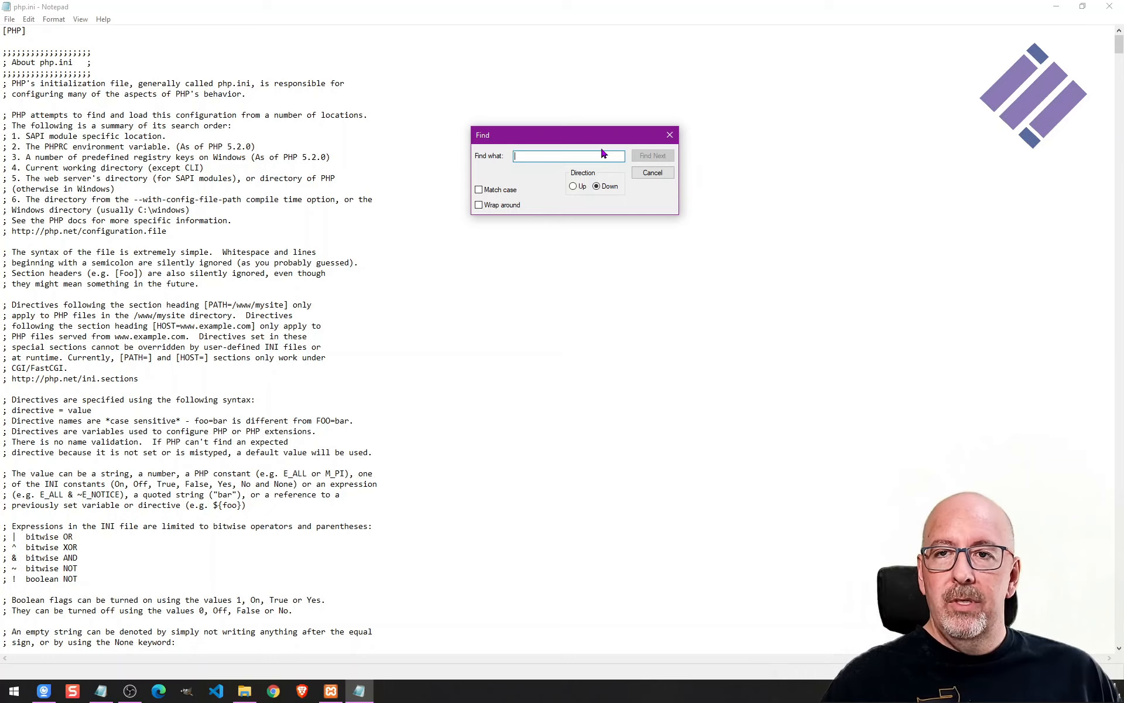
text(ma)
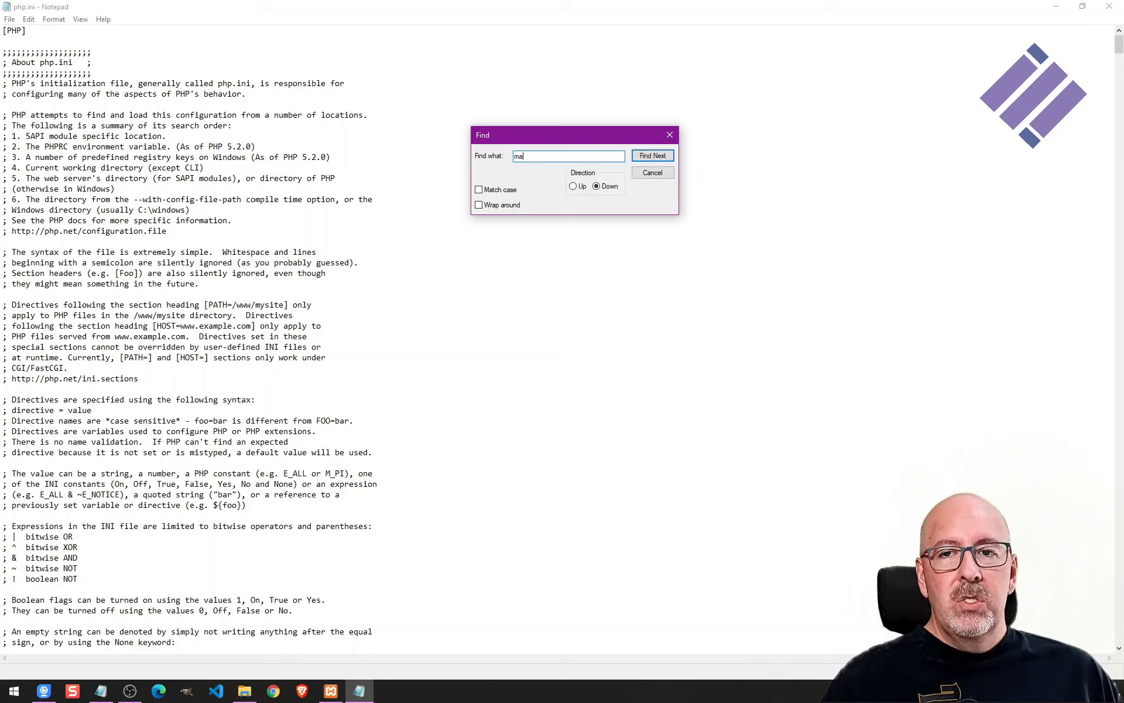
text(x_exec)
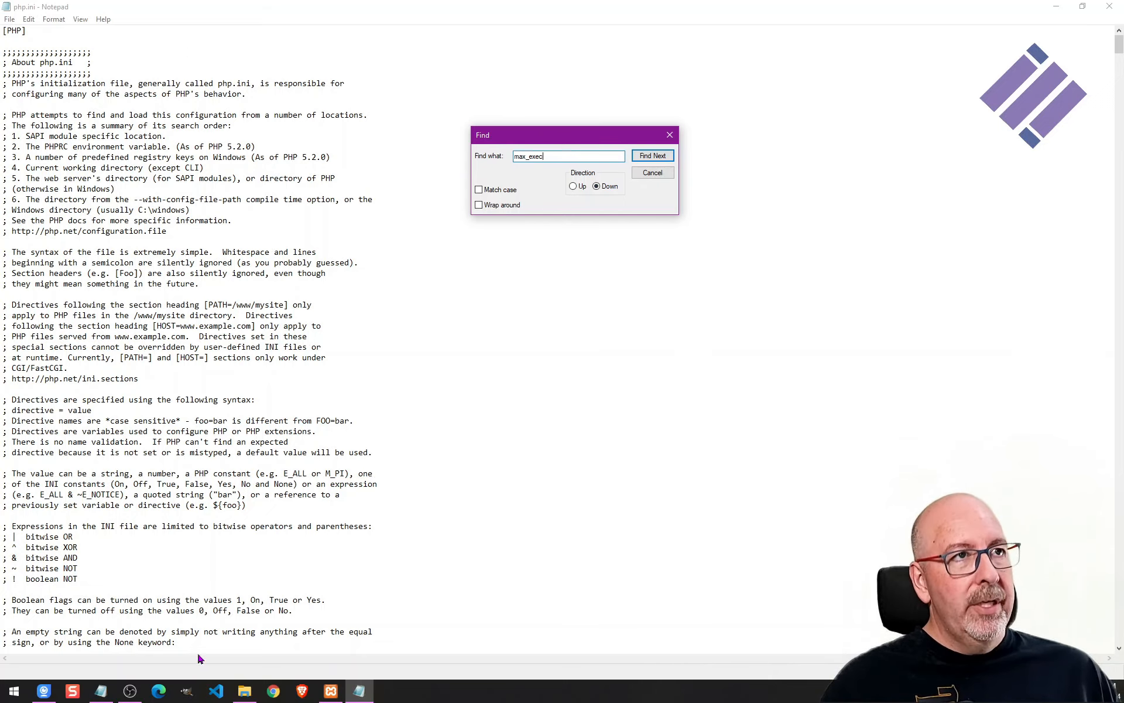
click(649, 158)
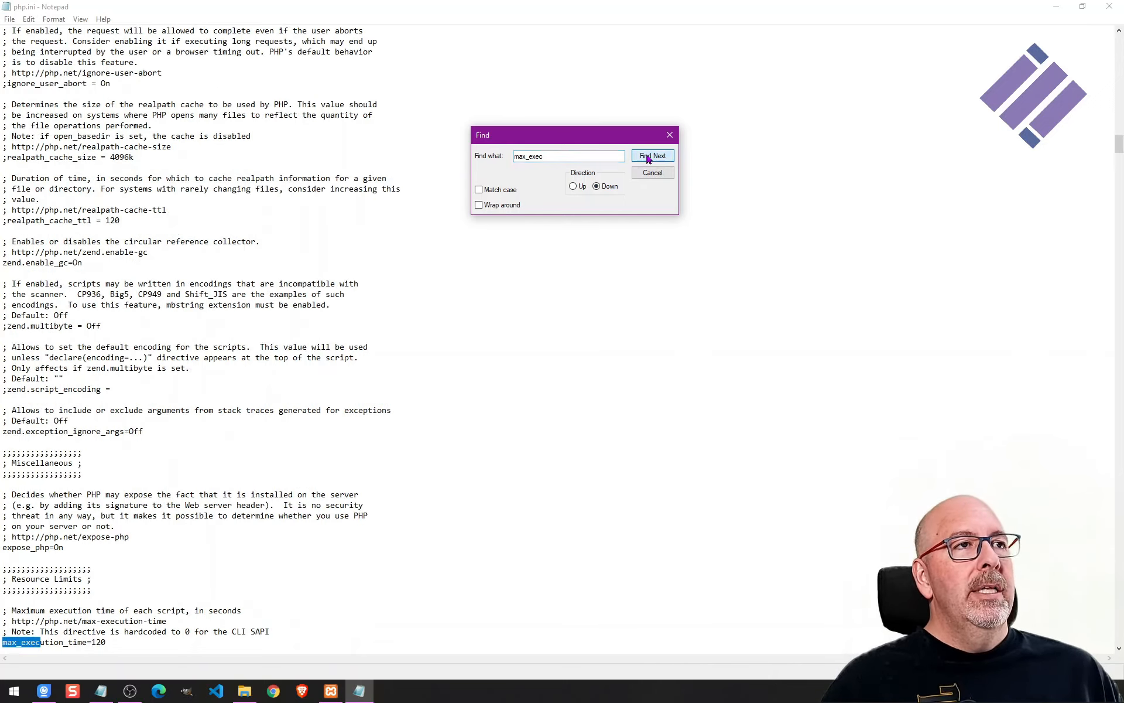
scroll(361, 264, down, 8)
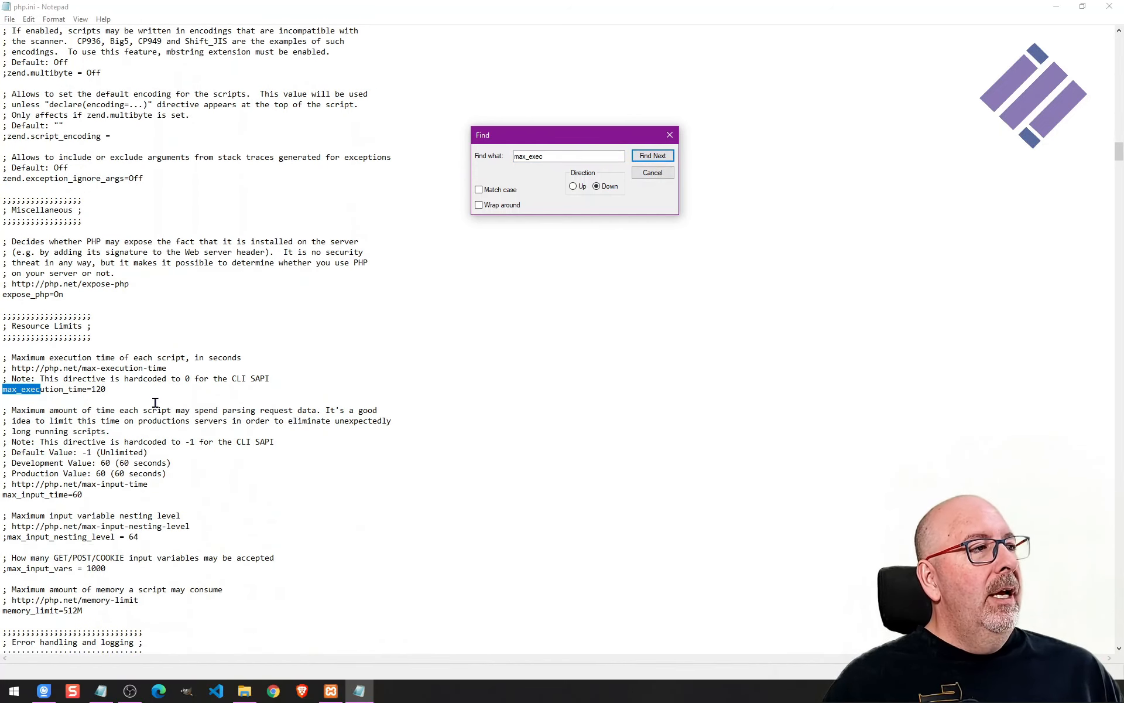
click(57, 389)
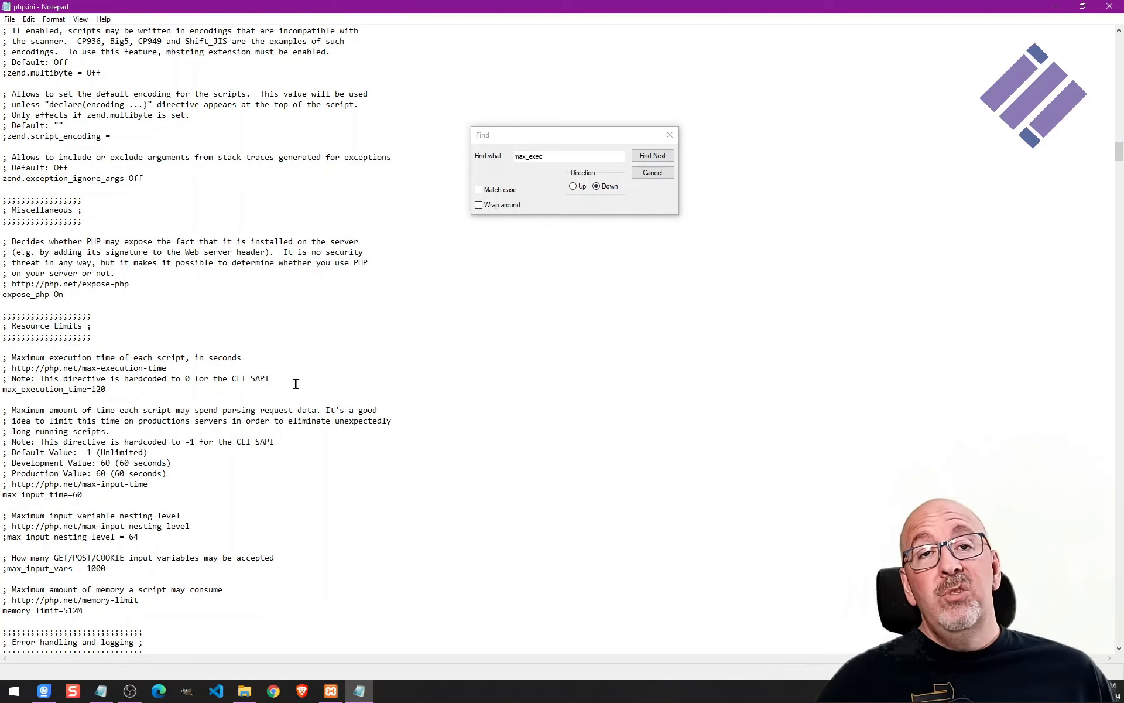
key(shift+Left)
key(shift+Left)
key(shift+Left)
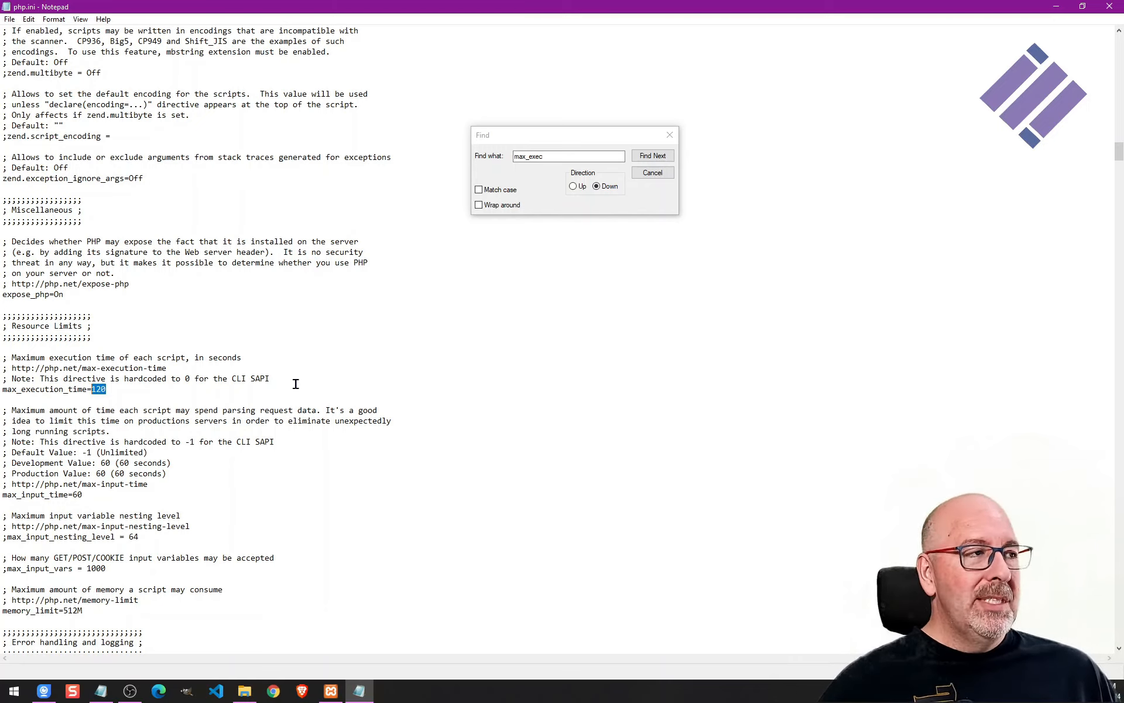
text(600)
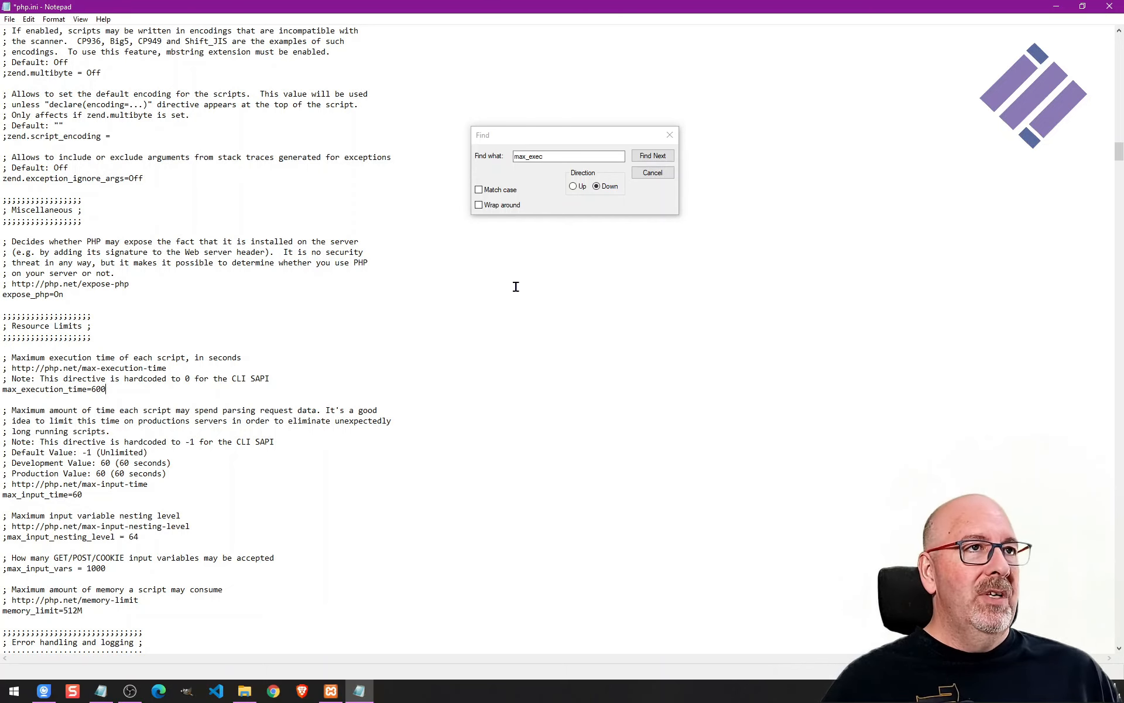
Set memory_limit in php.ini to 1024M.
click(566, 155)
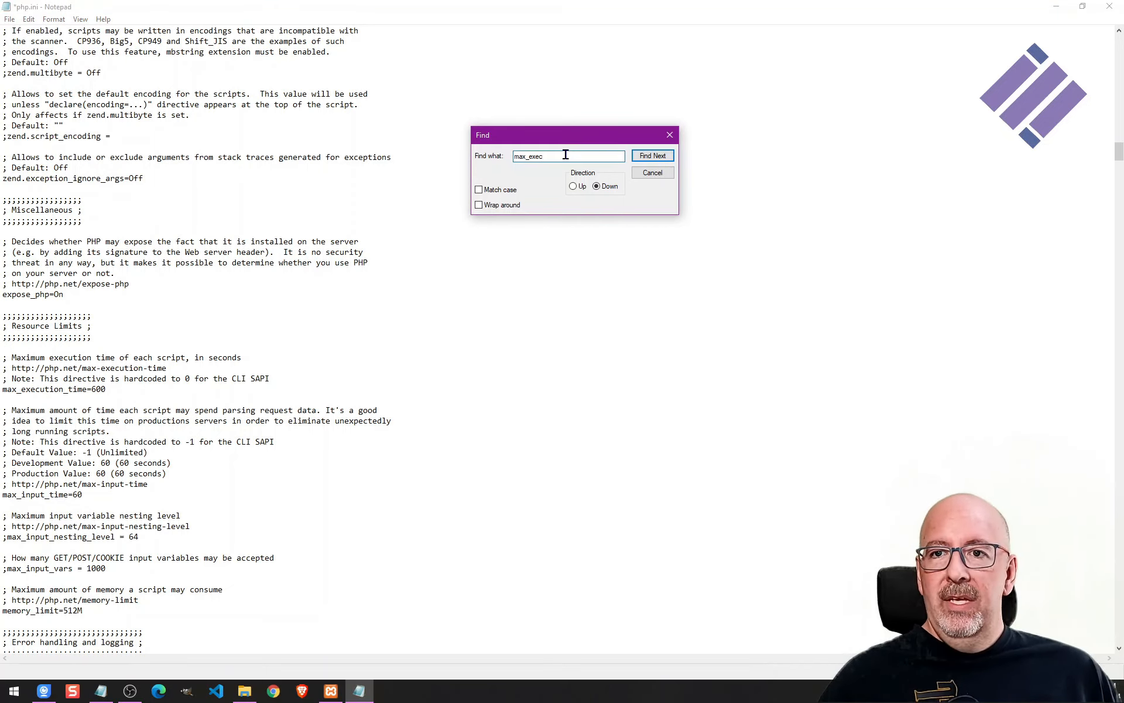
double_click(566, 155)
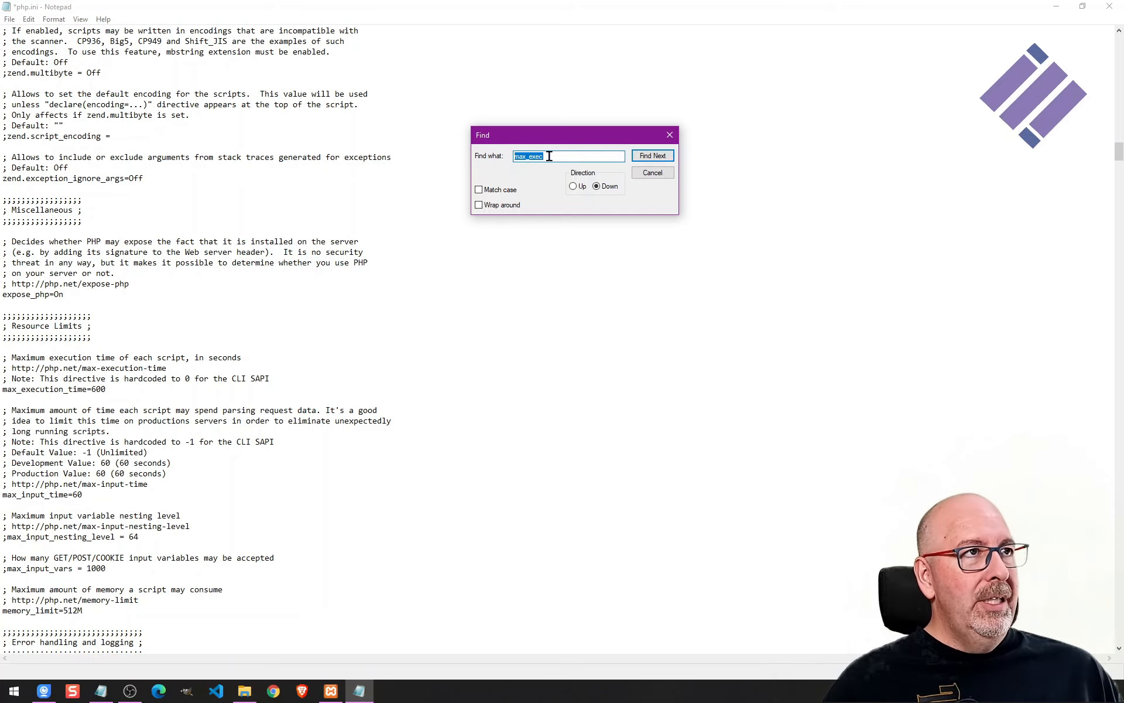
scroll(397, 389, down, 5)
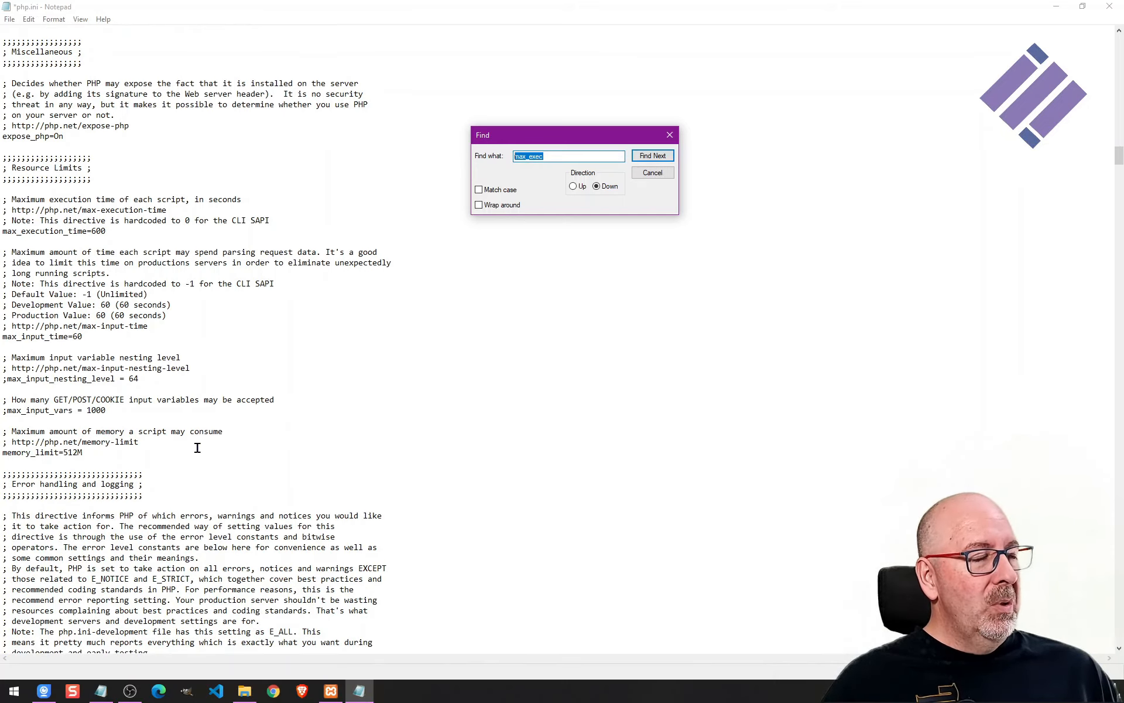
click(83, 452)
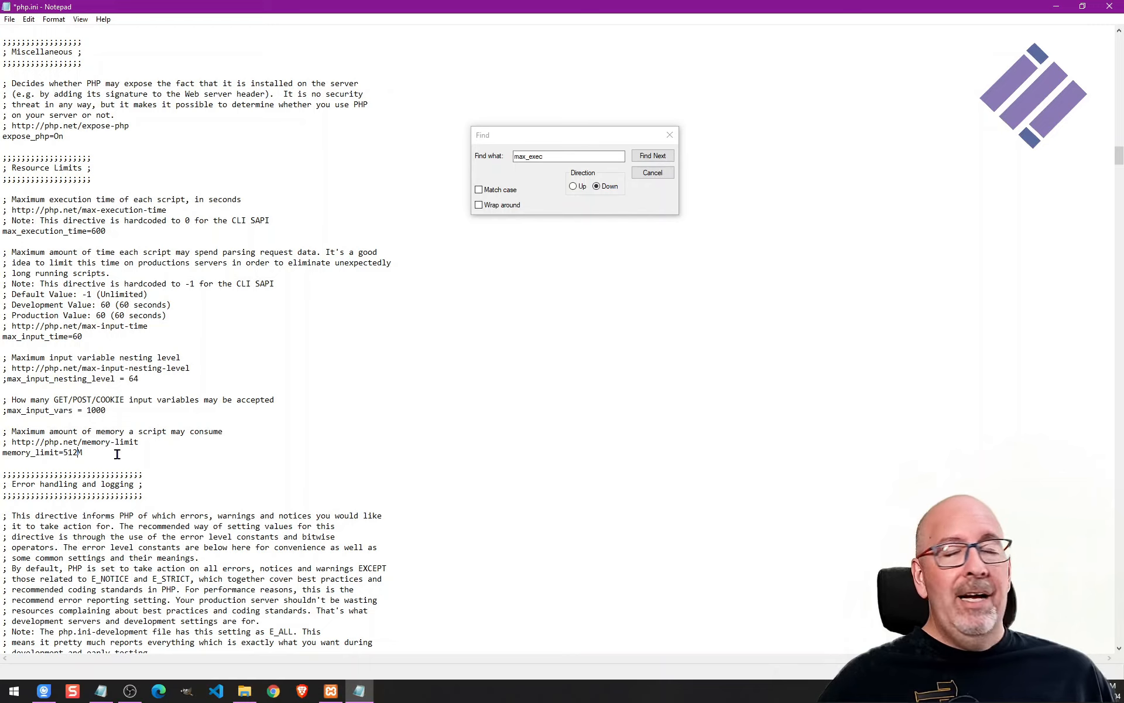
key(shift+Left)
key(shift+Left)
key(shift+Left)
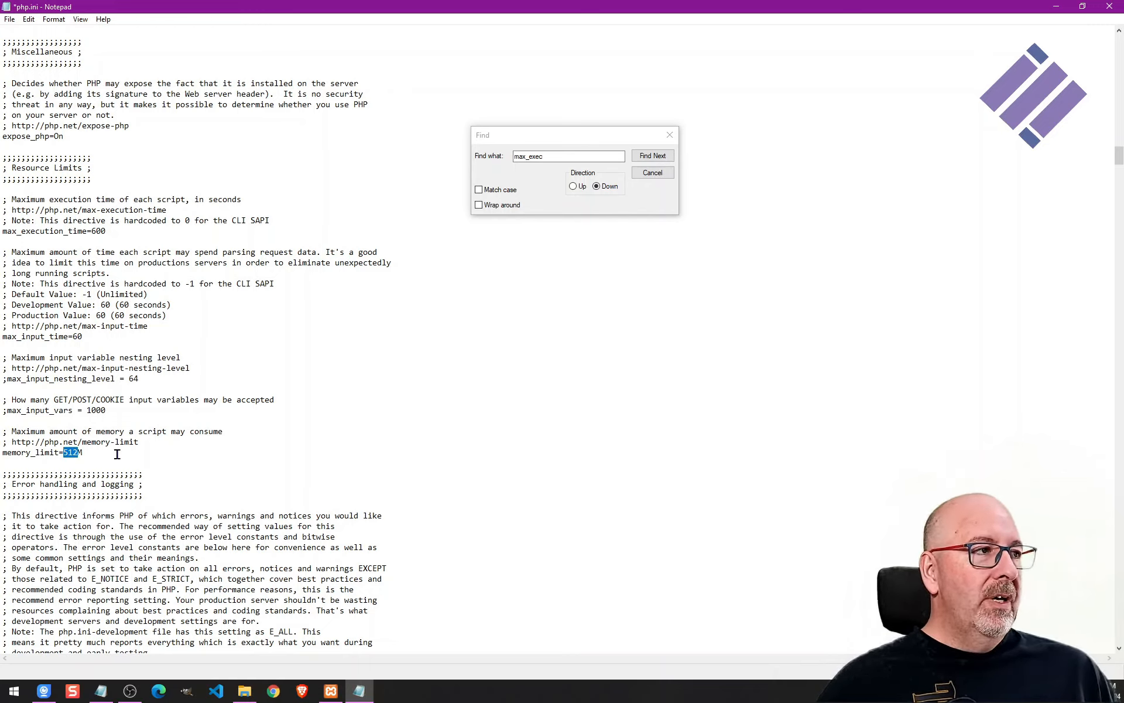
text(1024)
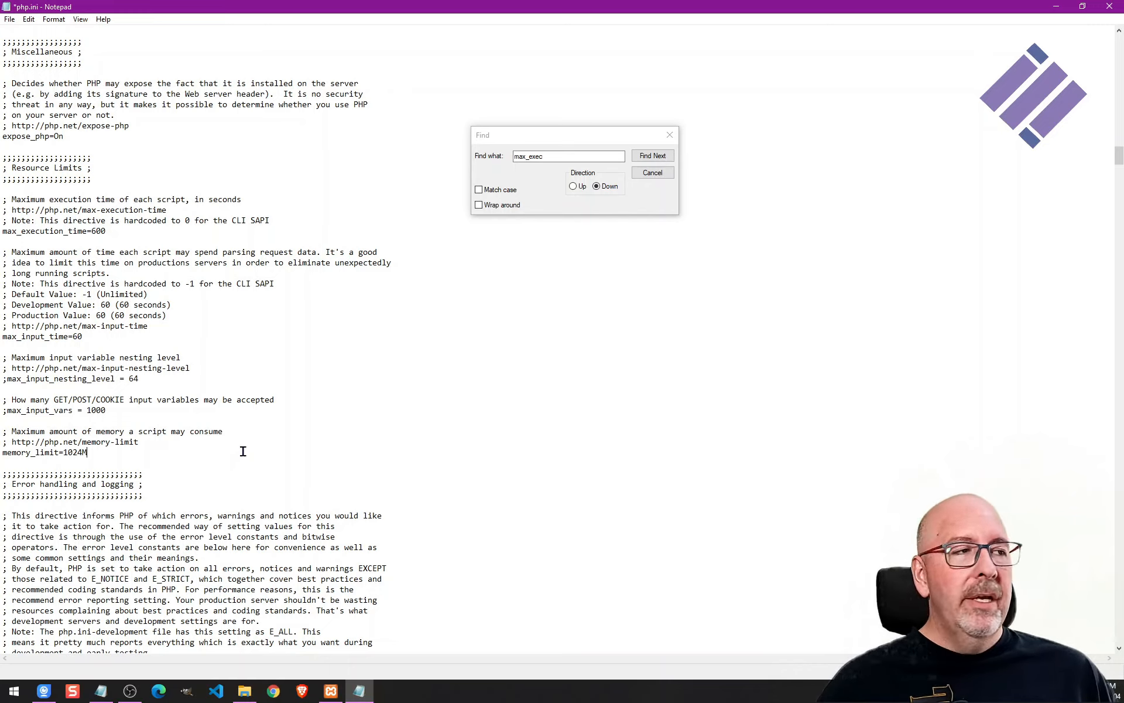
Search php.ini for post_max and set post_max_size to 200M.
click(558, 158)
double_click(605, 156)
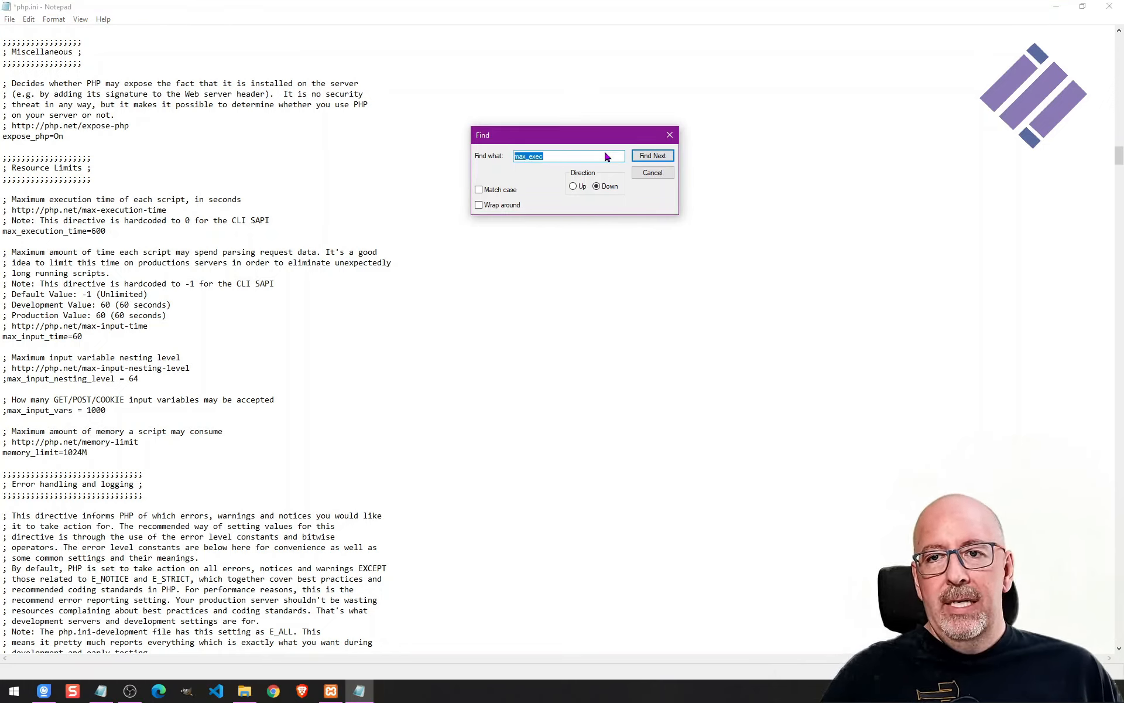
text(po)
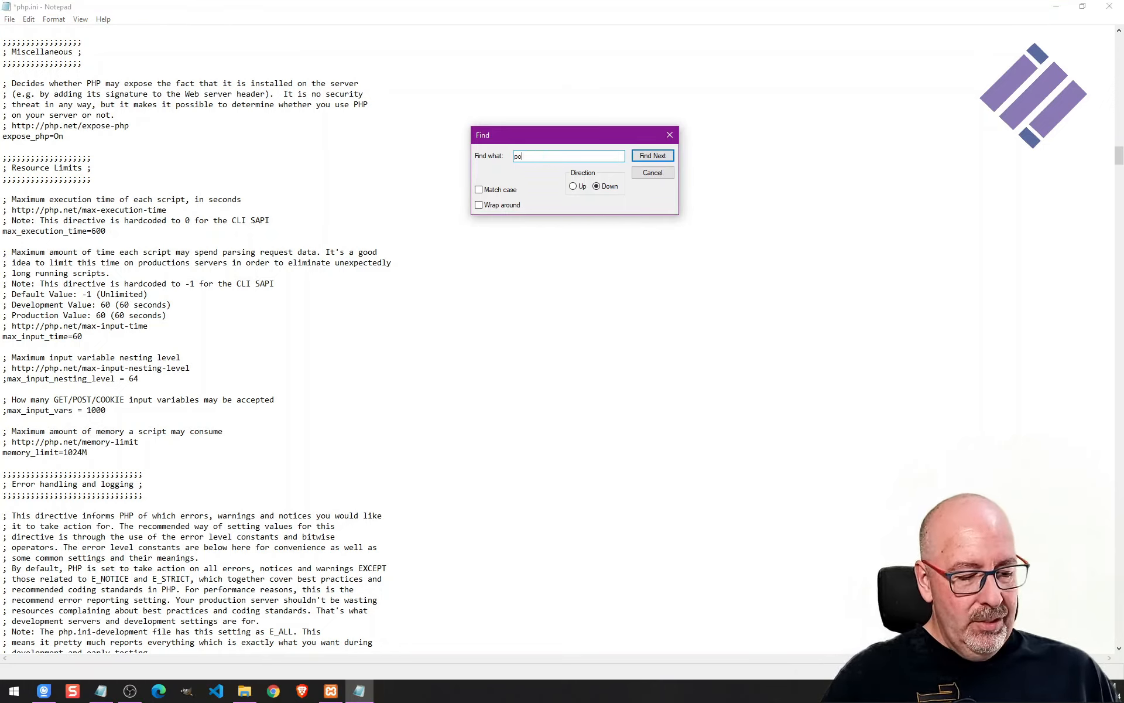
text(st_max)
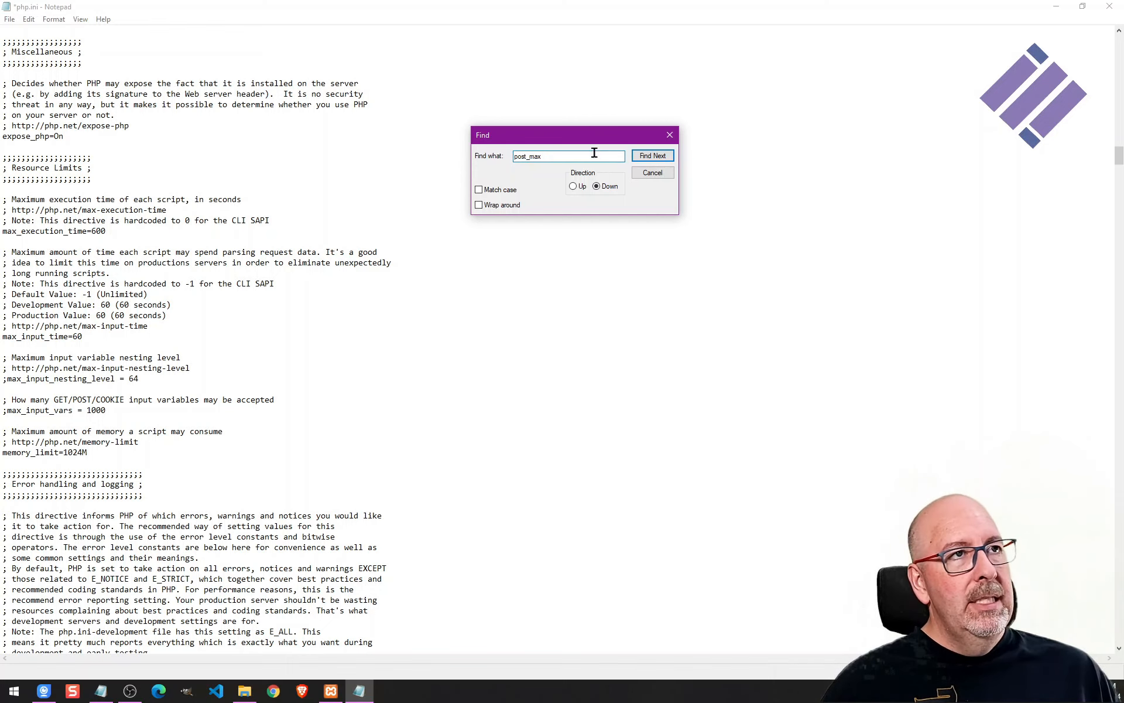
click(652, 156)
scroll(456, 334, down, 7)
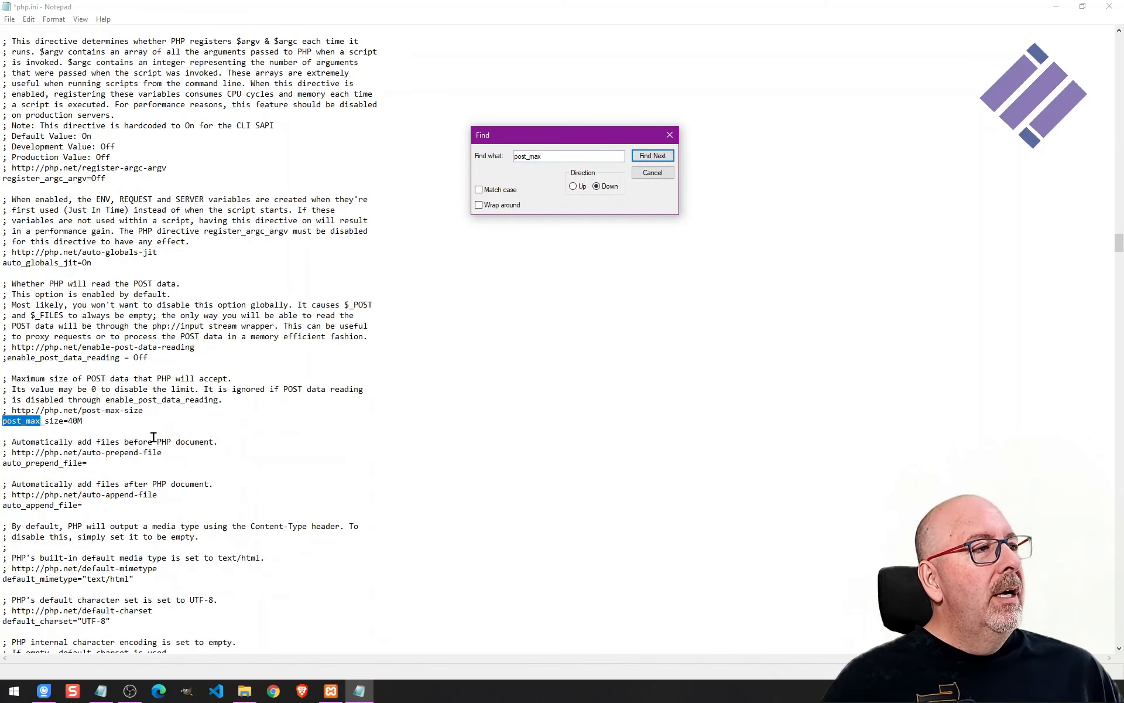
click(136, 420)
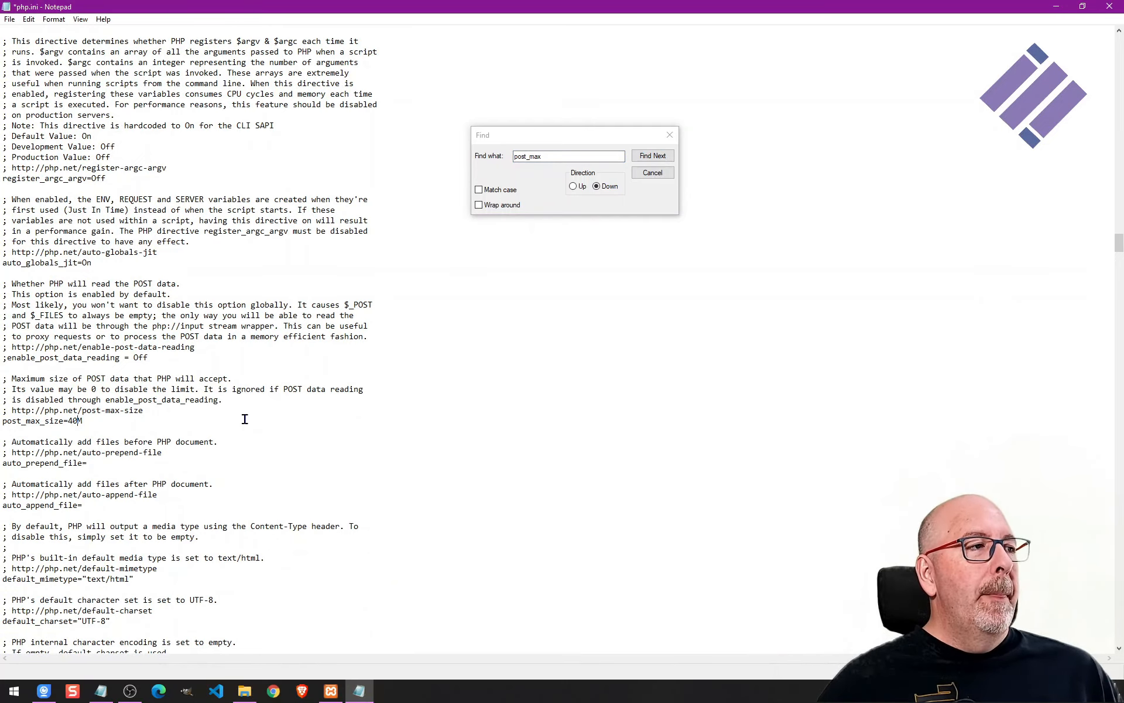
key(shift+Left)
key(shift+Left)
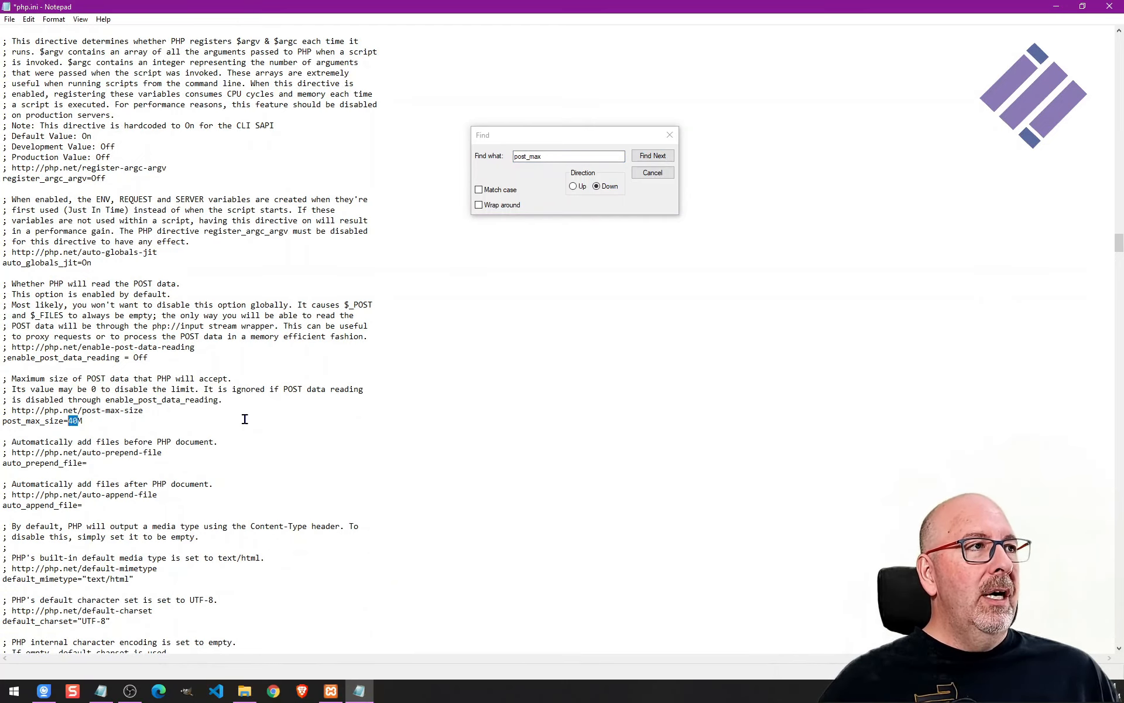
text(200)
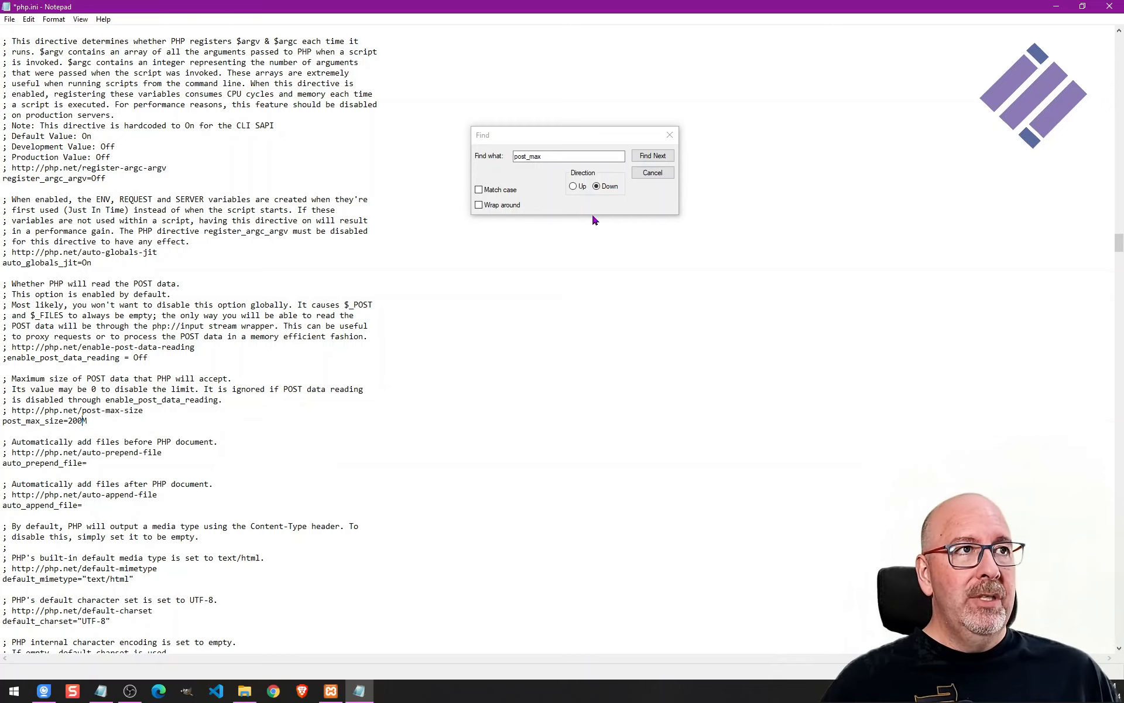
Search php.ini for upload_max and set upload_max_filesize to 200M.
click(567, 156)
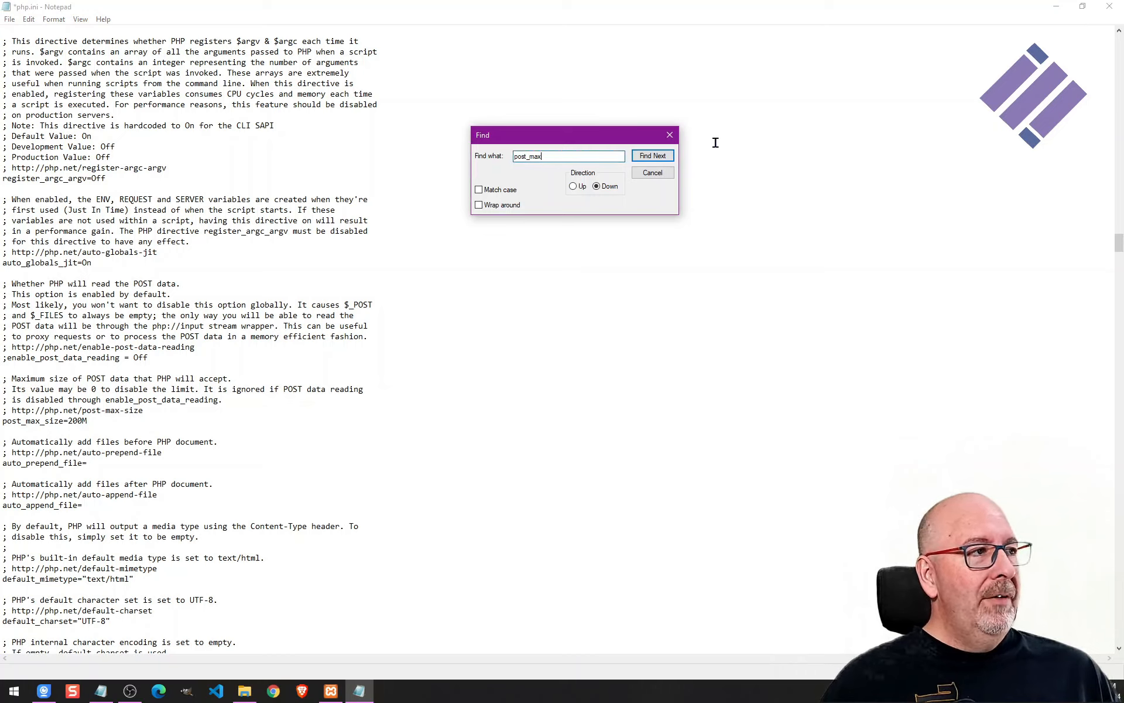
key(ctrl+a)
text(uploa)
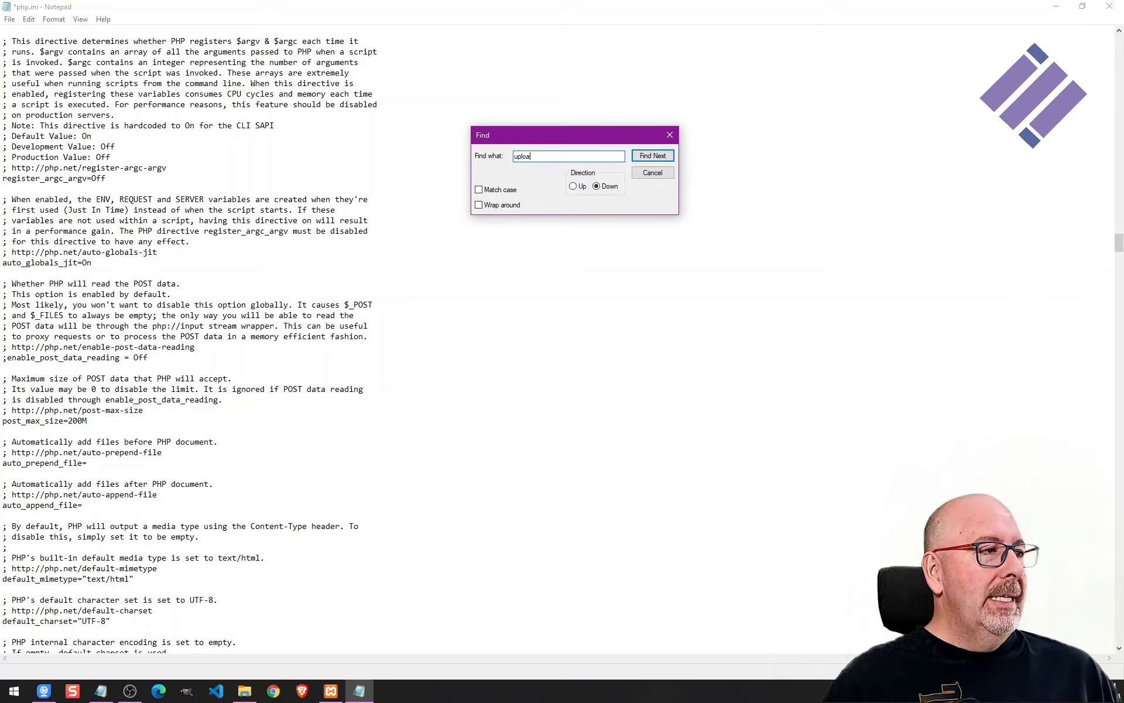
text(d_max)
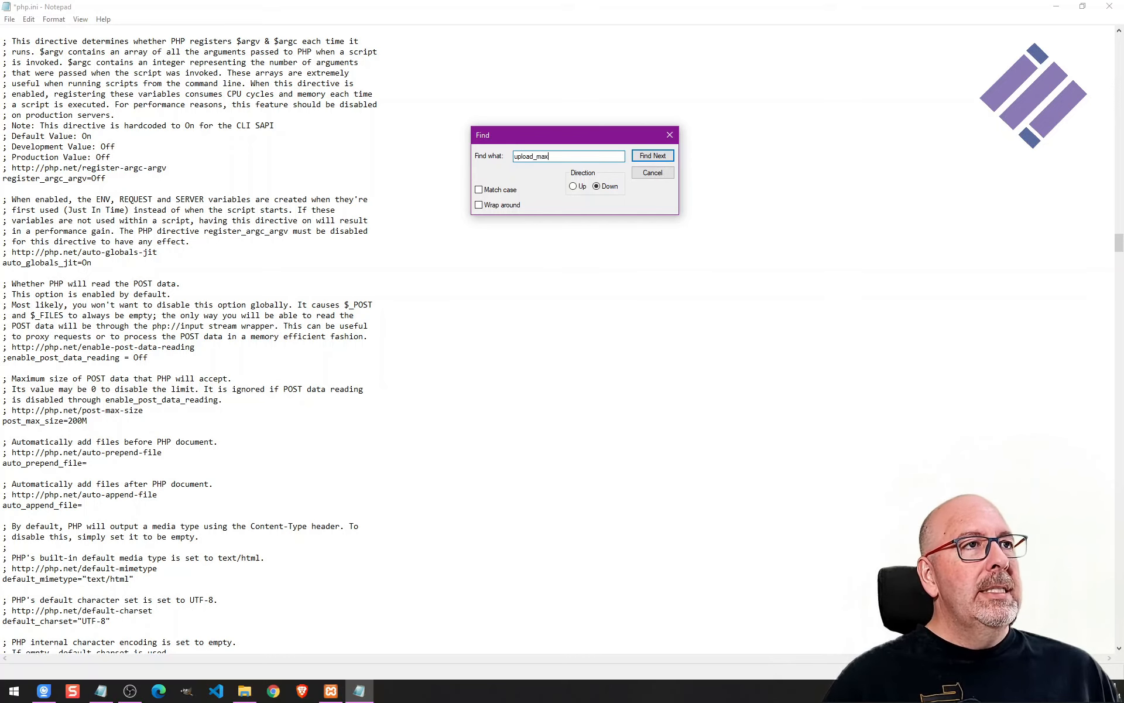
click(664, 159)
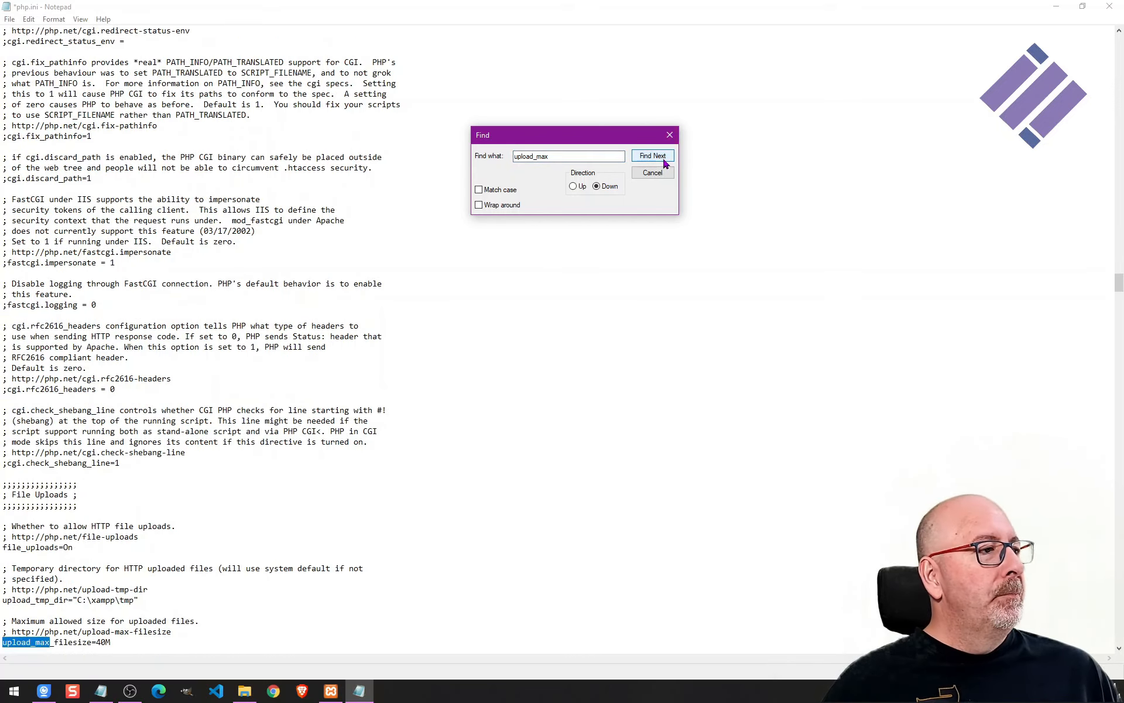
scroll(359, 447, down, 6)
click(150, 446)
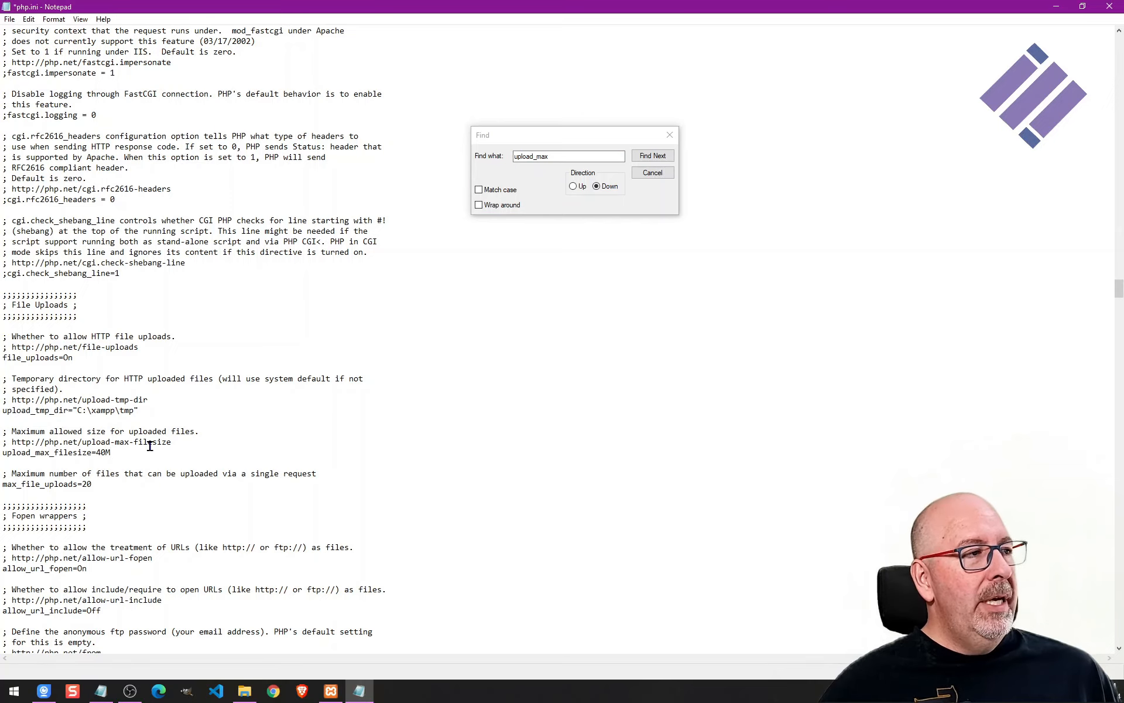
key(BackSpace)
text(20)
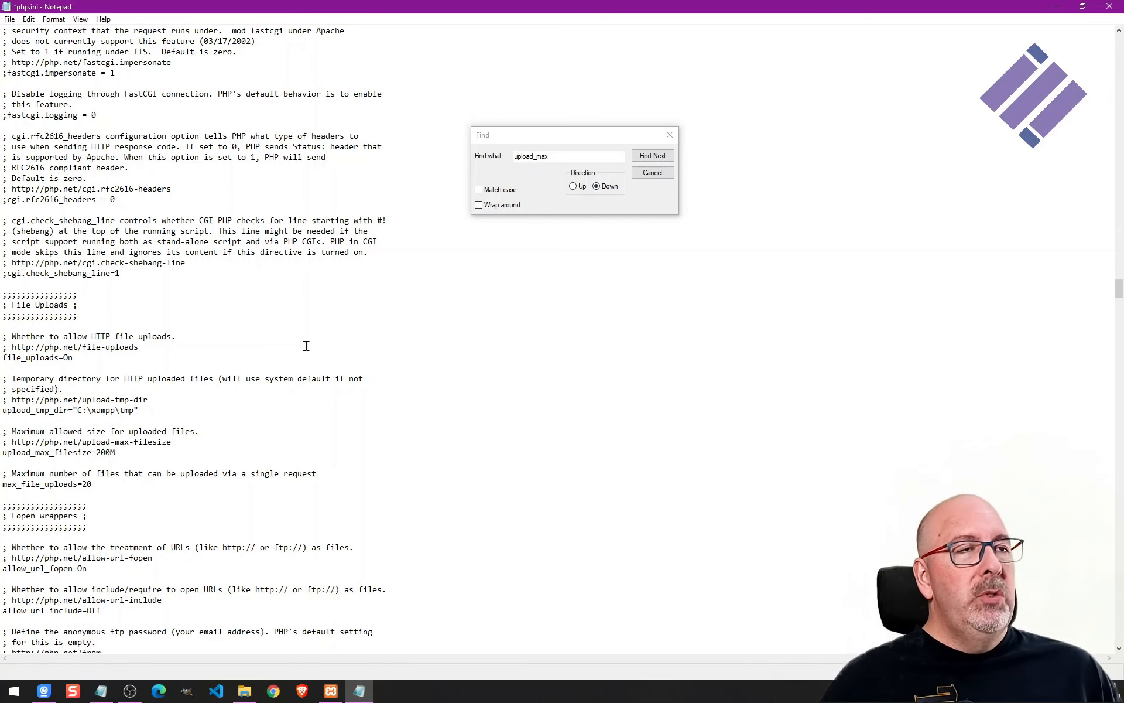
Close the Find dialog, save php.ini and close Notepad.
click(654, 173)
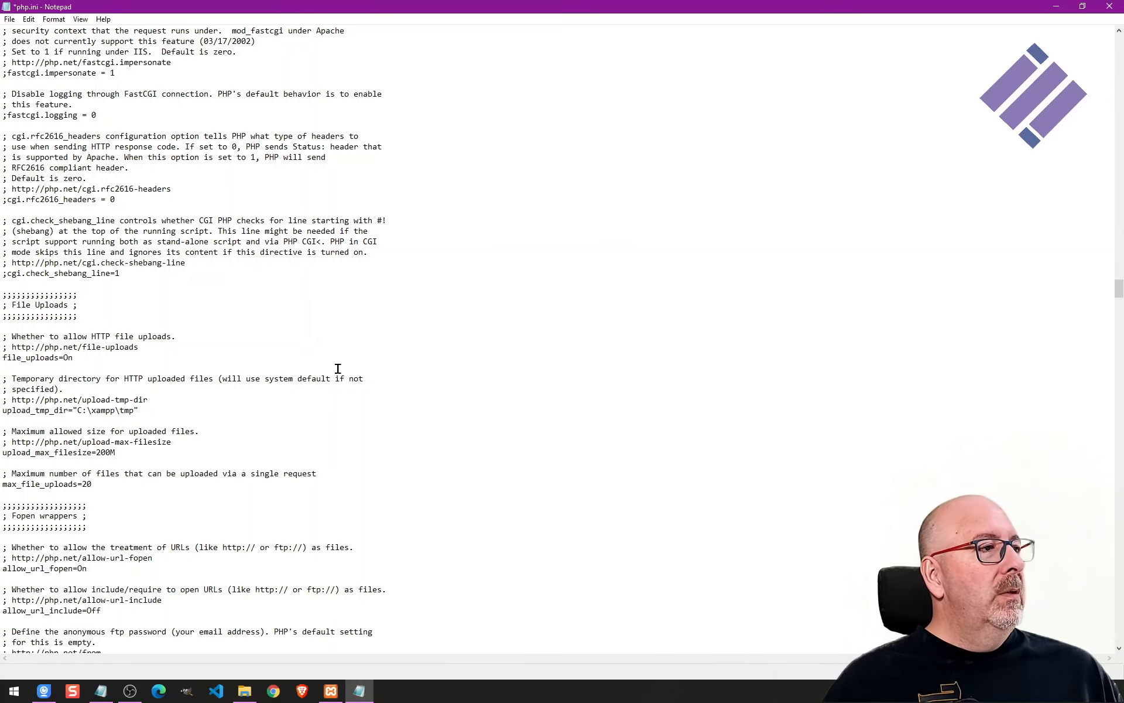
click(9, 19)
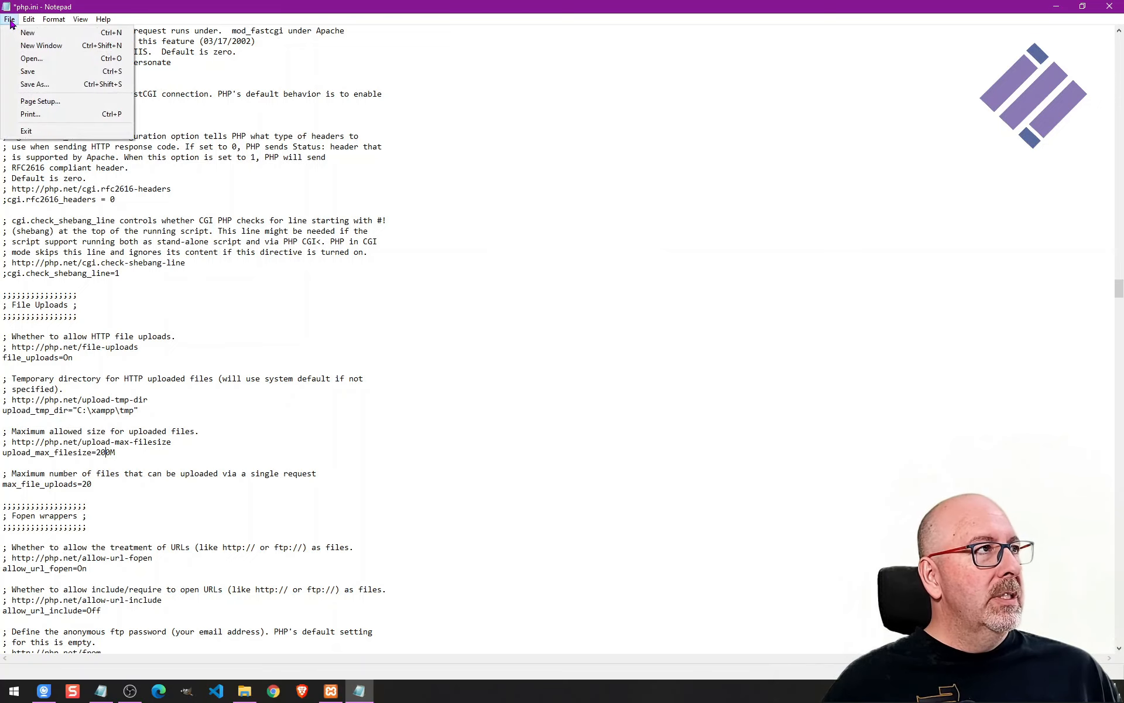
click(42, 71)
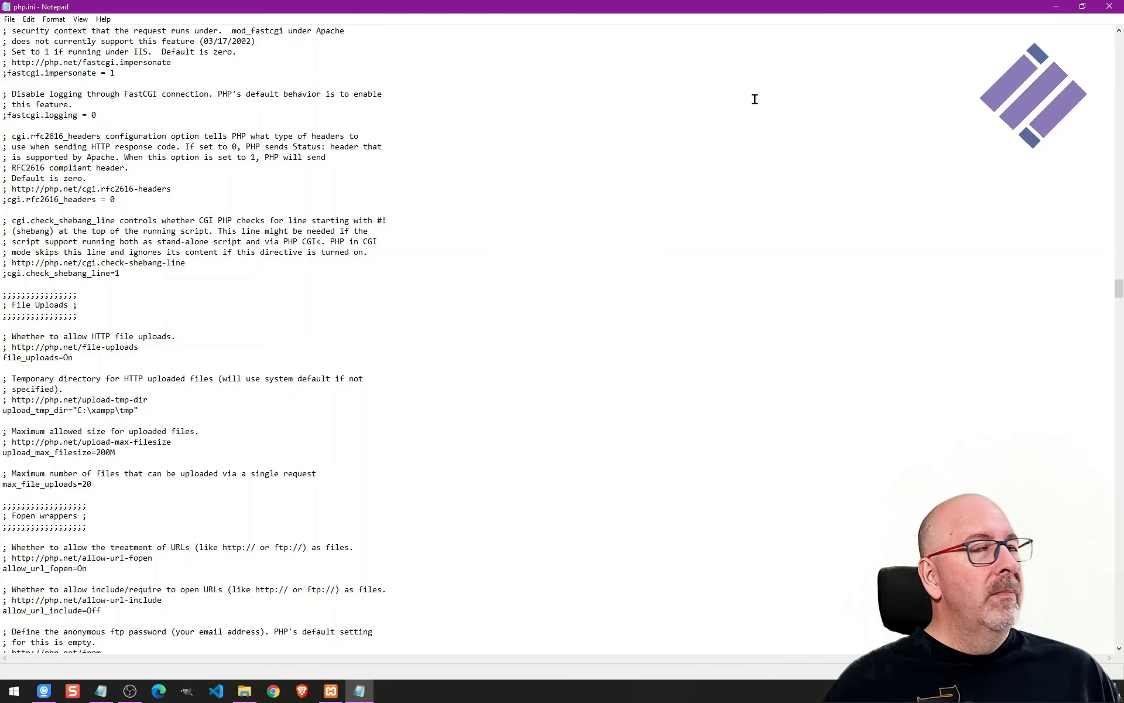
click(1109, 6)
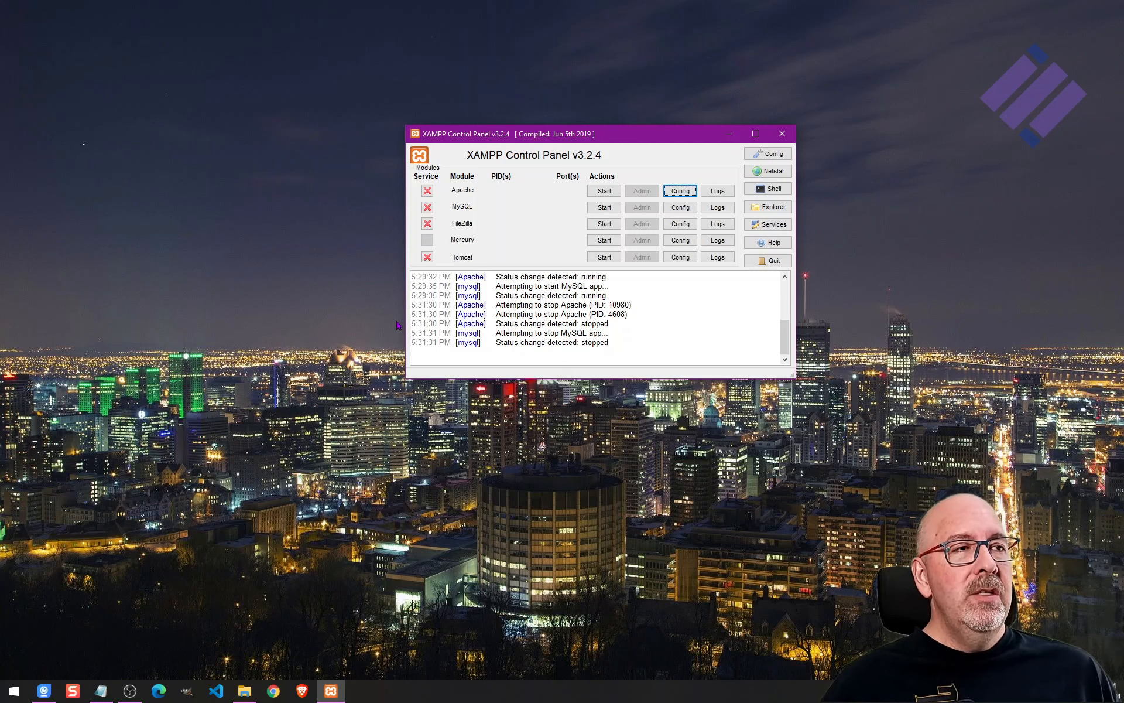
Start the Apache and MySQL modules in the XAMPP Control Panel and open MySQL's phpMyAdmin admin page.
click(604, 191)
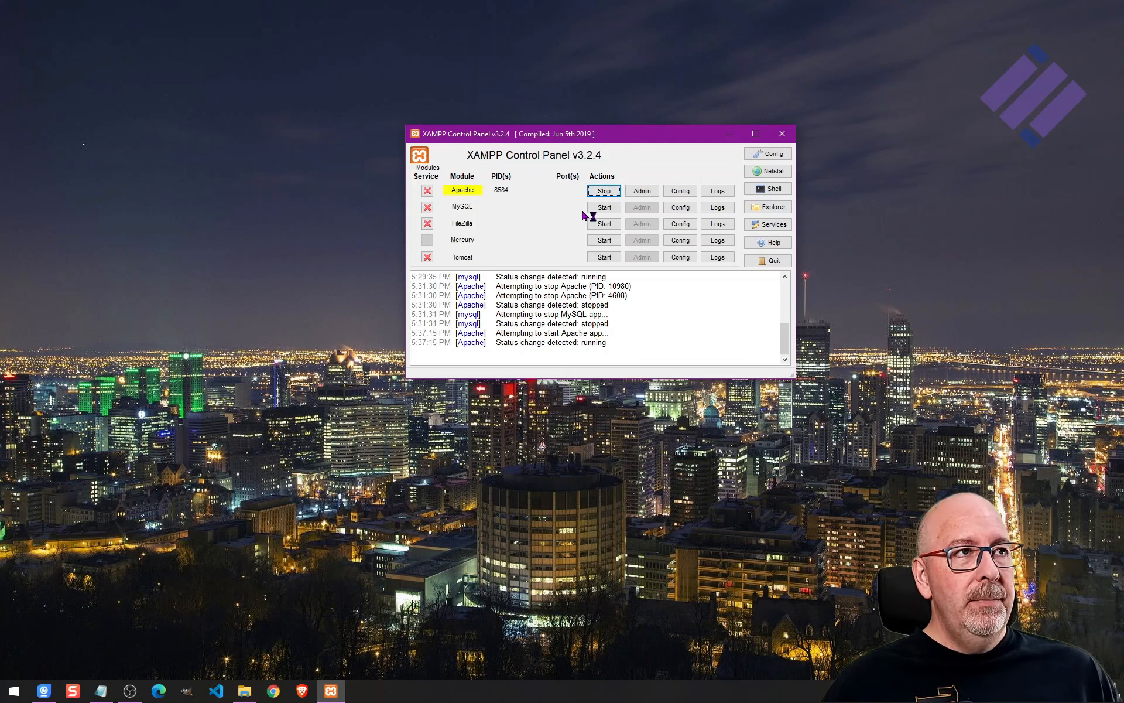
click(603, 209)
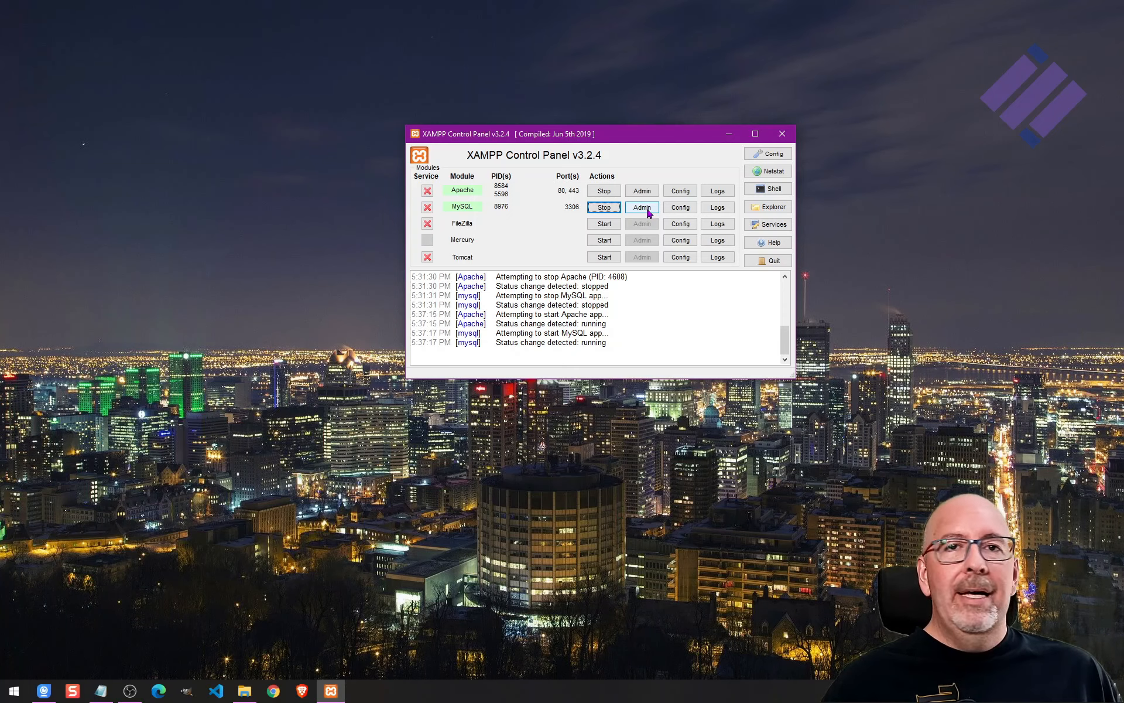
click(648, 209)
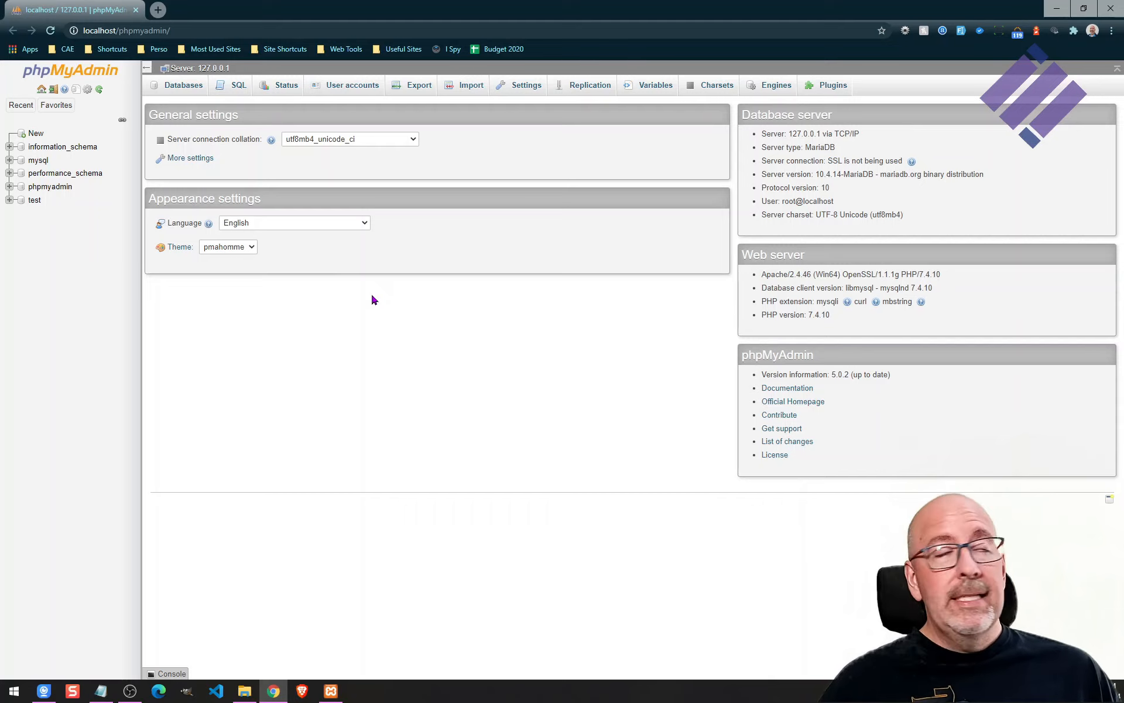
Set a new password for the root@localhost user account in phpMyAdmin, entering and re-typing the password, and apply it.
click(350, 87)
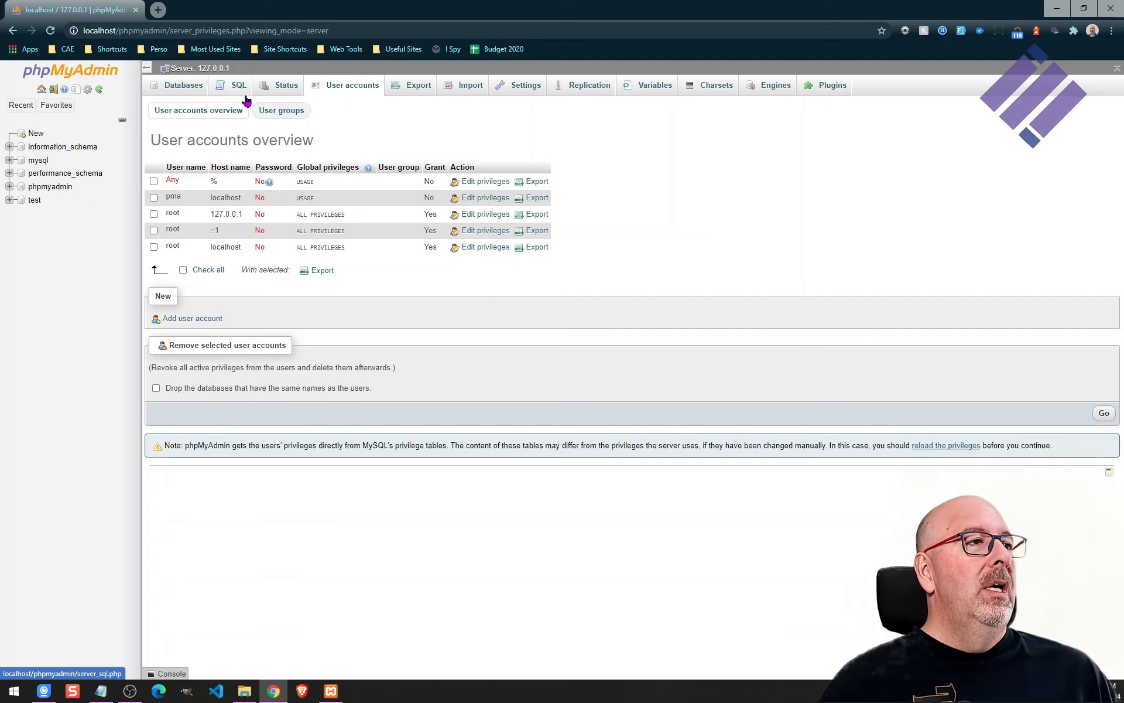
click(475, 251)
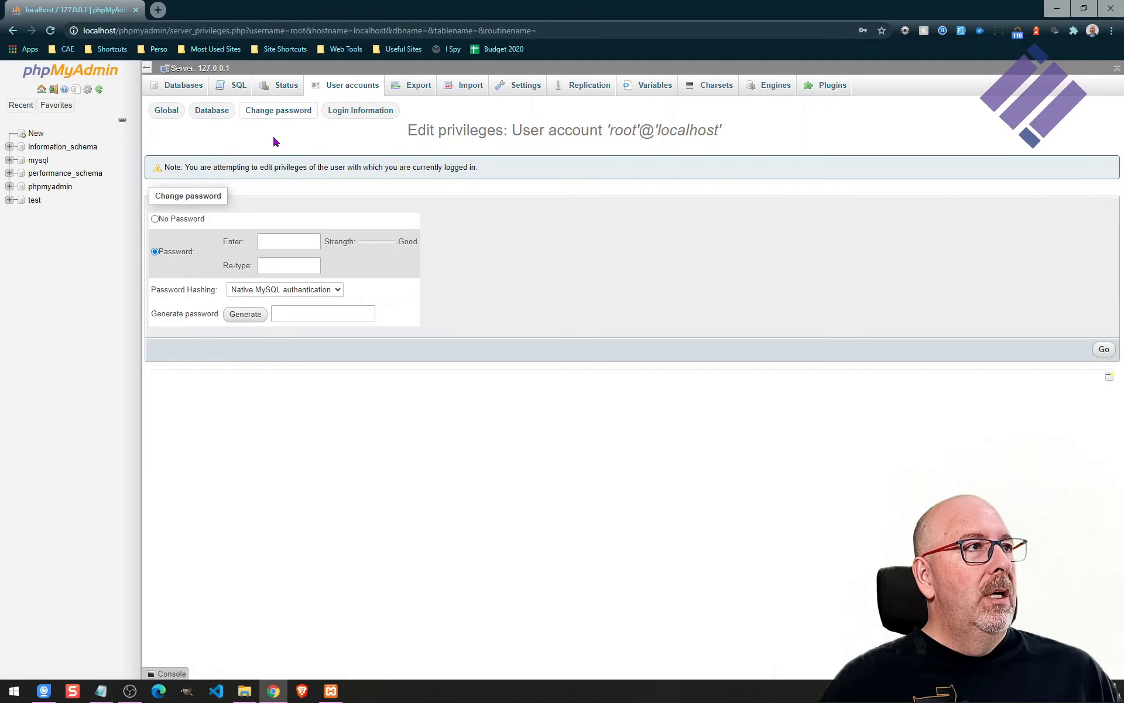
click(280, 241)
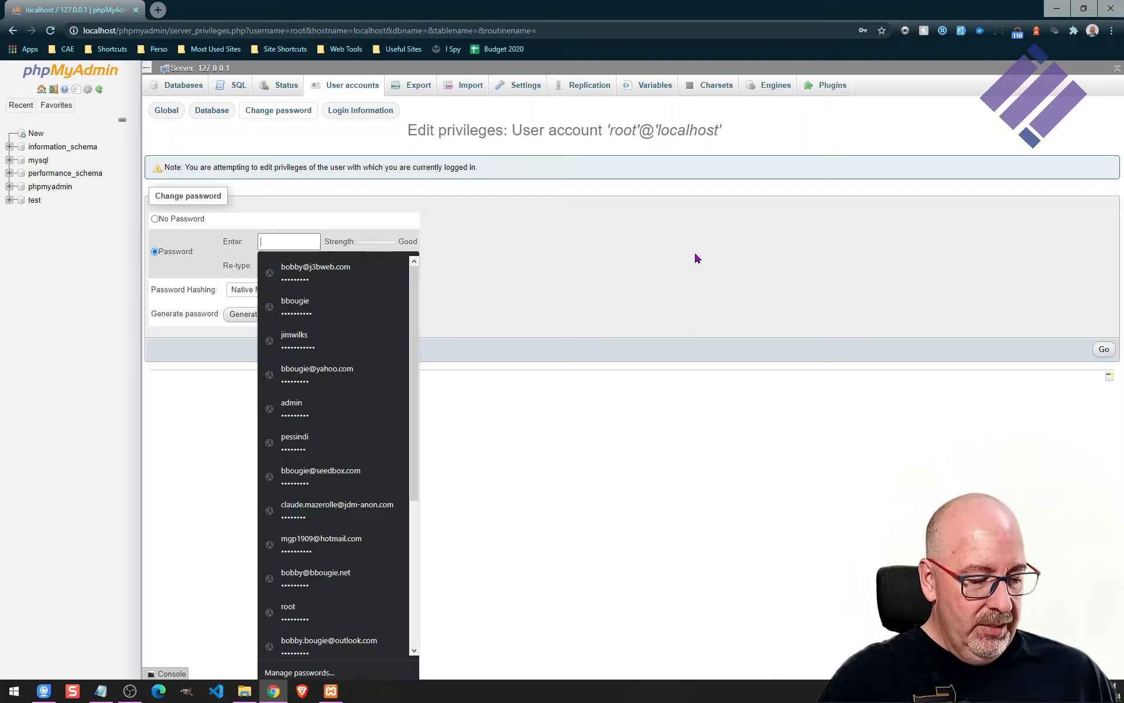
text(••••••)
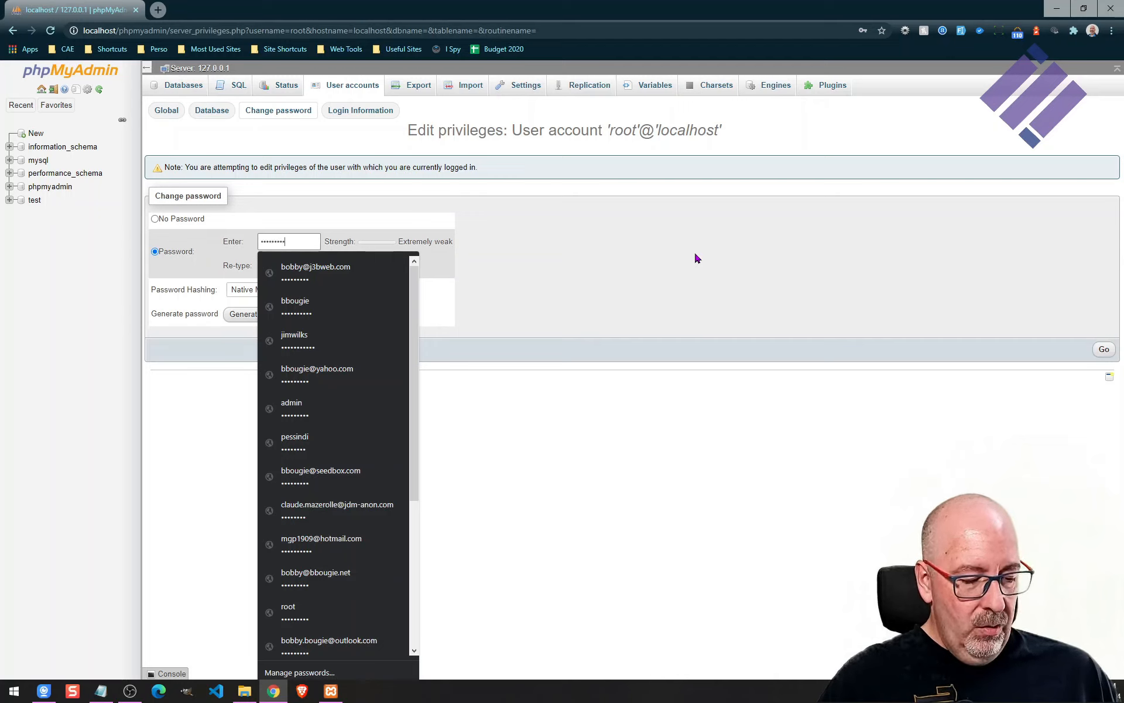
key(Escape)
key(Tab)
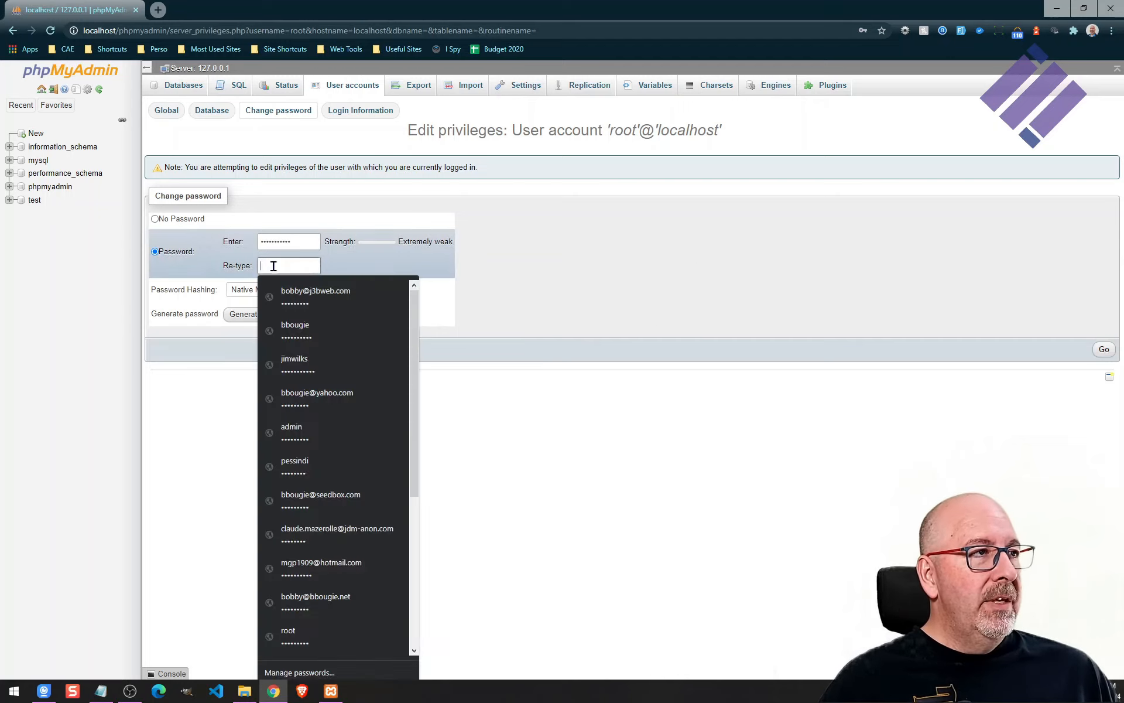
text(••••••••)
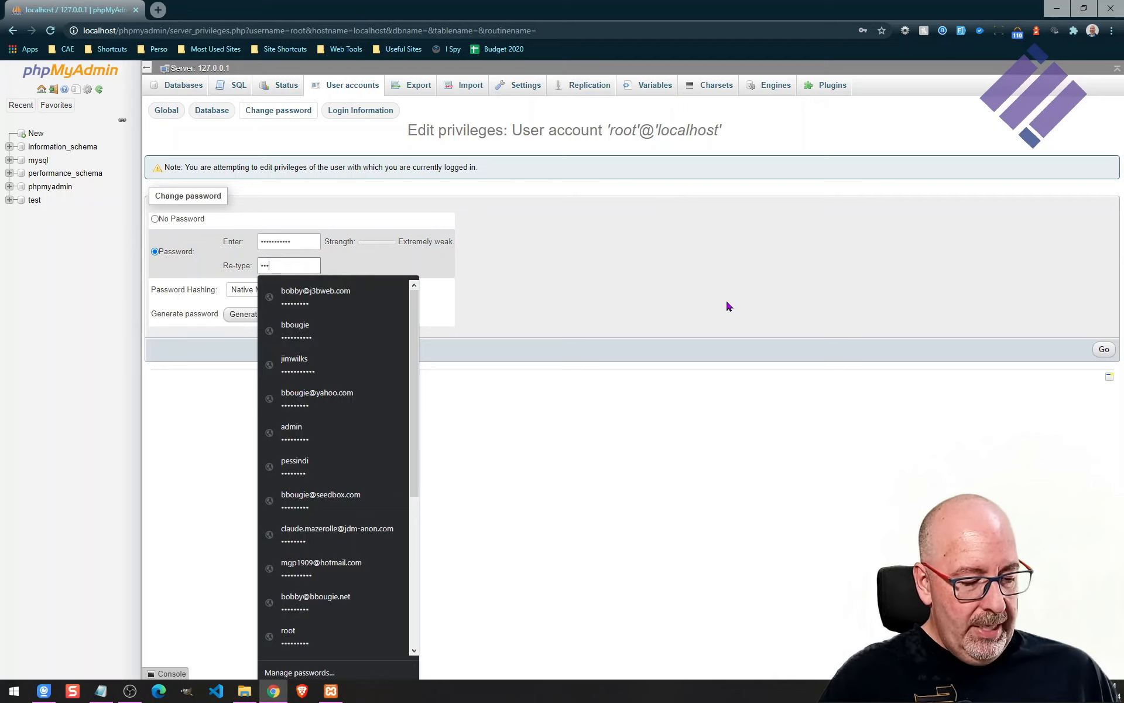
text(•••)
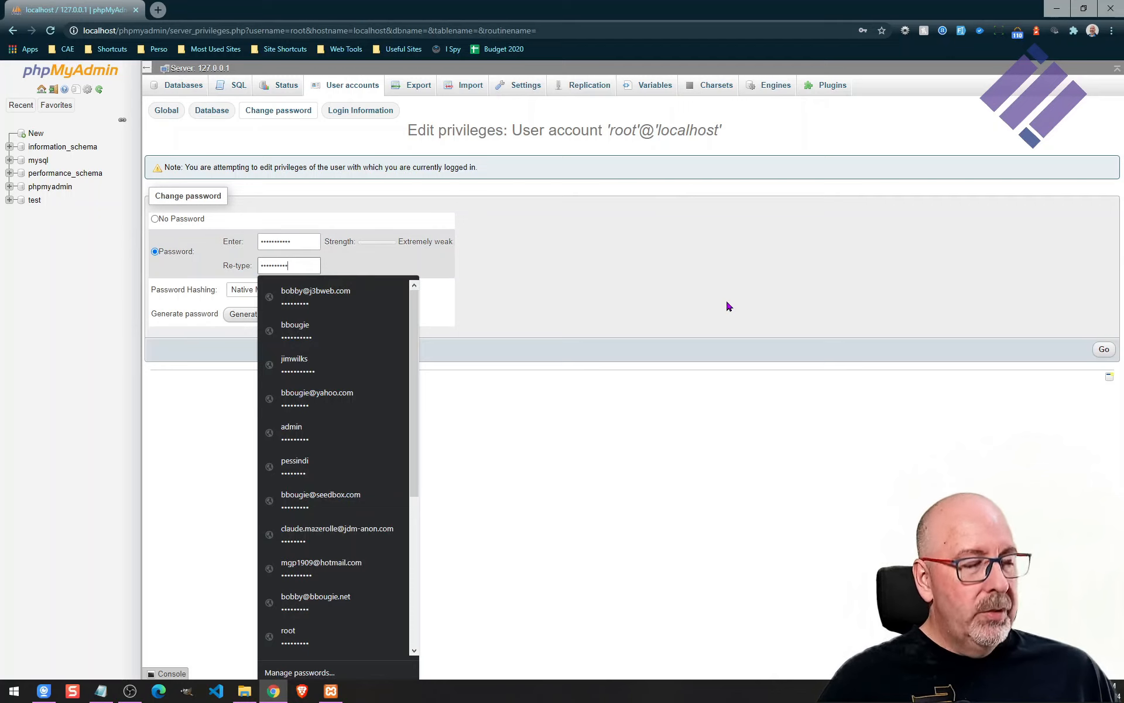
click(708, 270)
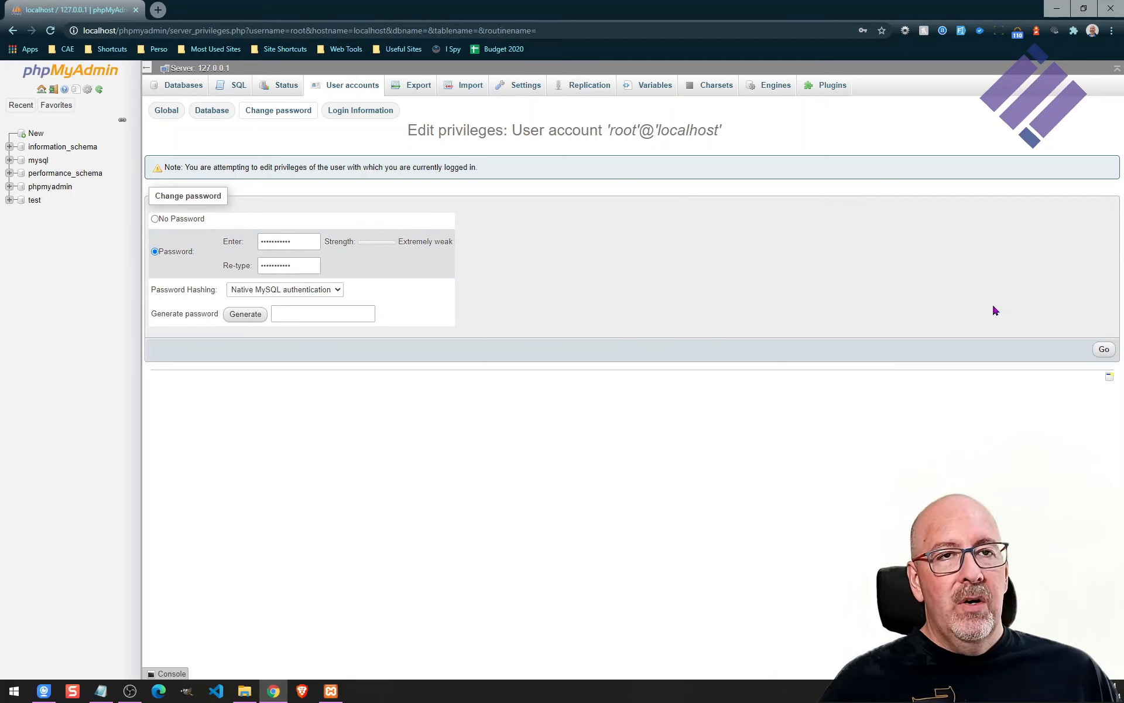
click(1102, 350)
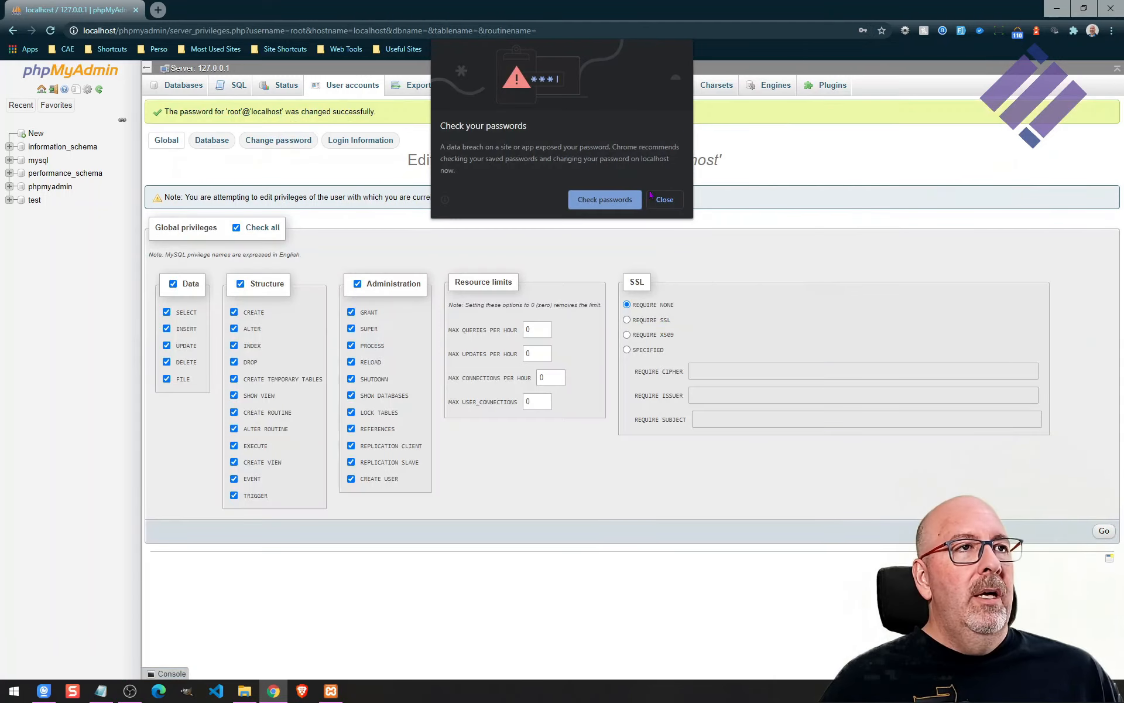
Dismiss the browser's password prompts and try opening the Databases page in phpMyAdmin.
click(665, 200)
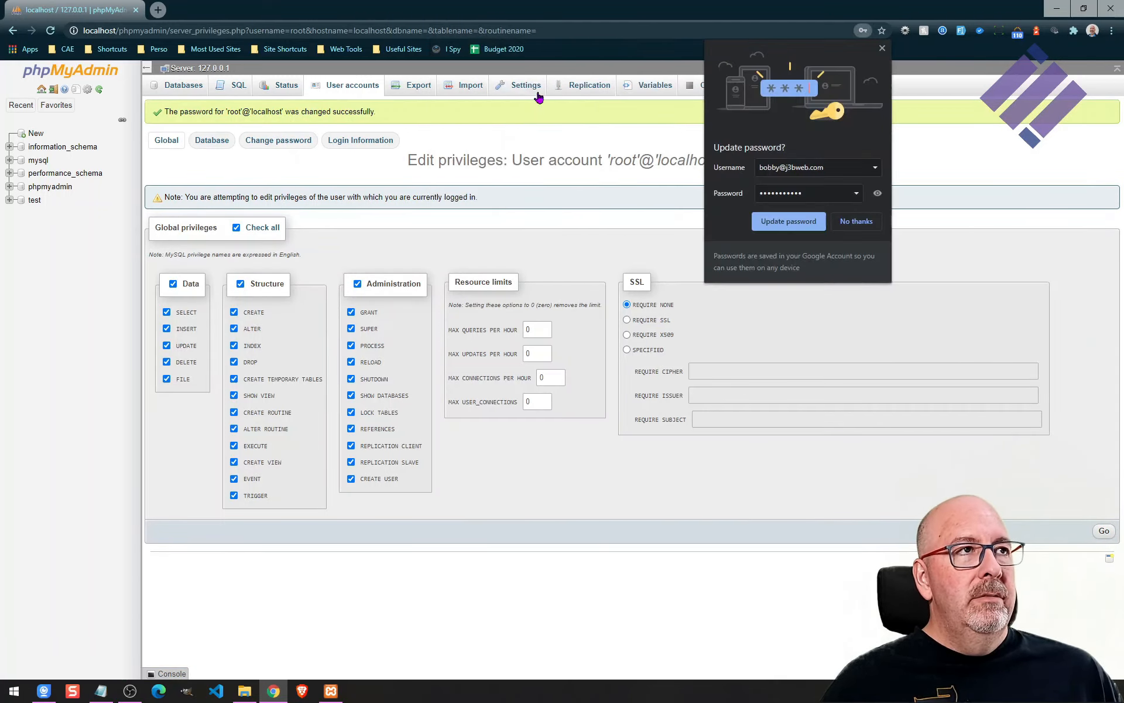
click(854, 222)
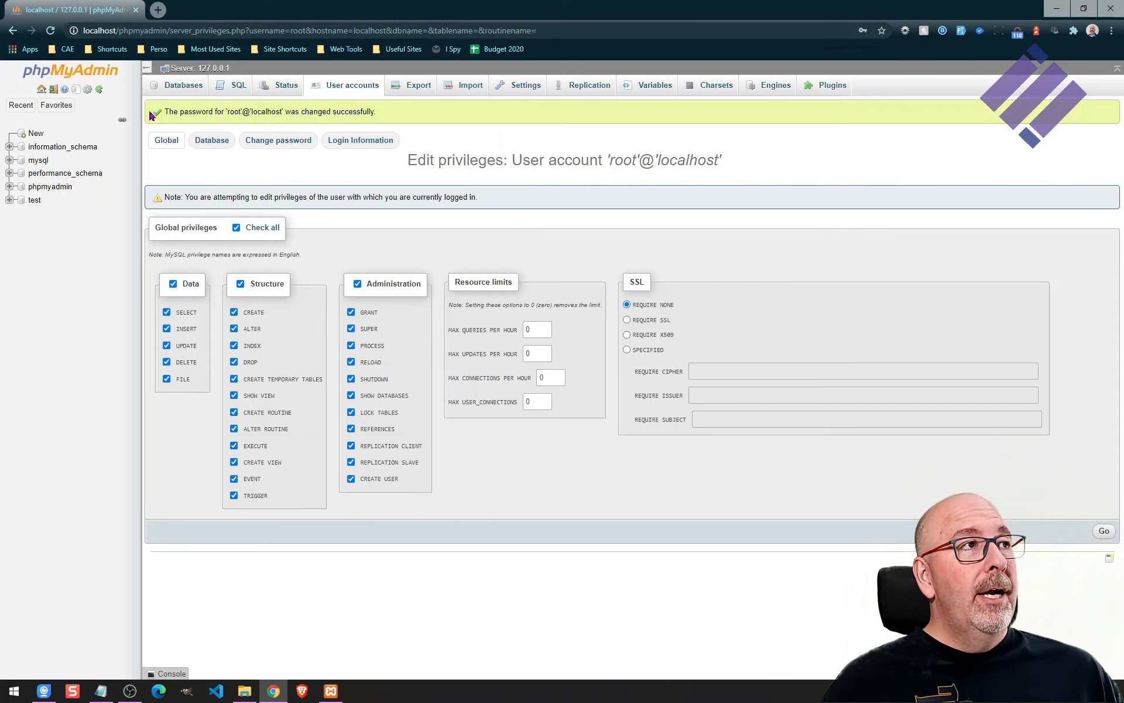
click(180, 88)
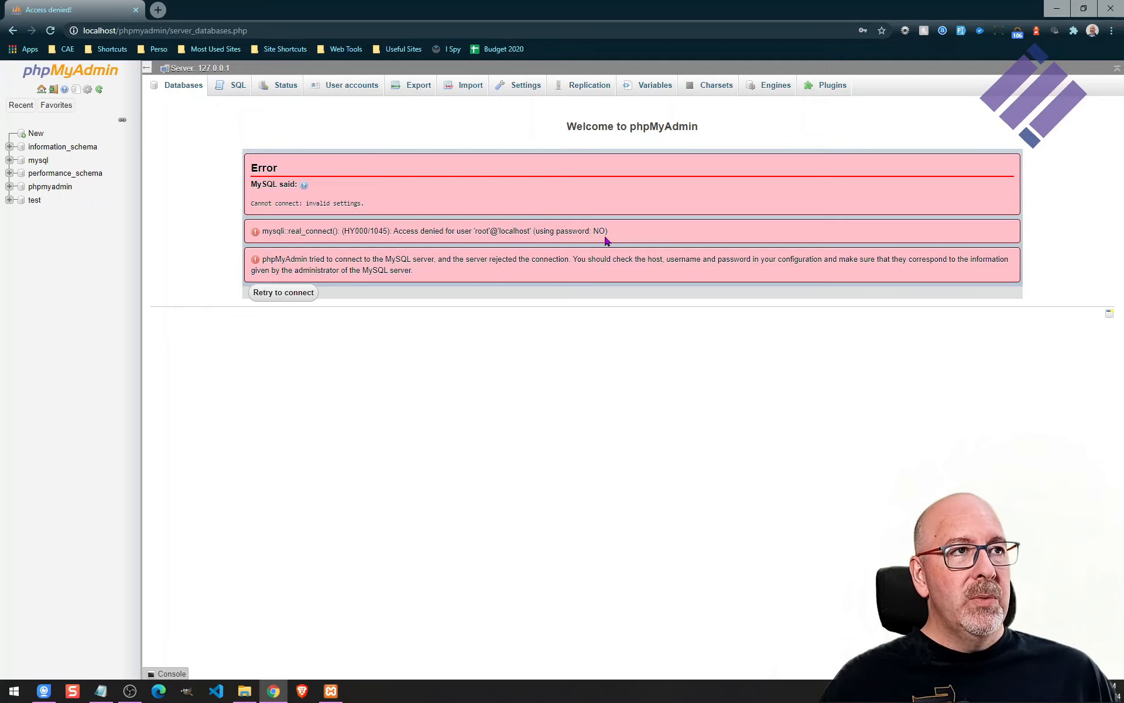
Open phpMyAdmin's config.inc.php from the XAMPP Control Panel and enter the new root password in the password setting.
click(1057, 9)
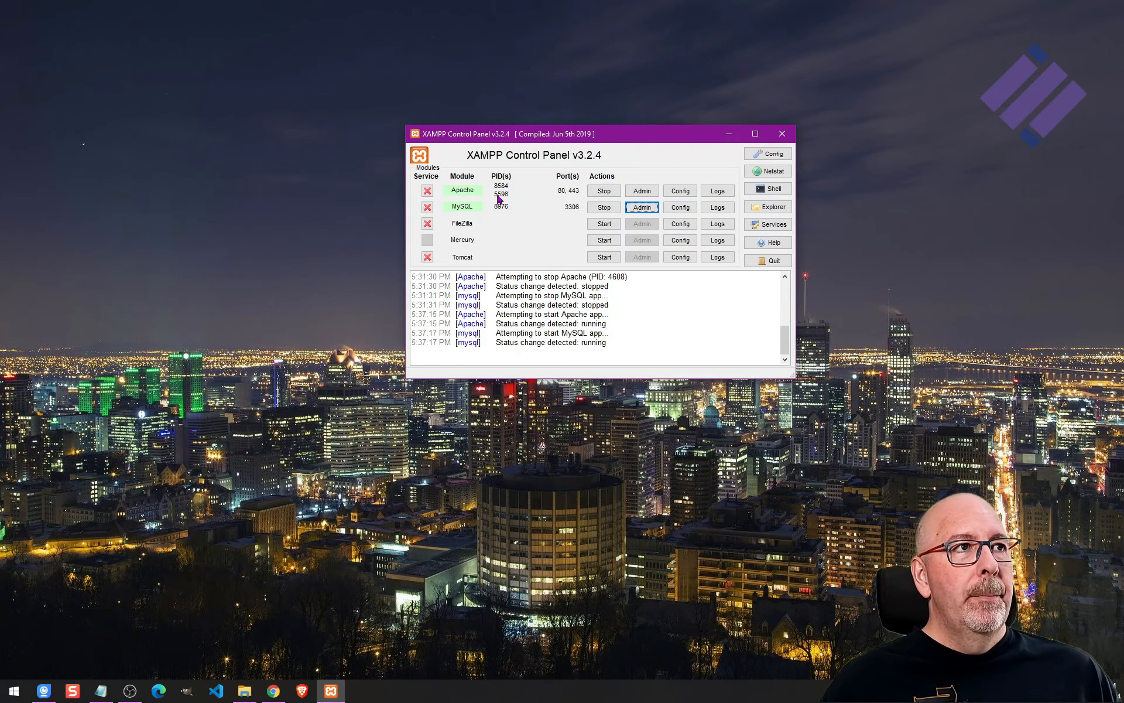
click(682, 192)
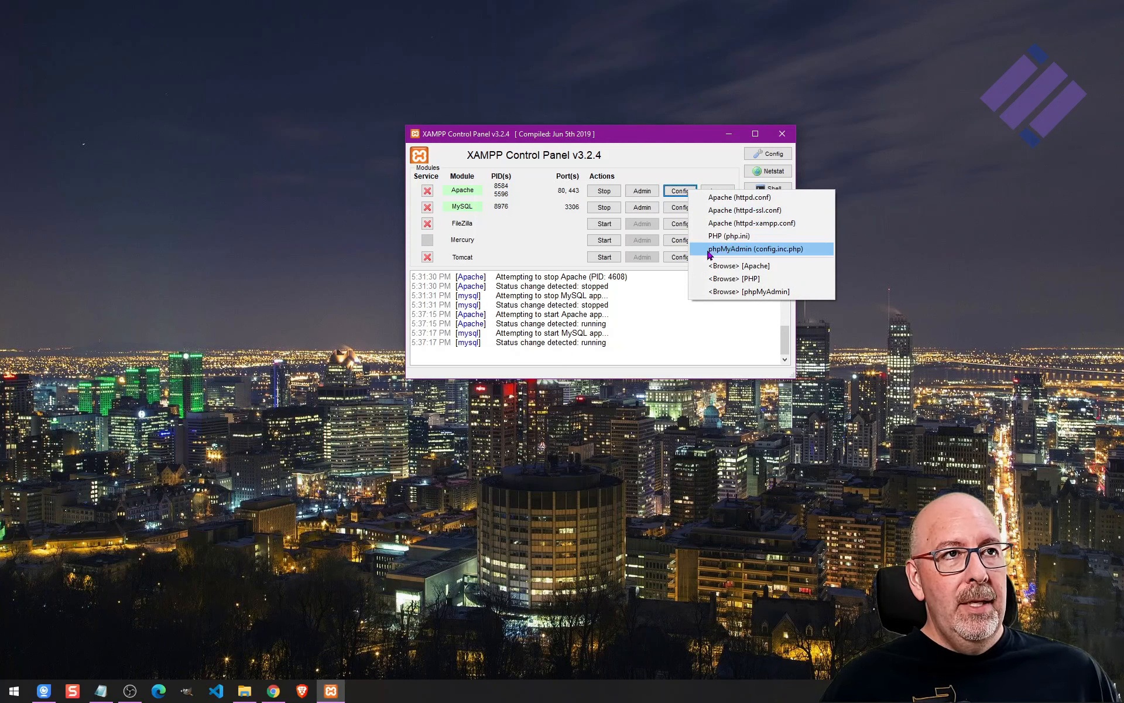
click(786, 250)
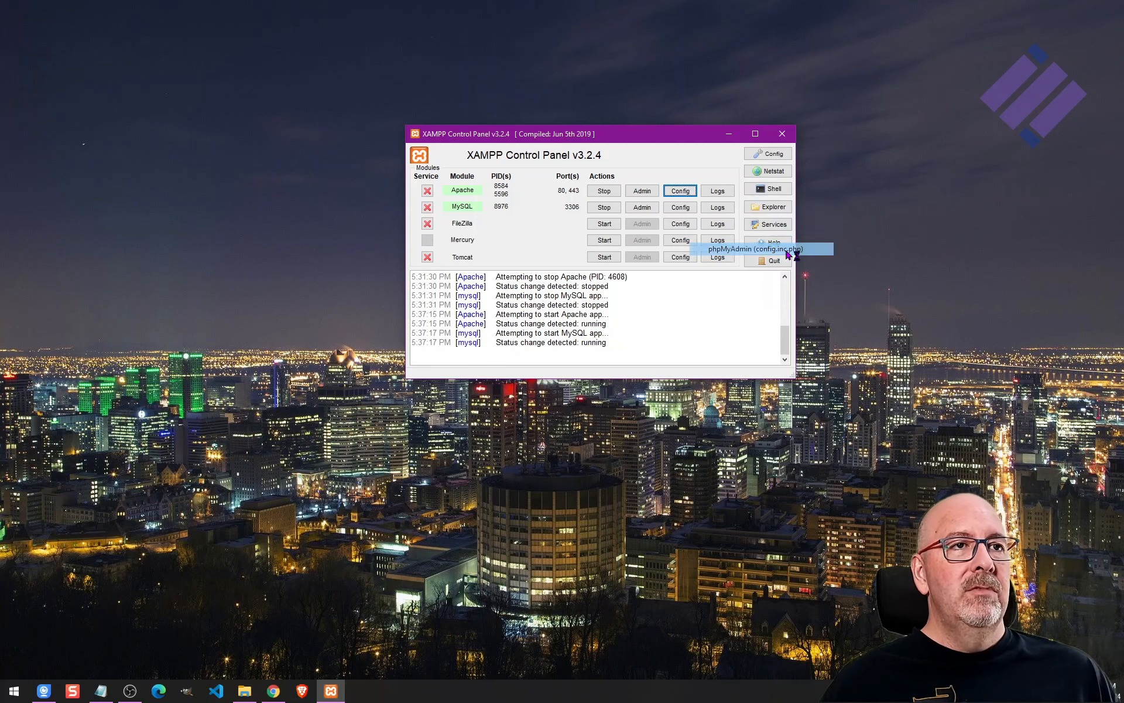
scroll(698, 284, down, 1)
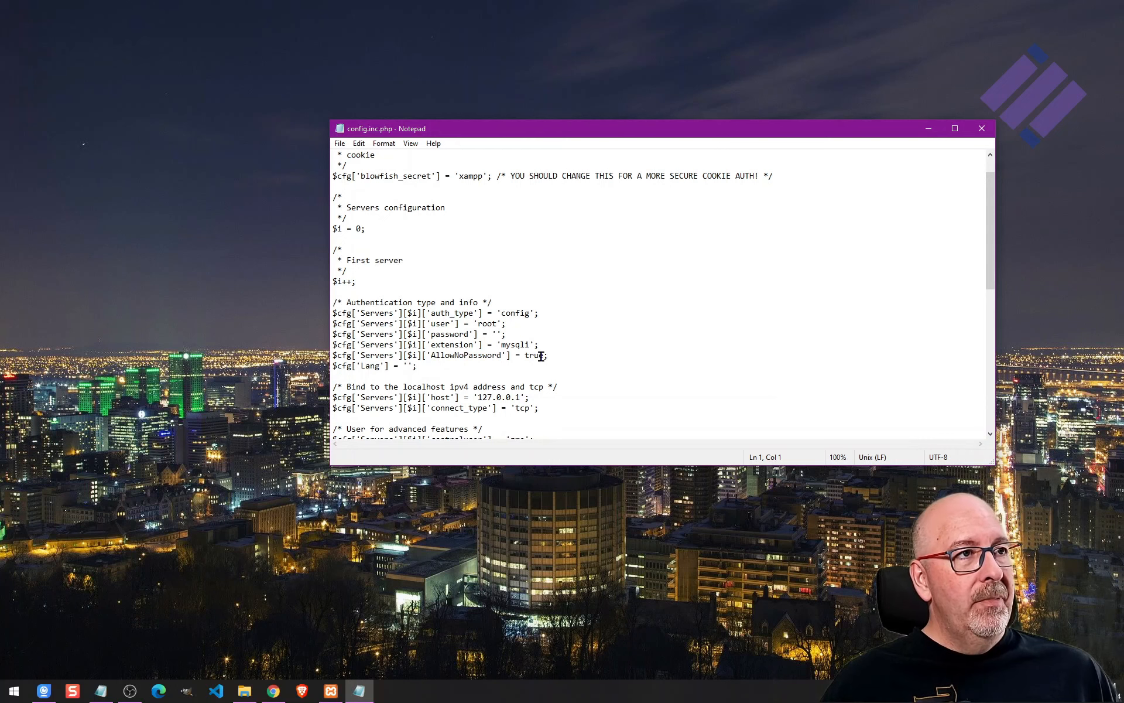
double_click(511, 313)
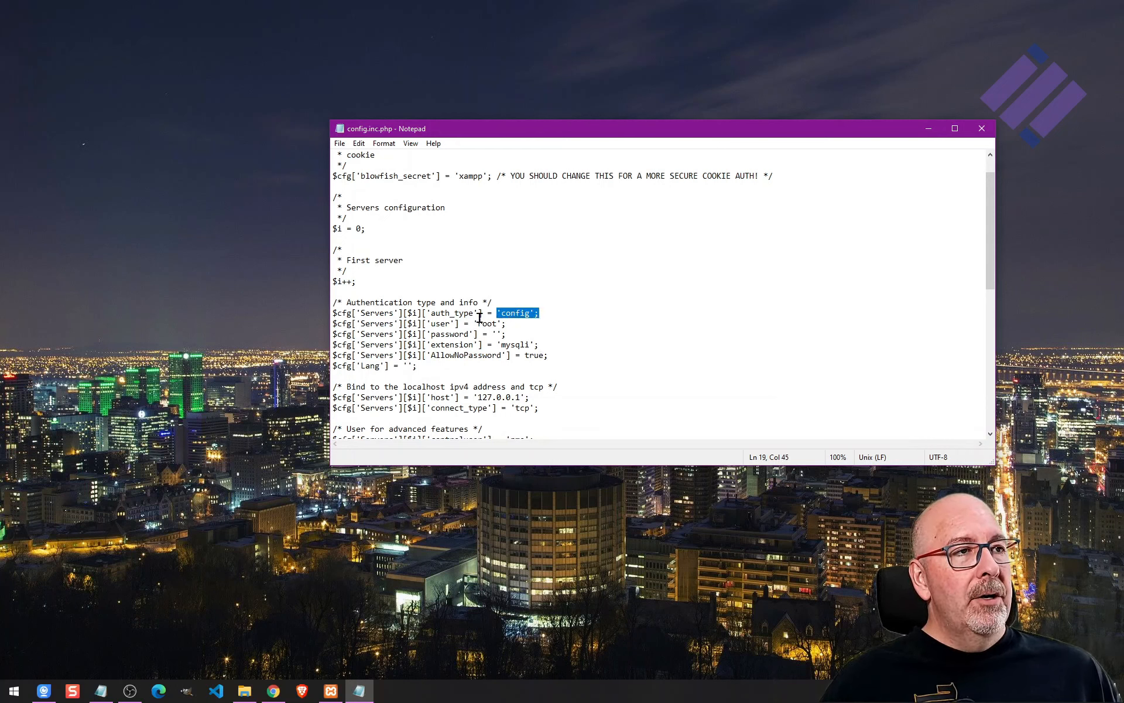
double_click(483, 324)
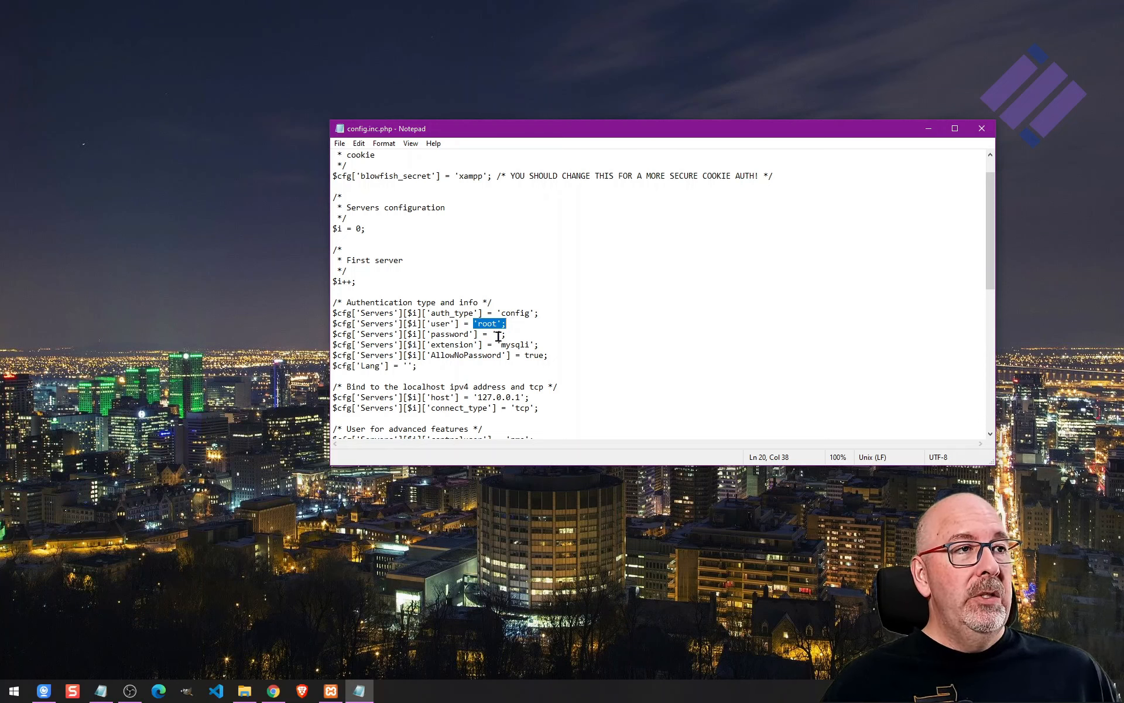
drag(497, 333, 502, 333)
key(Left)
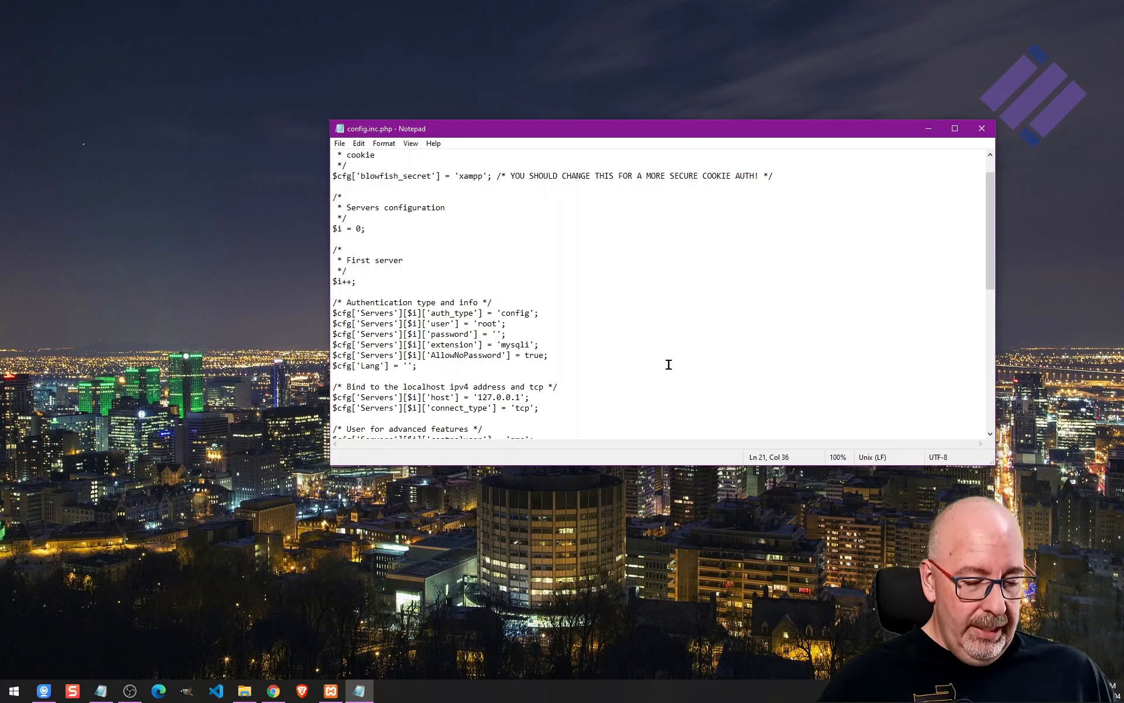
text(pass)
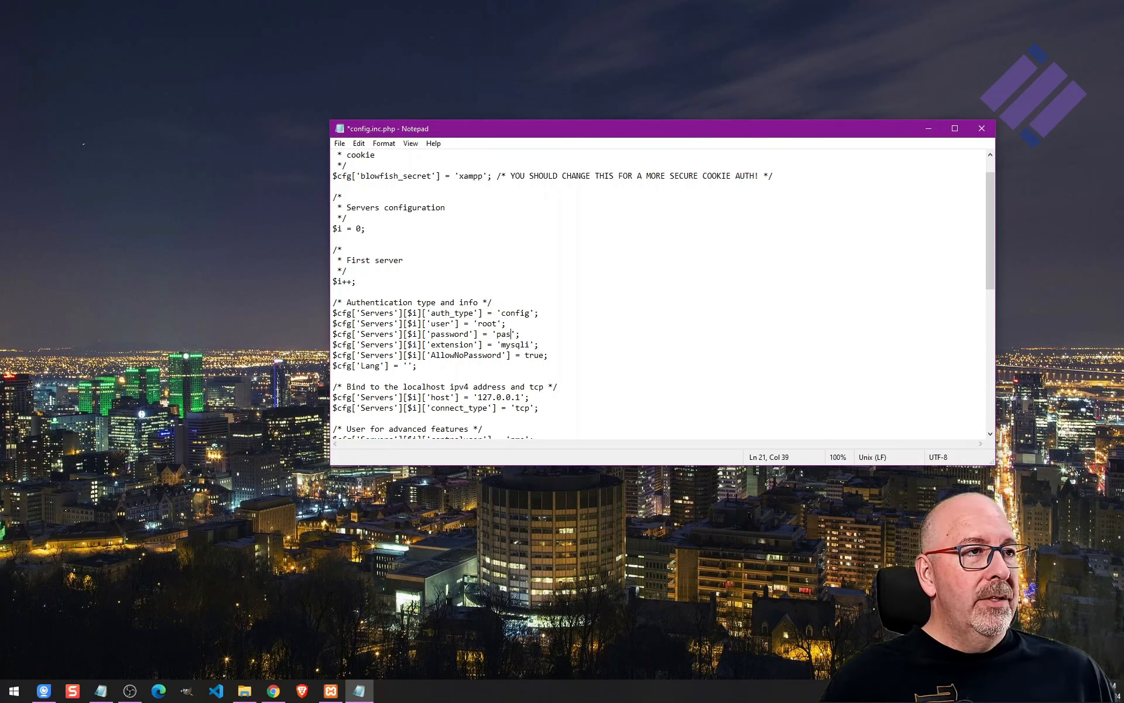
text(word123)
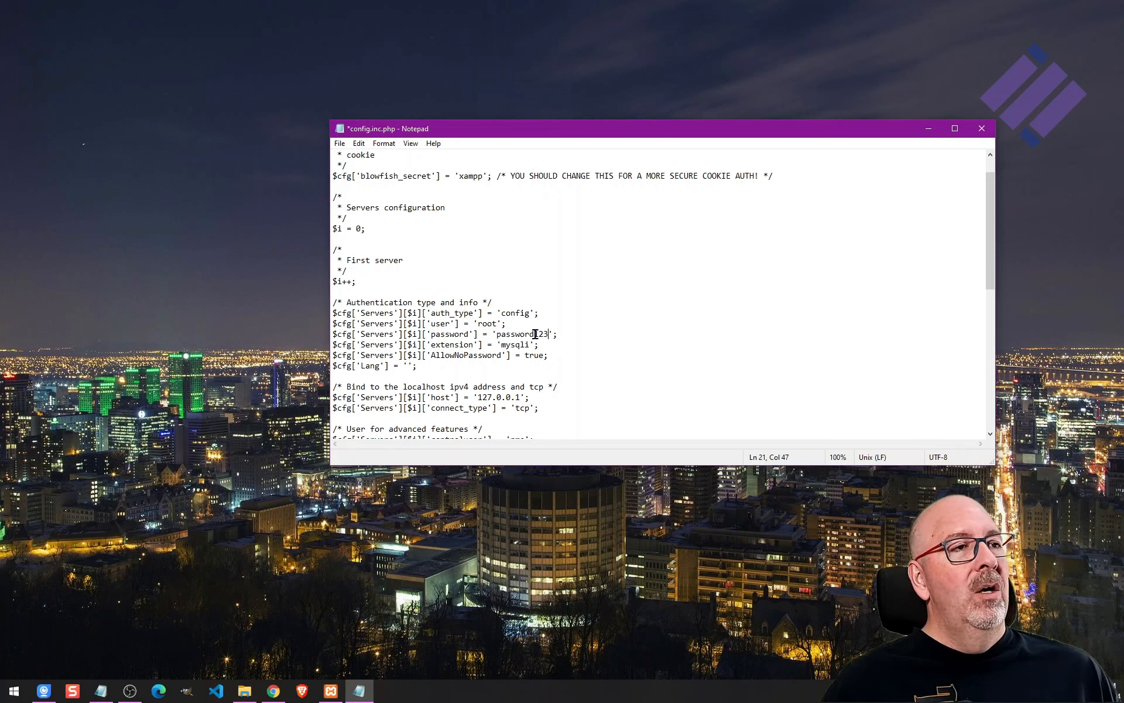
Save config.inc.php and close Notepad.
click(340, 144)
click(360, 195)
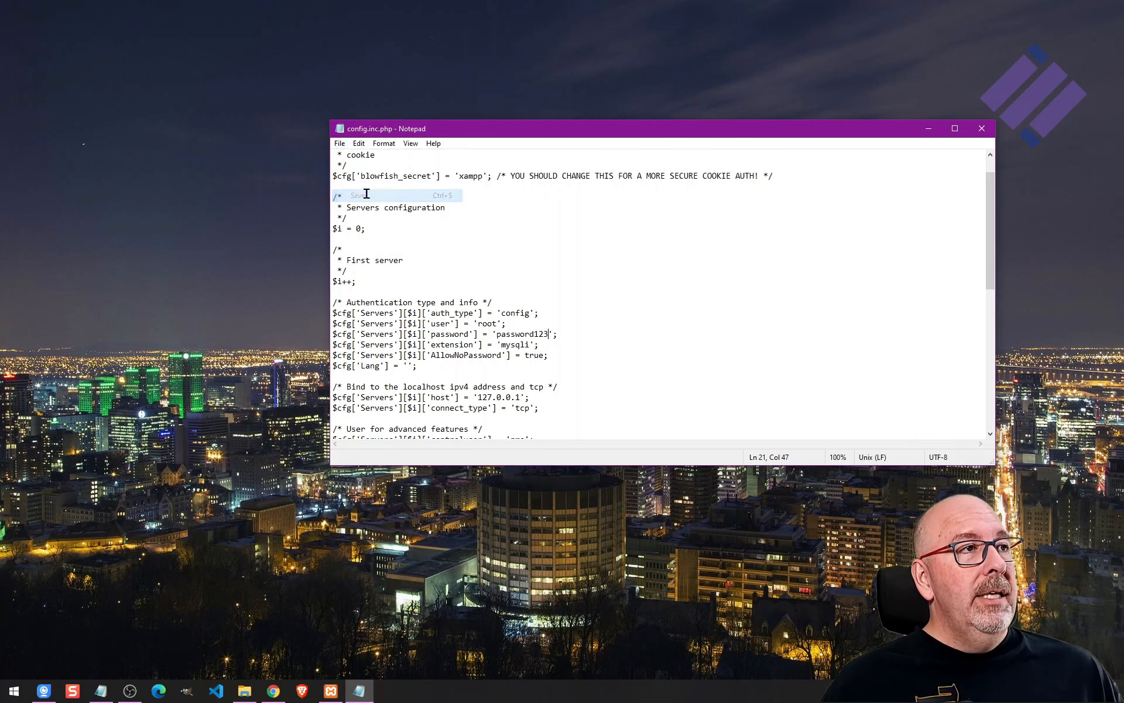
click(981, 129)
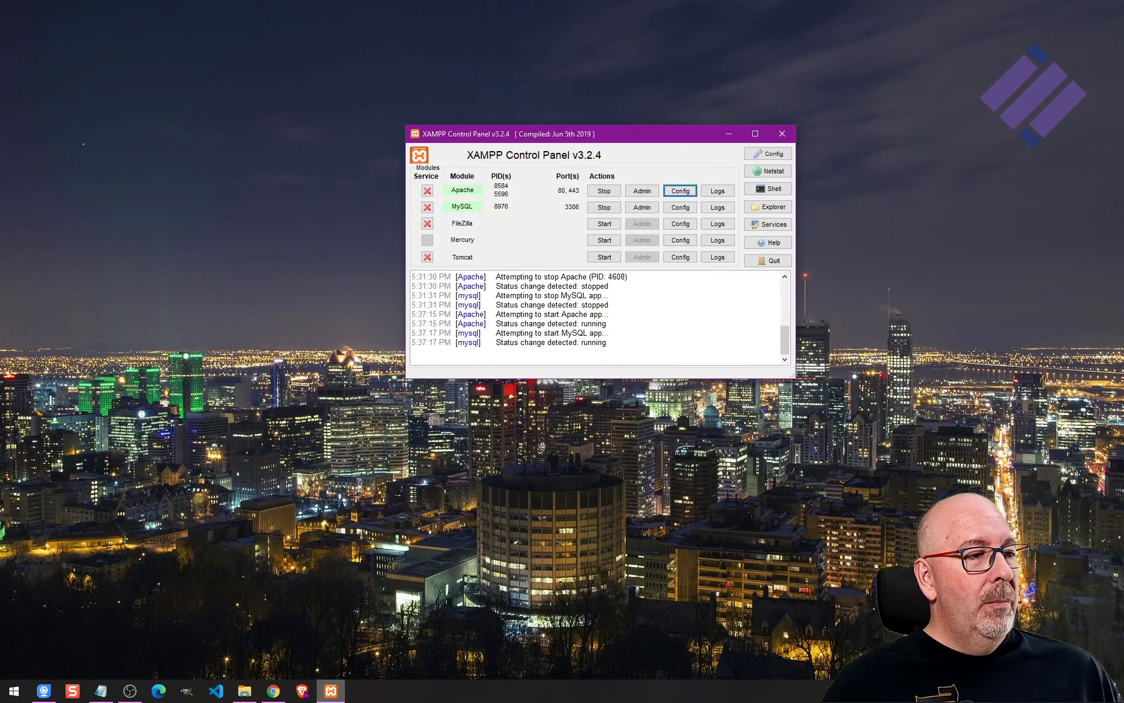
Reload phpMyAdmin in the browser and open its home and Databases pages.
click(273, 691)
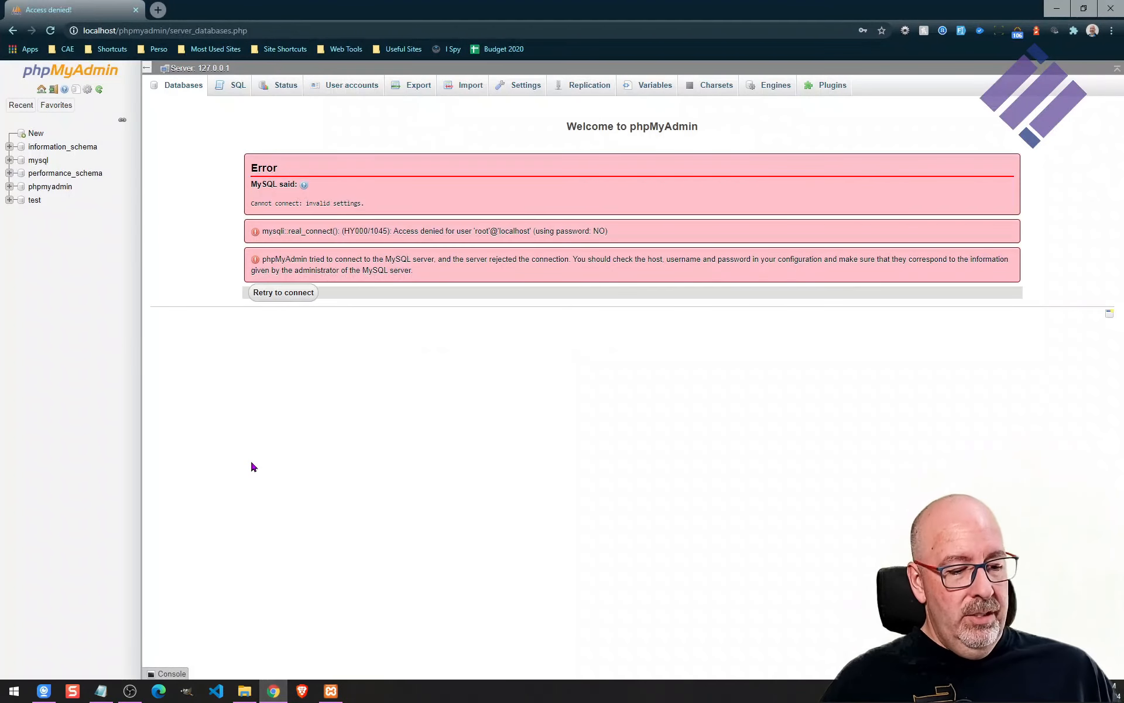
key(F5)
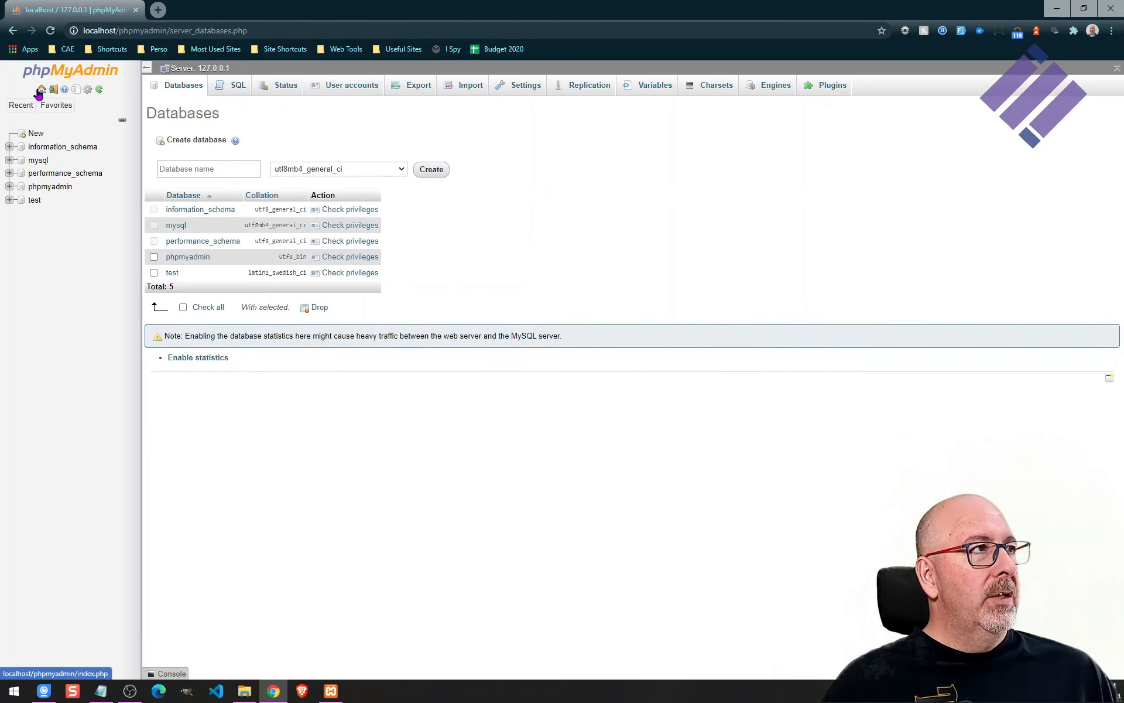
click(40, 90)
click(178, 86)
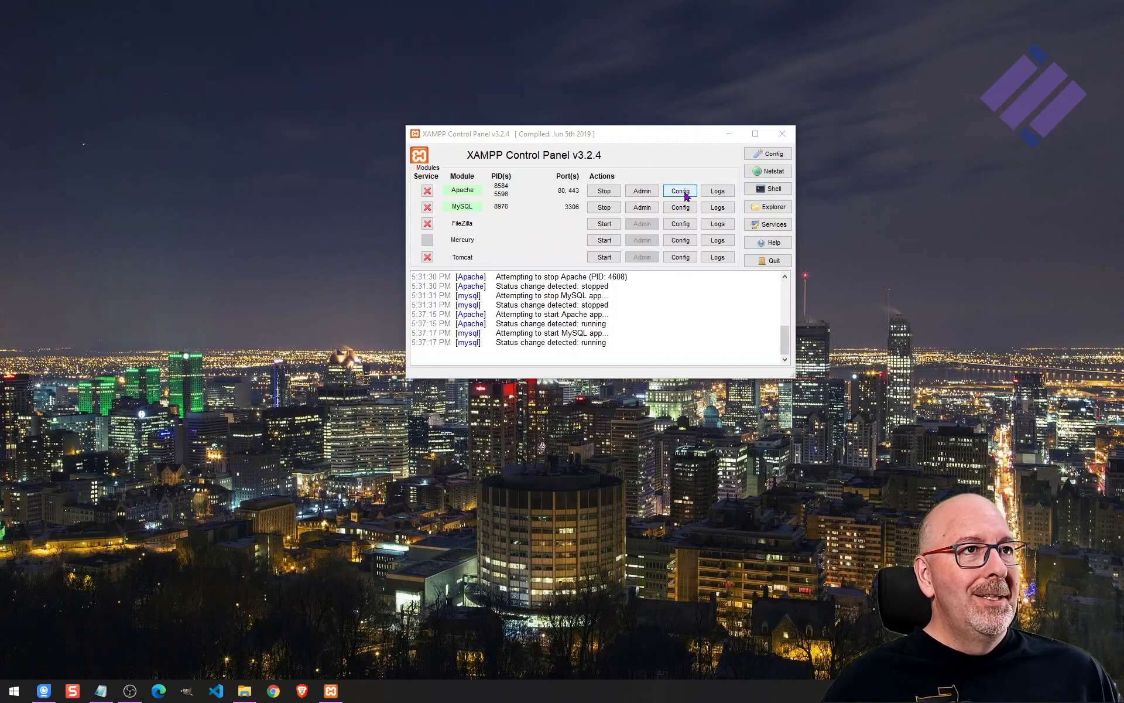
Reopen config.inc.php from the XAMPP Control Panel to review the password setting, then close it.
click(681, 191)
click(725, 256)
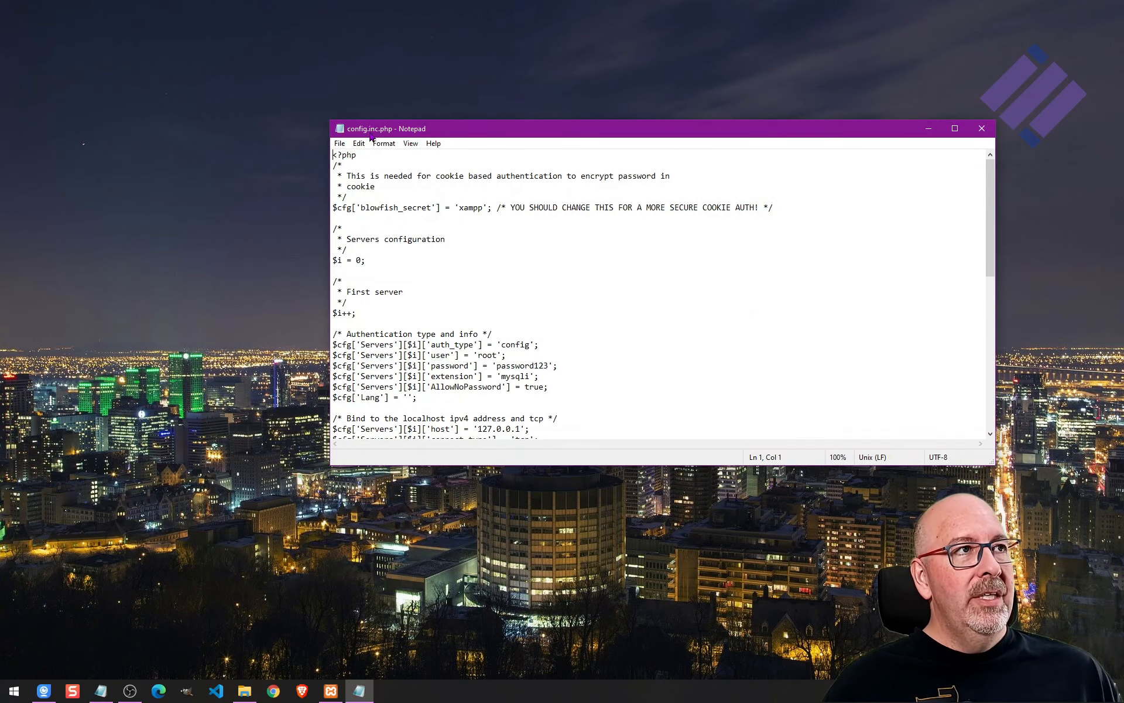
double_click(525, 366)
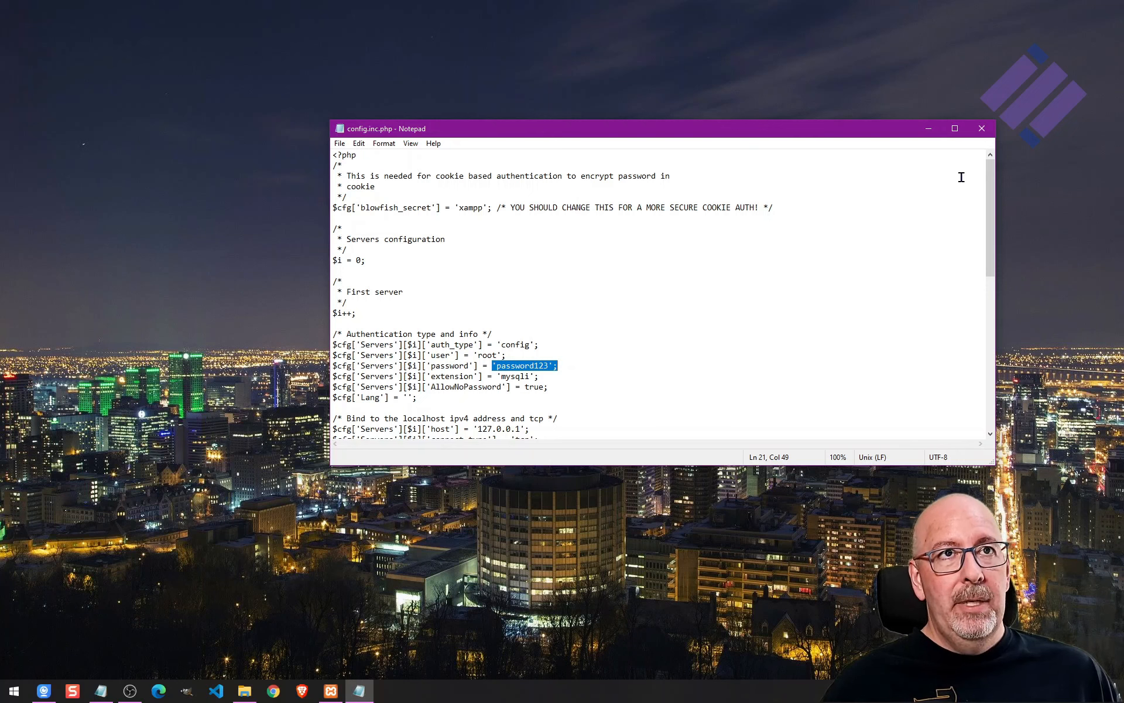
click(982, 128)
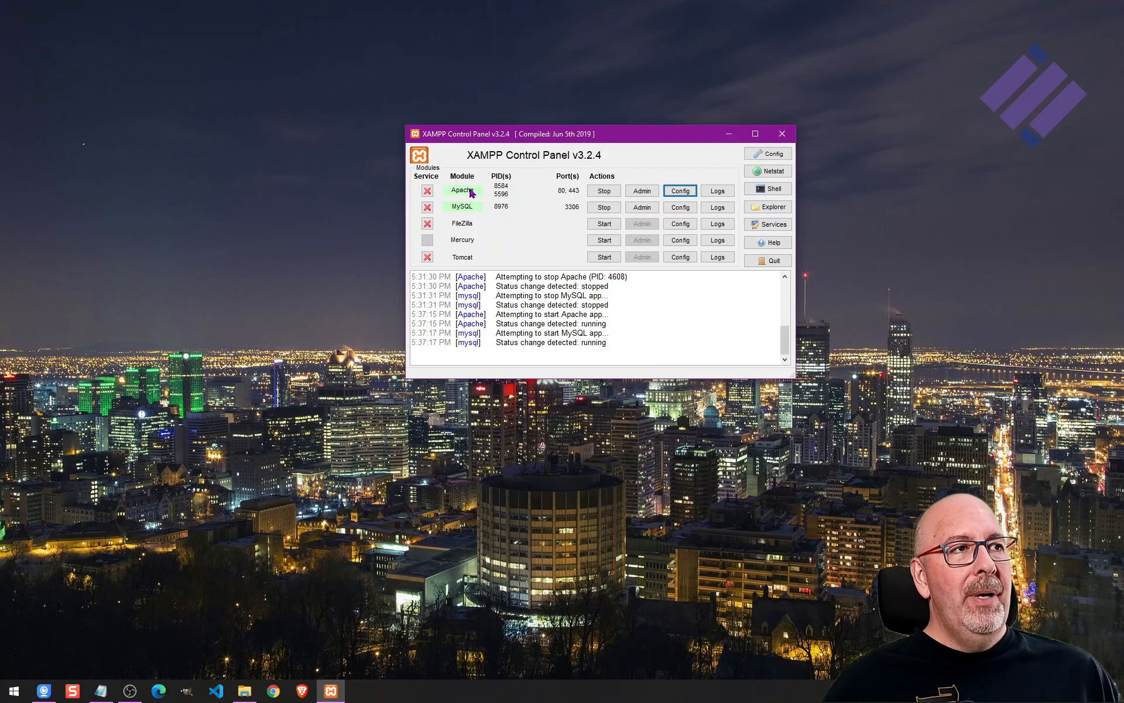
Open localhost through Apache's Admin and place the C:\www Explorer window beside the browser.
click(642, 191)
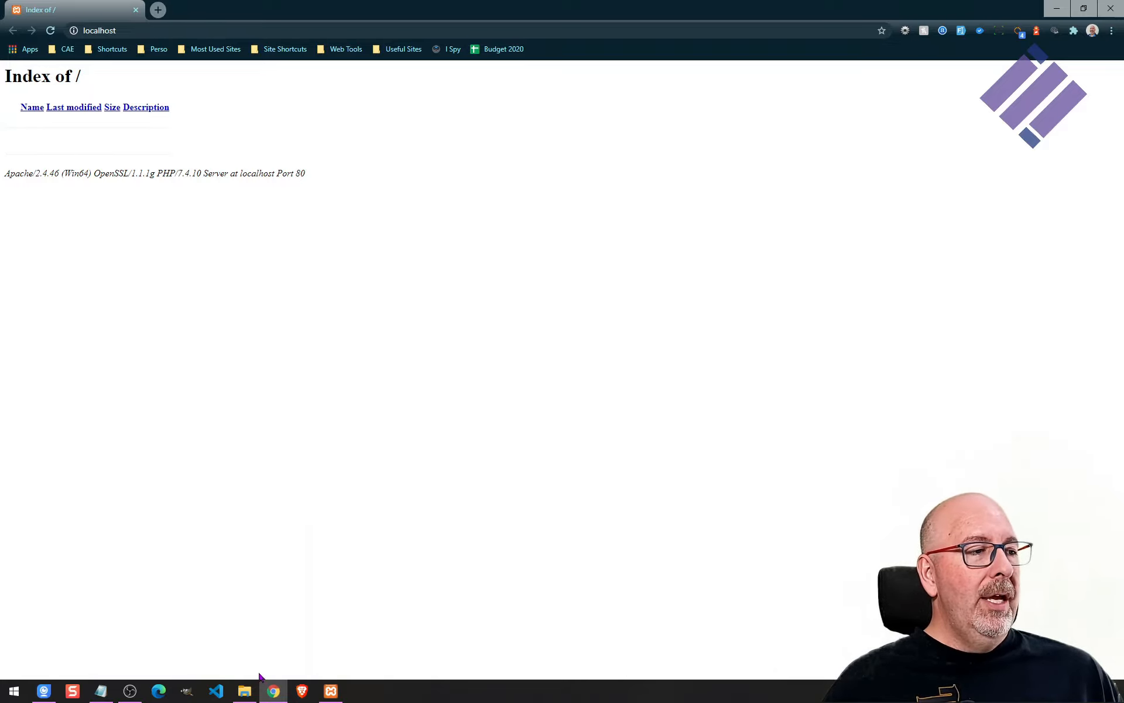
mouse_move(251, 698)
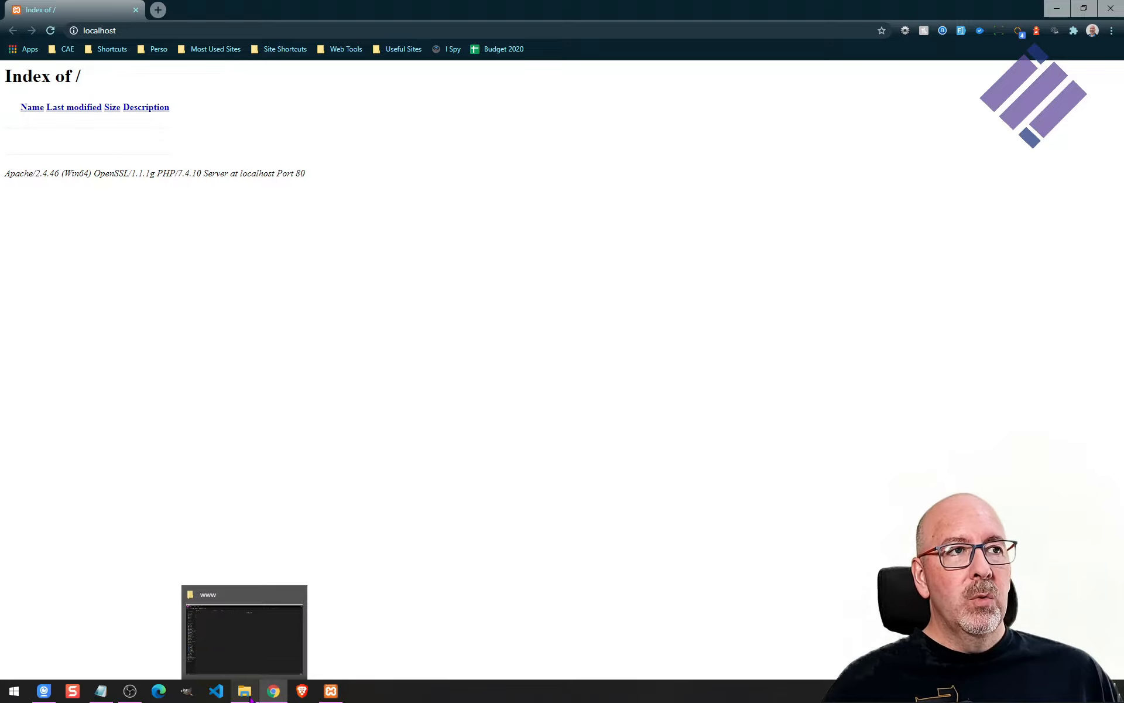
click(238, 662)
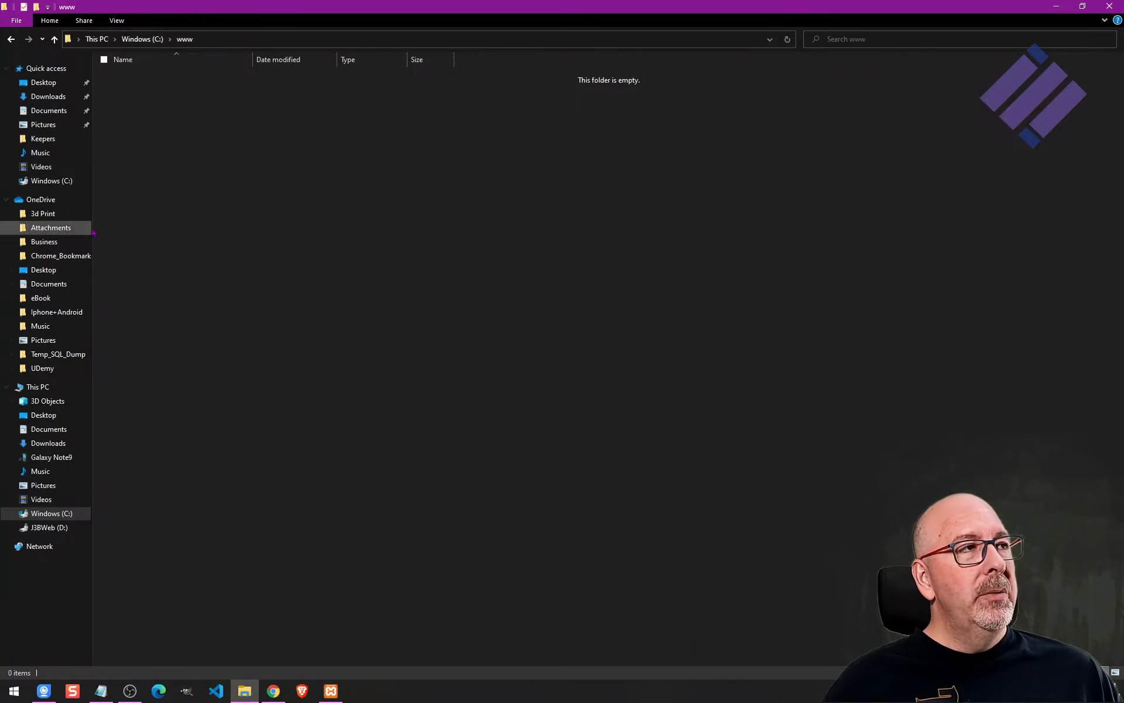
double_click(566, 20)
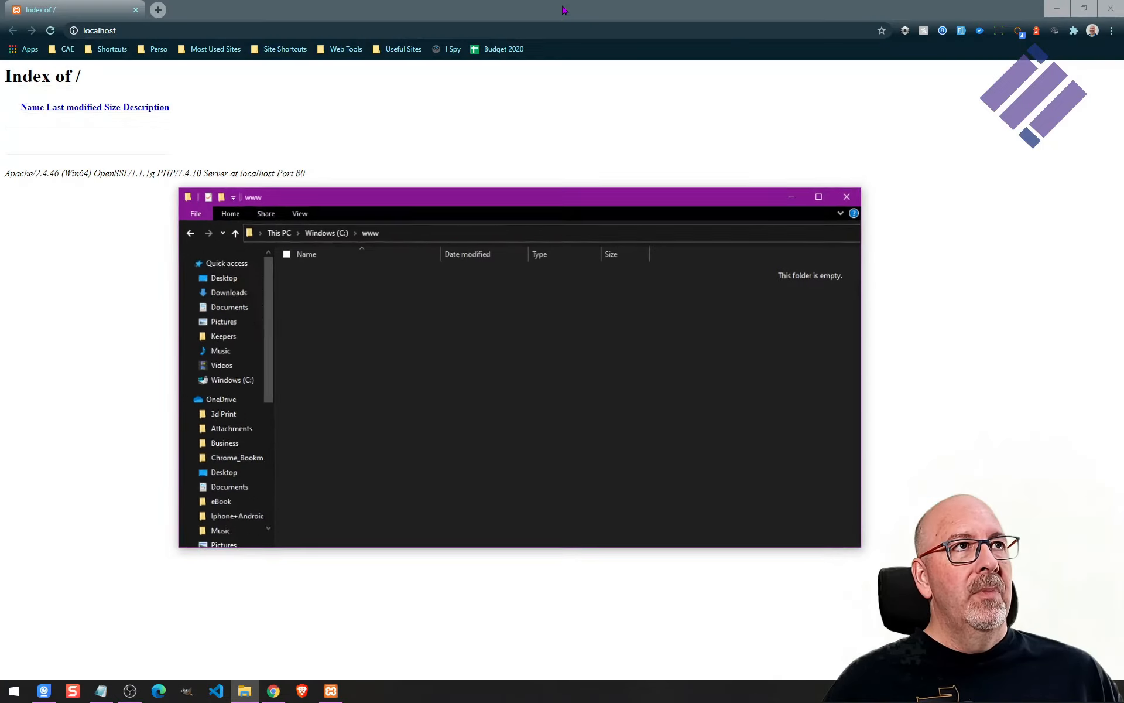
drag(645, 220, 870, 232)
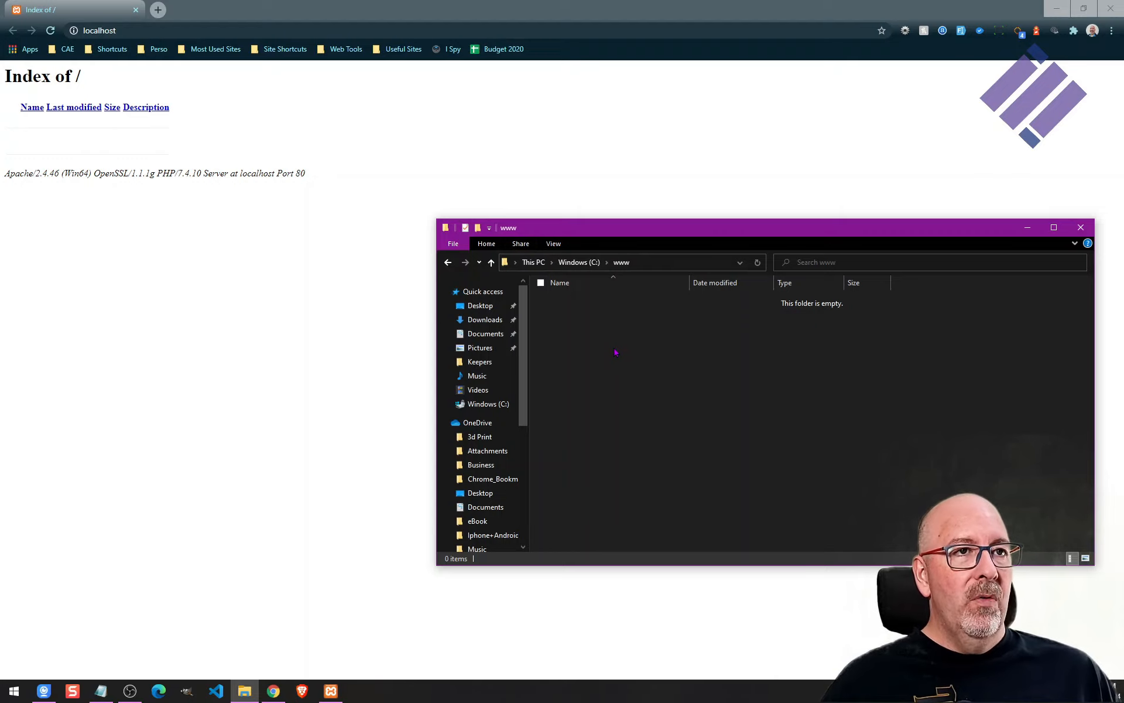
Create a new text document in C:\www and rename it index.html, accepting the extension change.
right_click(578, 341)
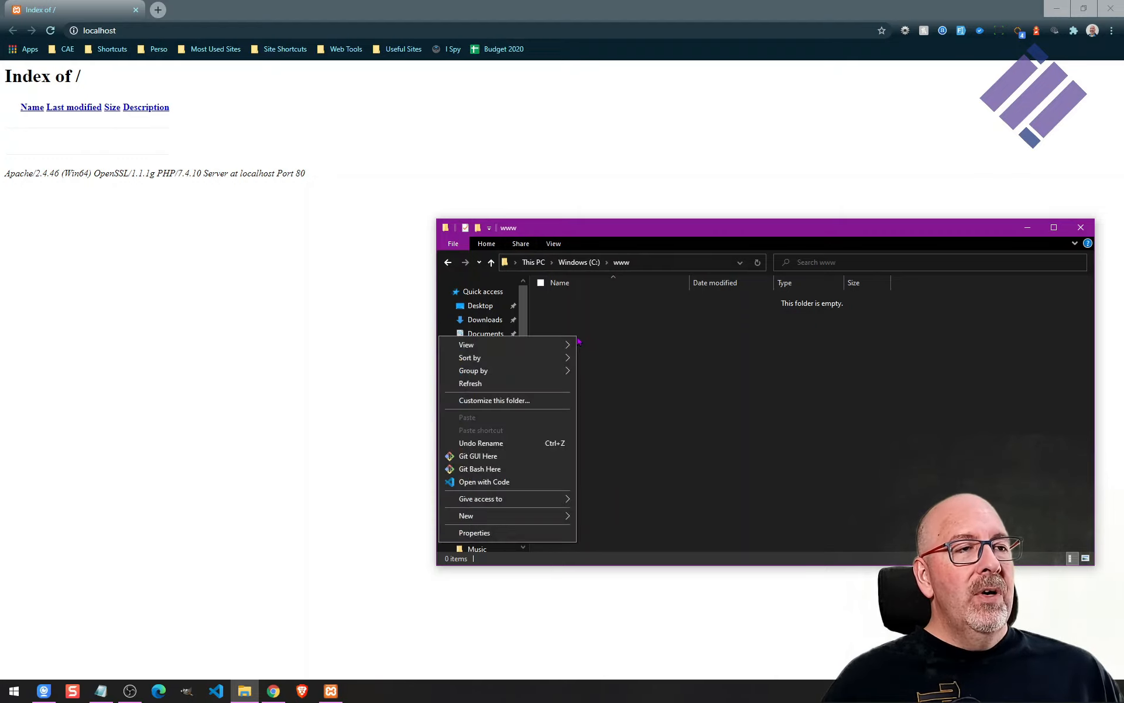
mouse_move(560, 516)
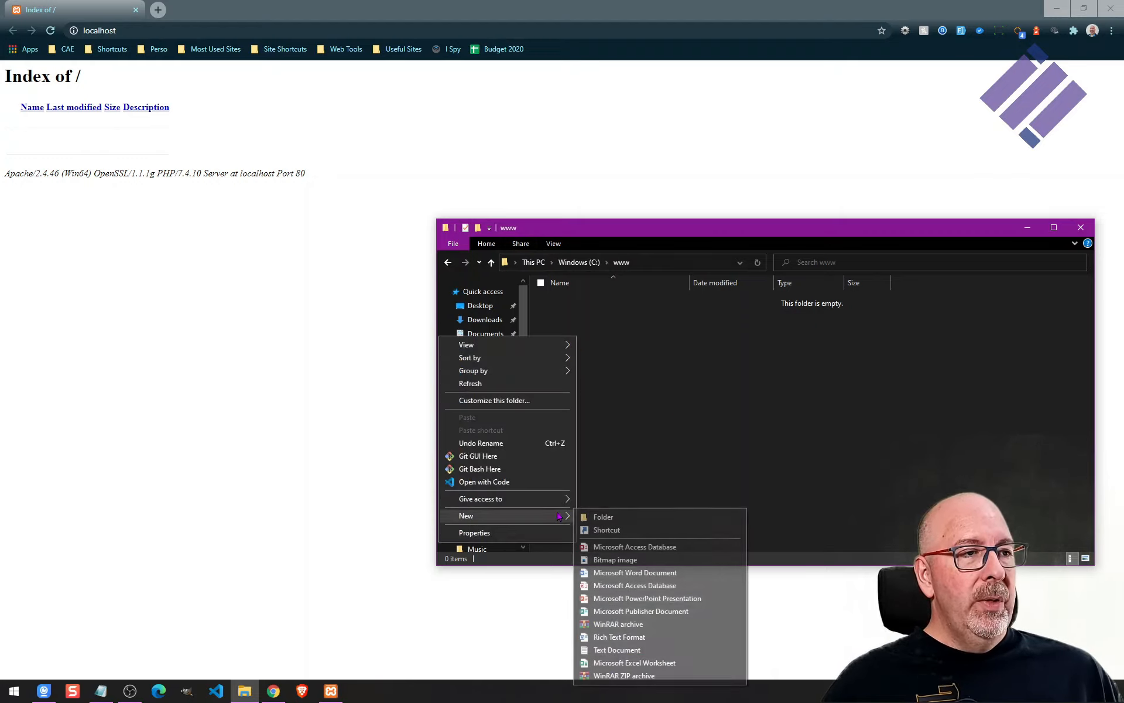
click(621, 650)
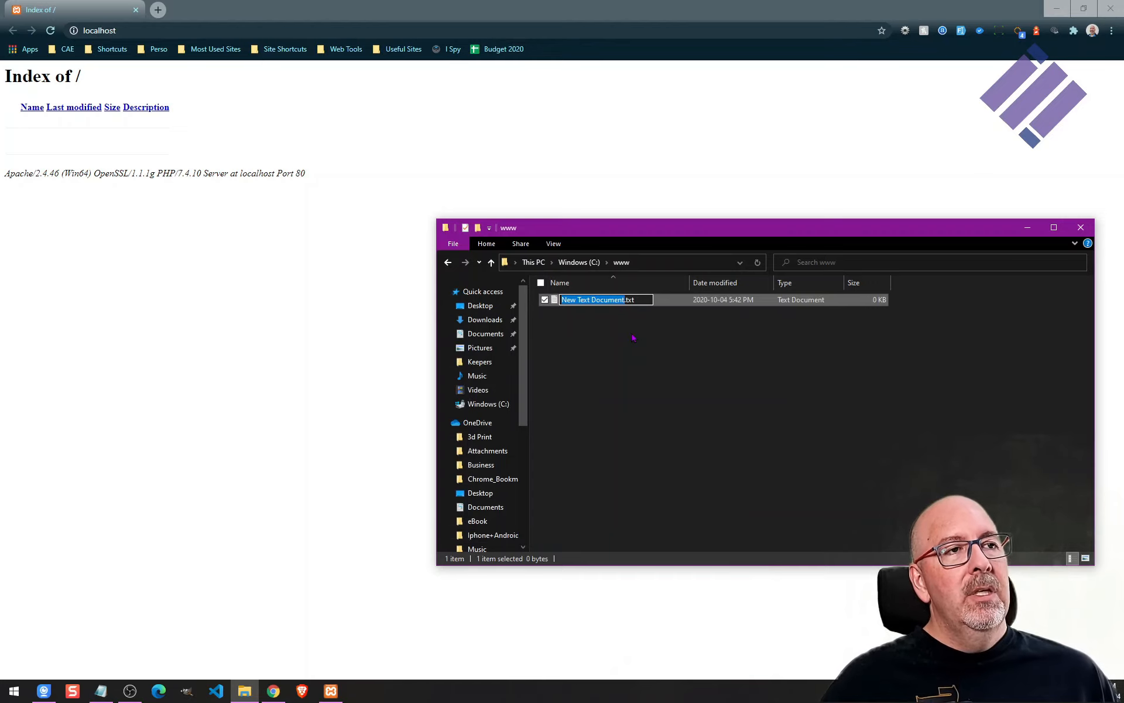
key(ctrl+a)
key(ctrl+a)
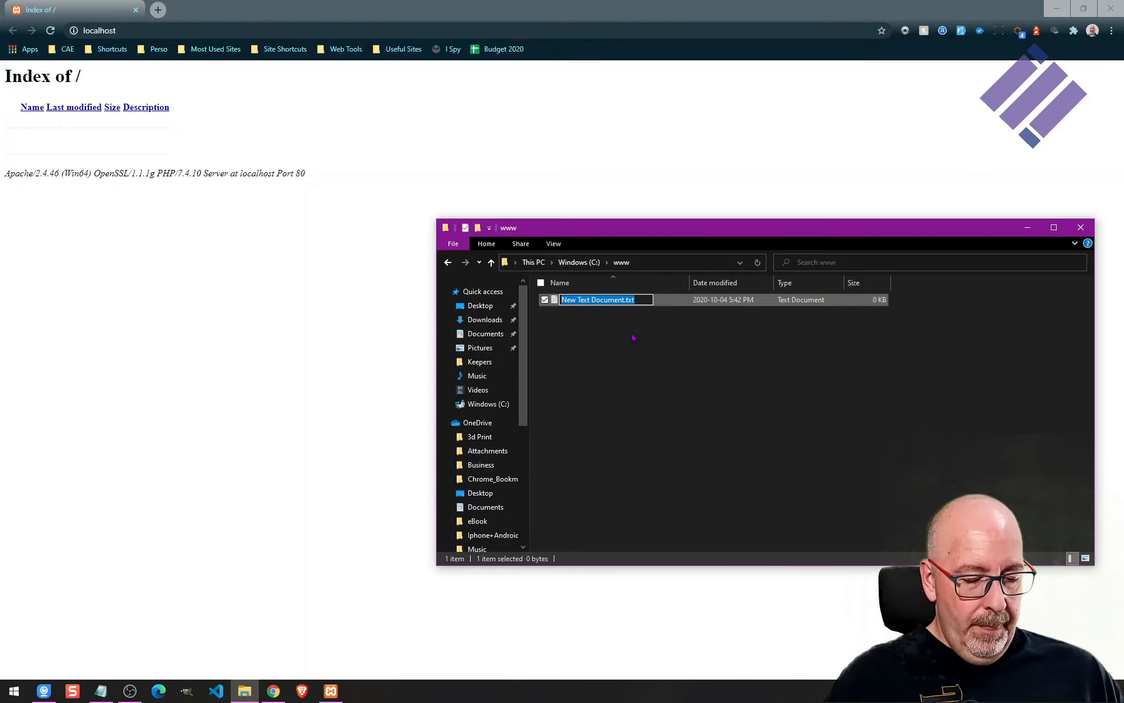
text(index)
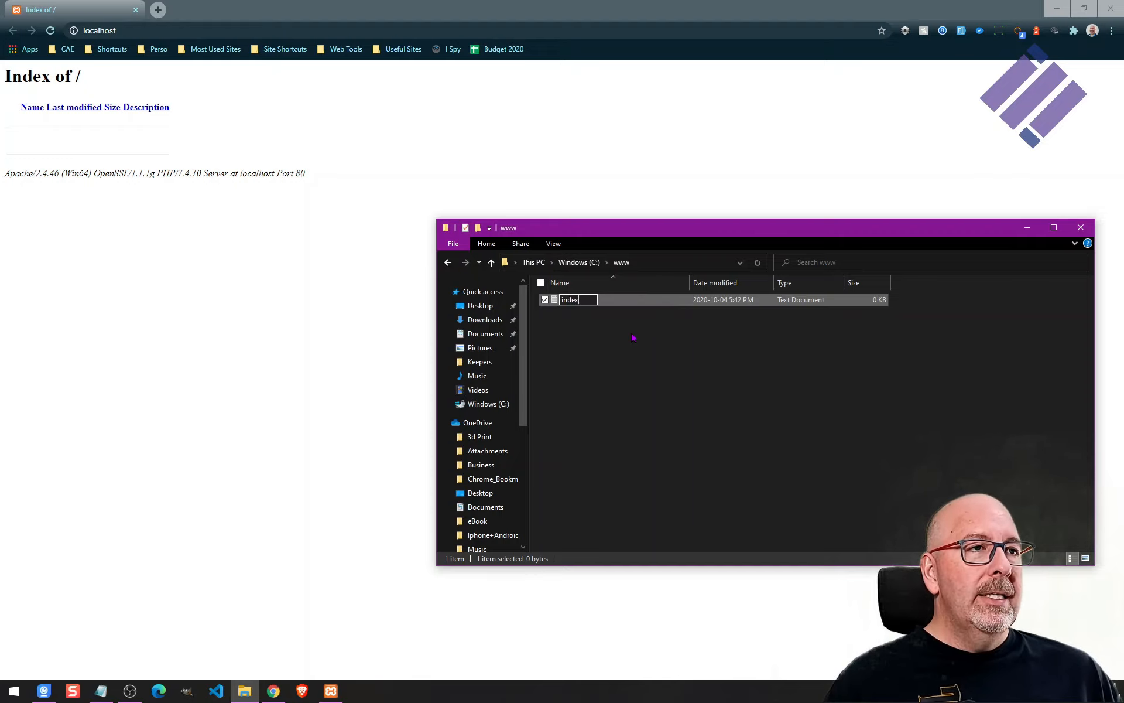
text(.html)
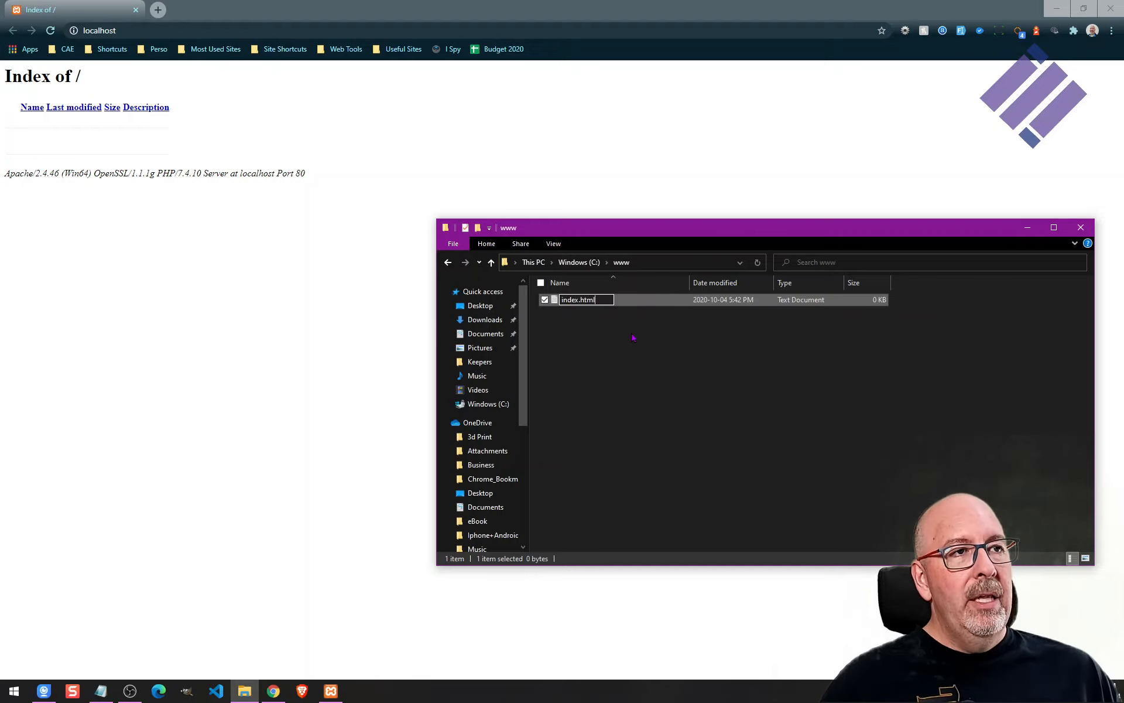
key(Return)
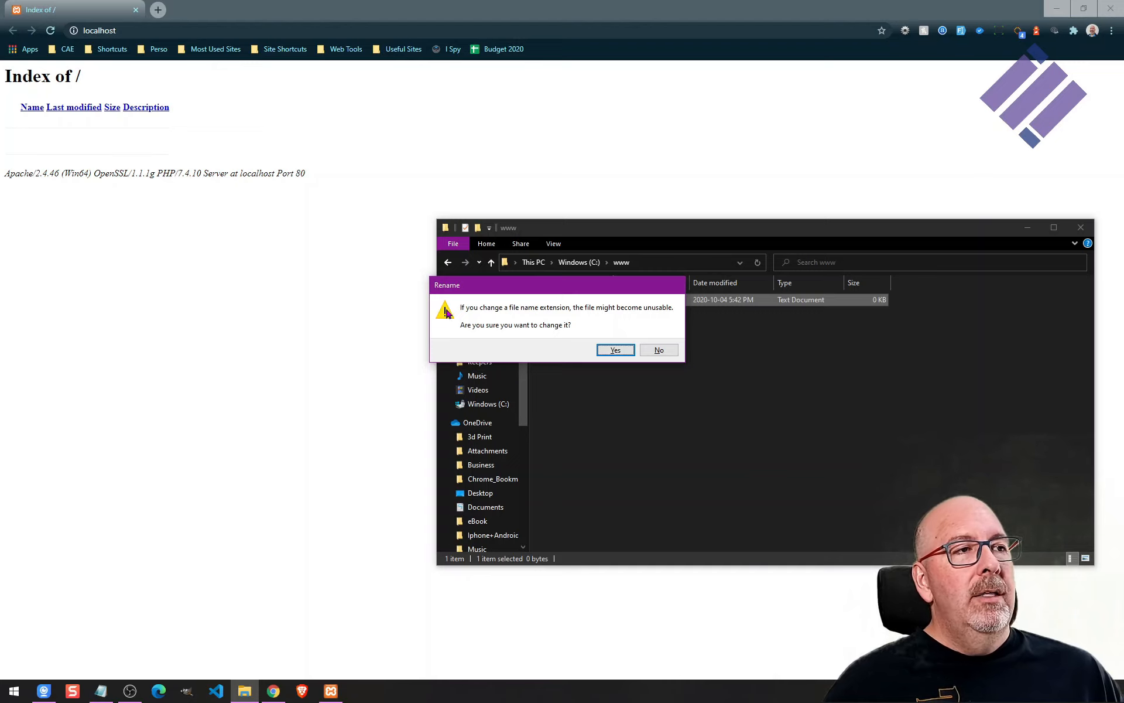
click(616, 351)
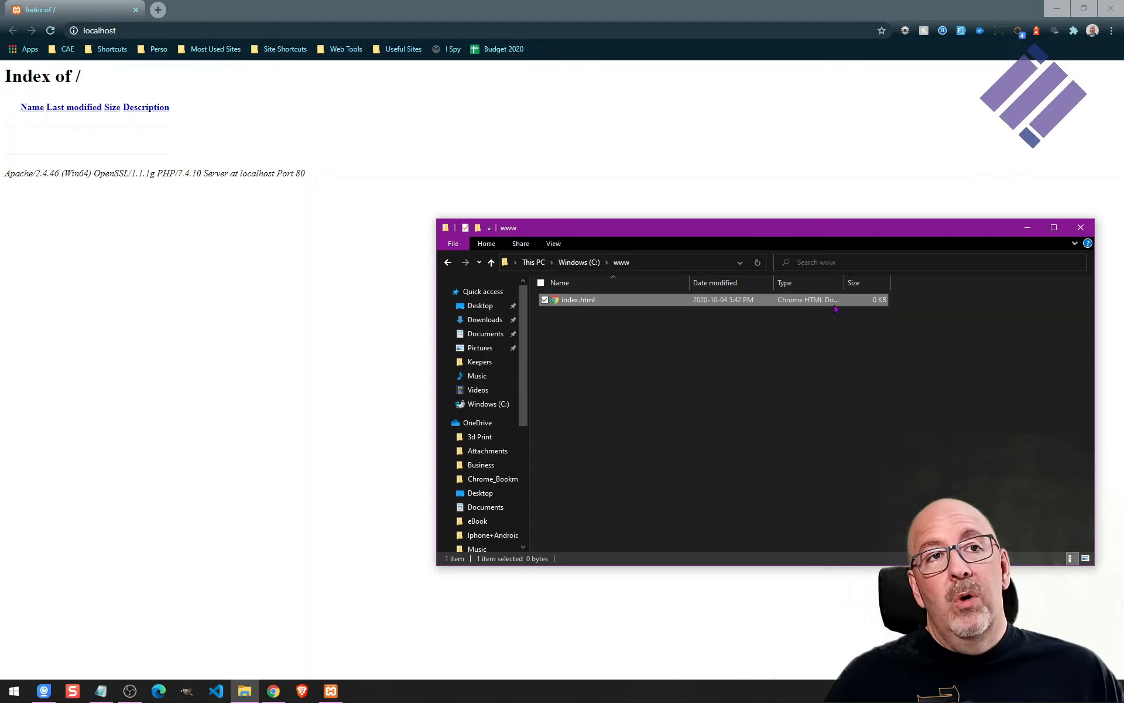
Choose another app to open index.html with, expanding the list to show more apps.
right_click(573, 307)
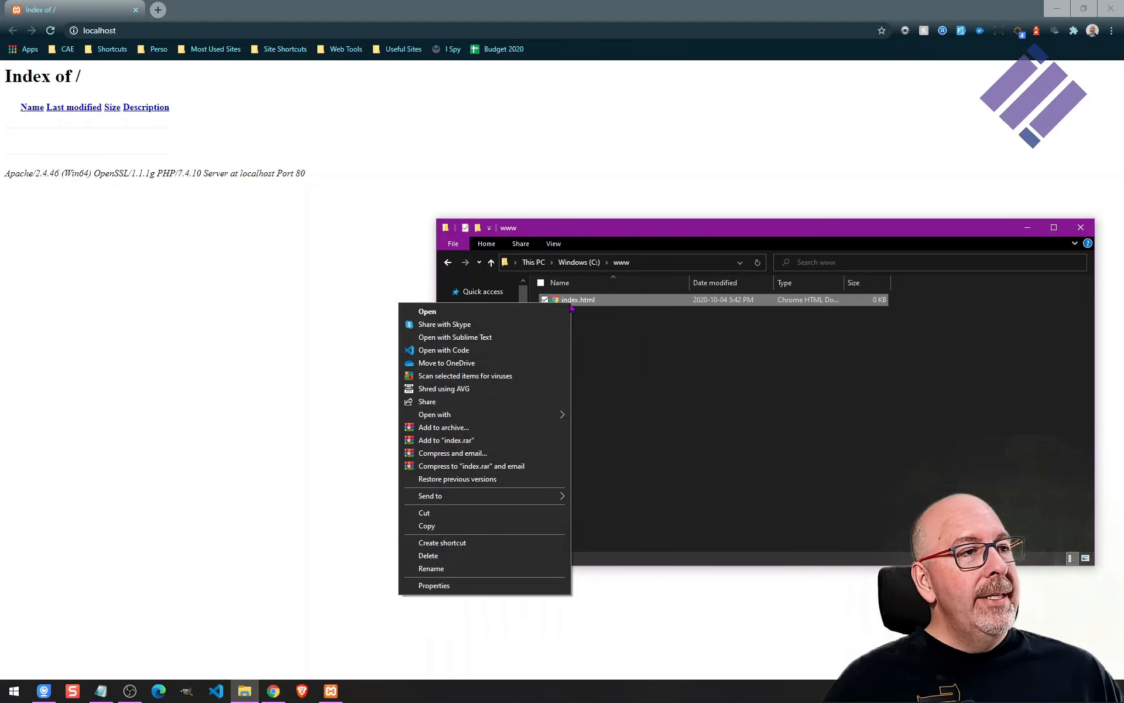
mouse_move(553, 414)
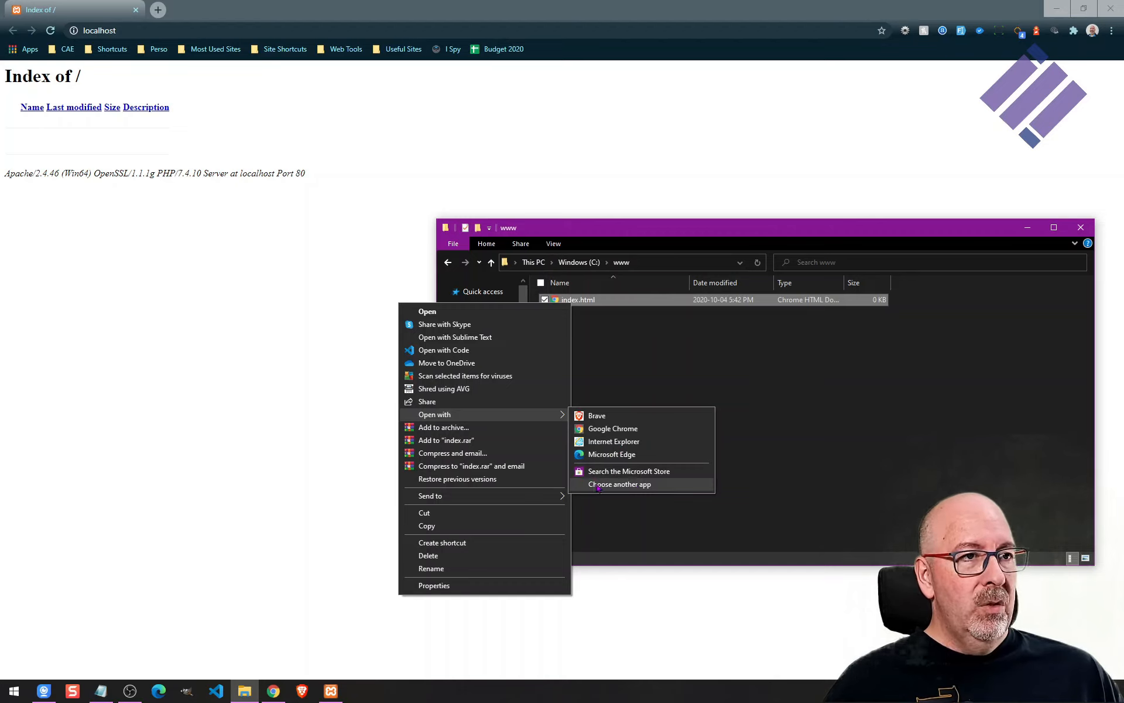
click(638, 488)
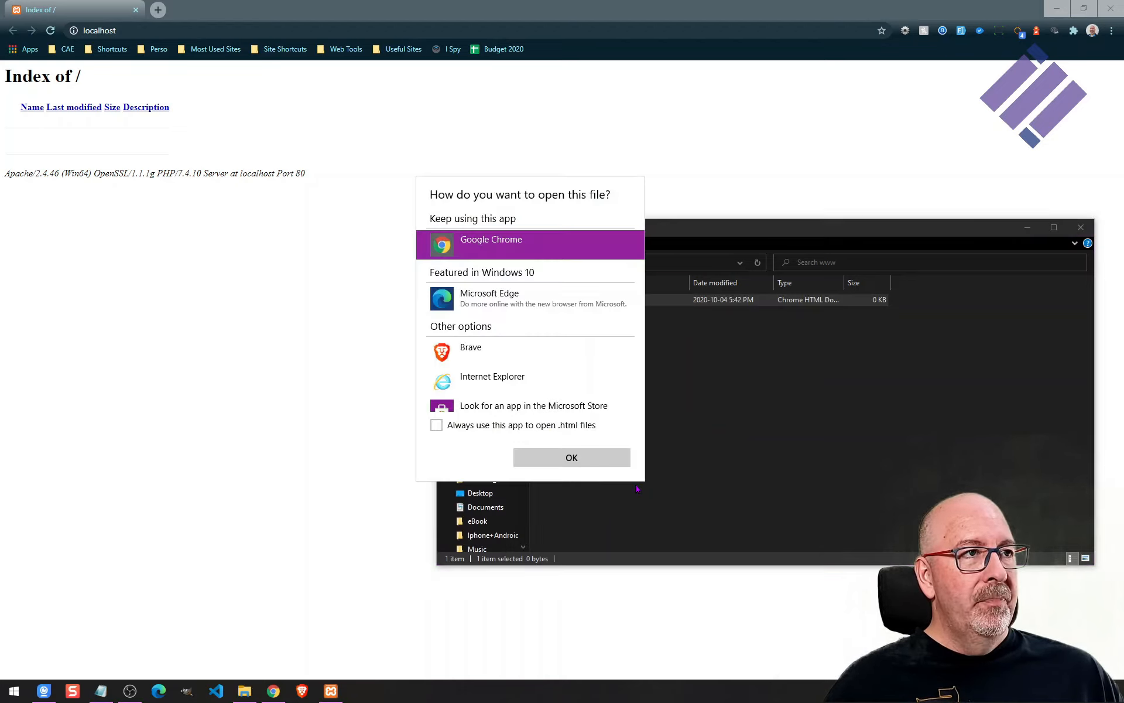
scroll(572, 364, down, 1)
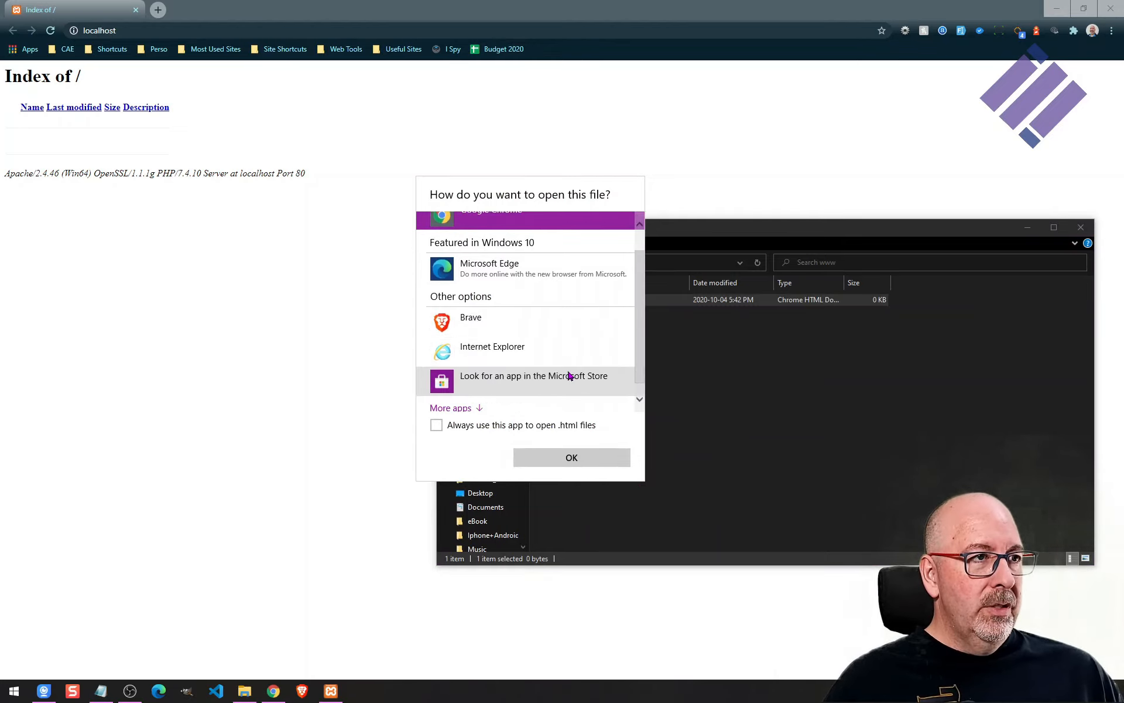
click(469, 395)
scroll(527, 356, down, 3)
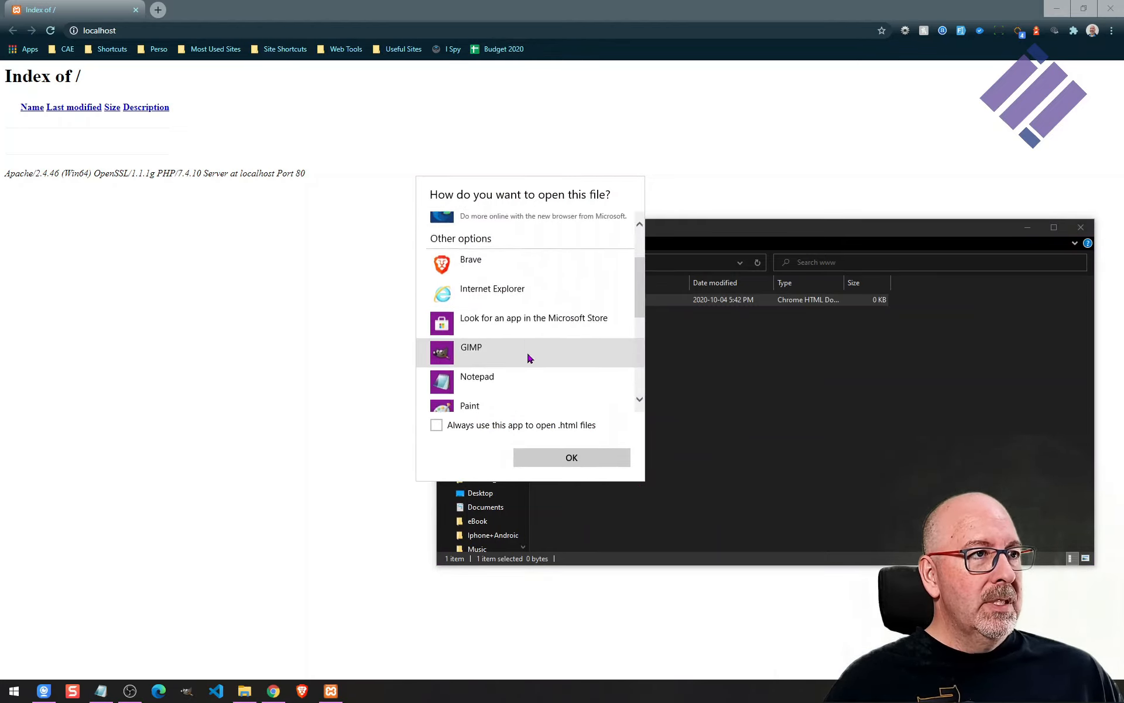